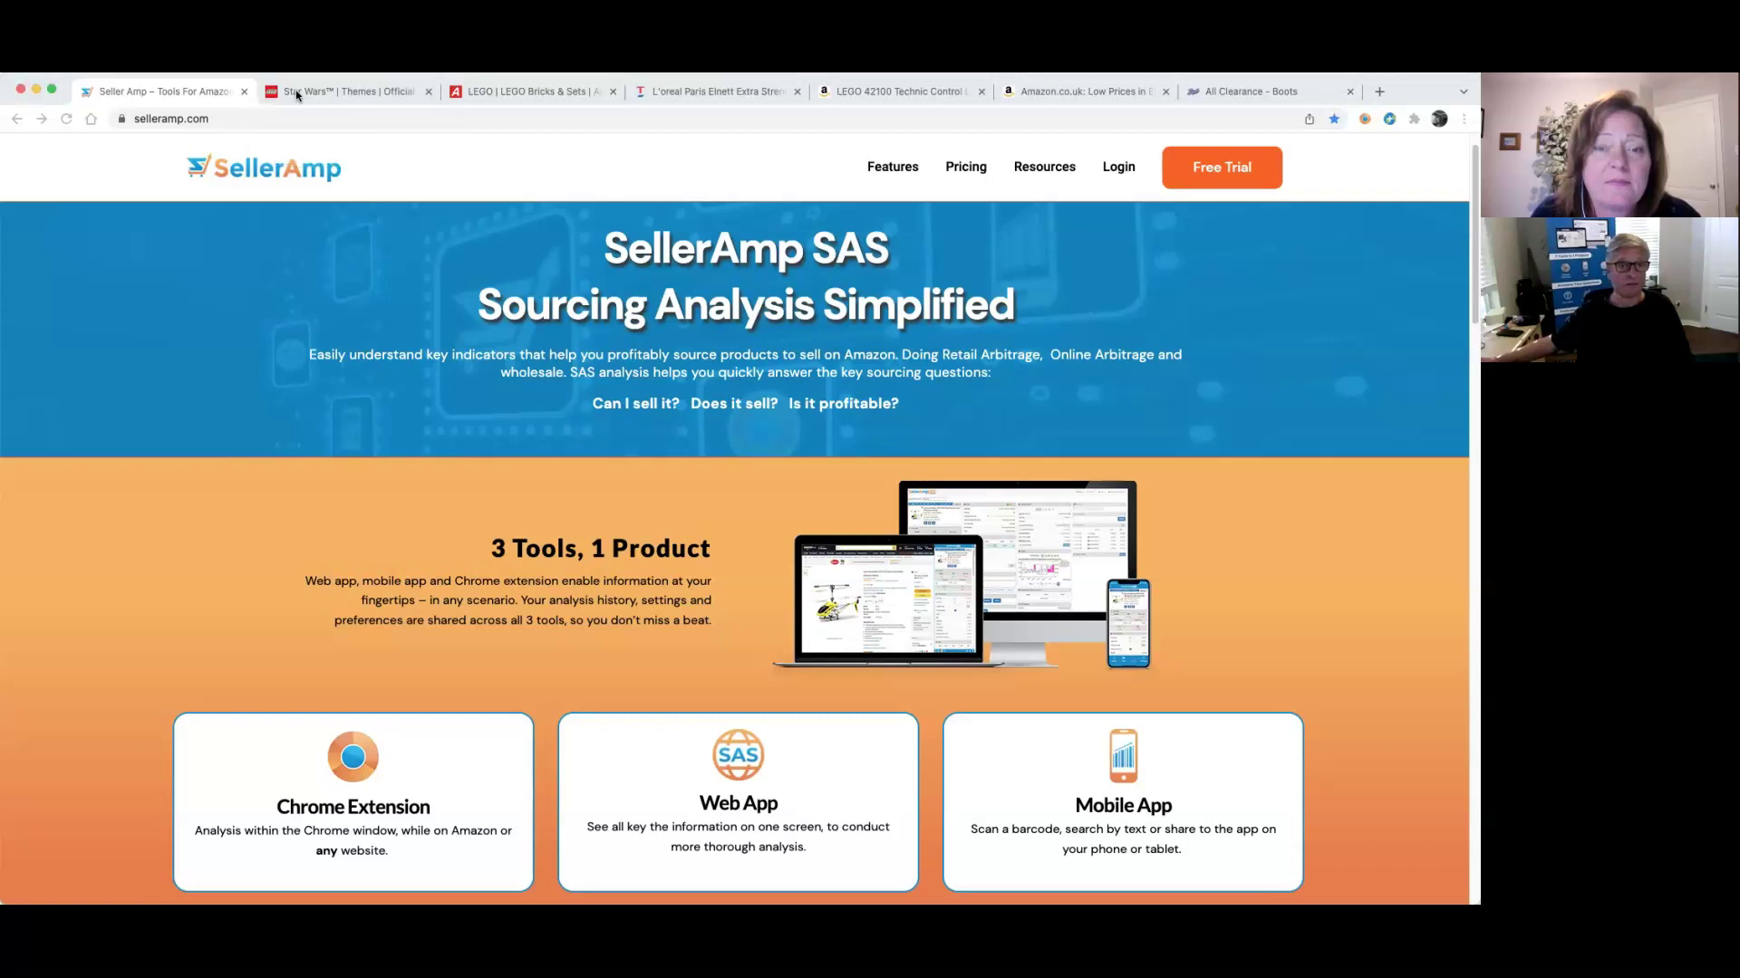
Switch to the LEGO Star Wars themes tab, which lists 56 products
click(297, 93)
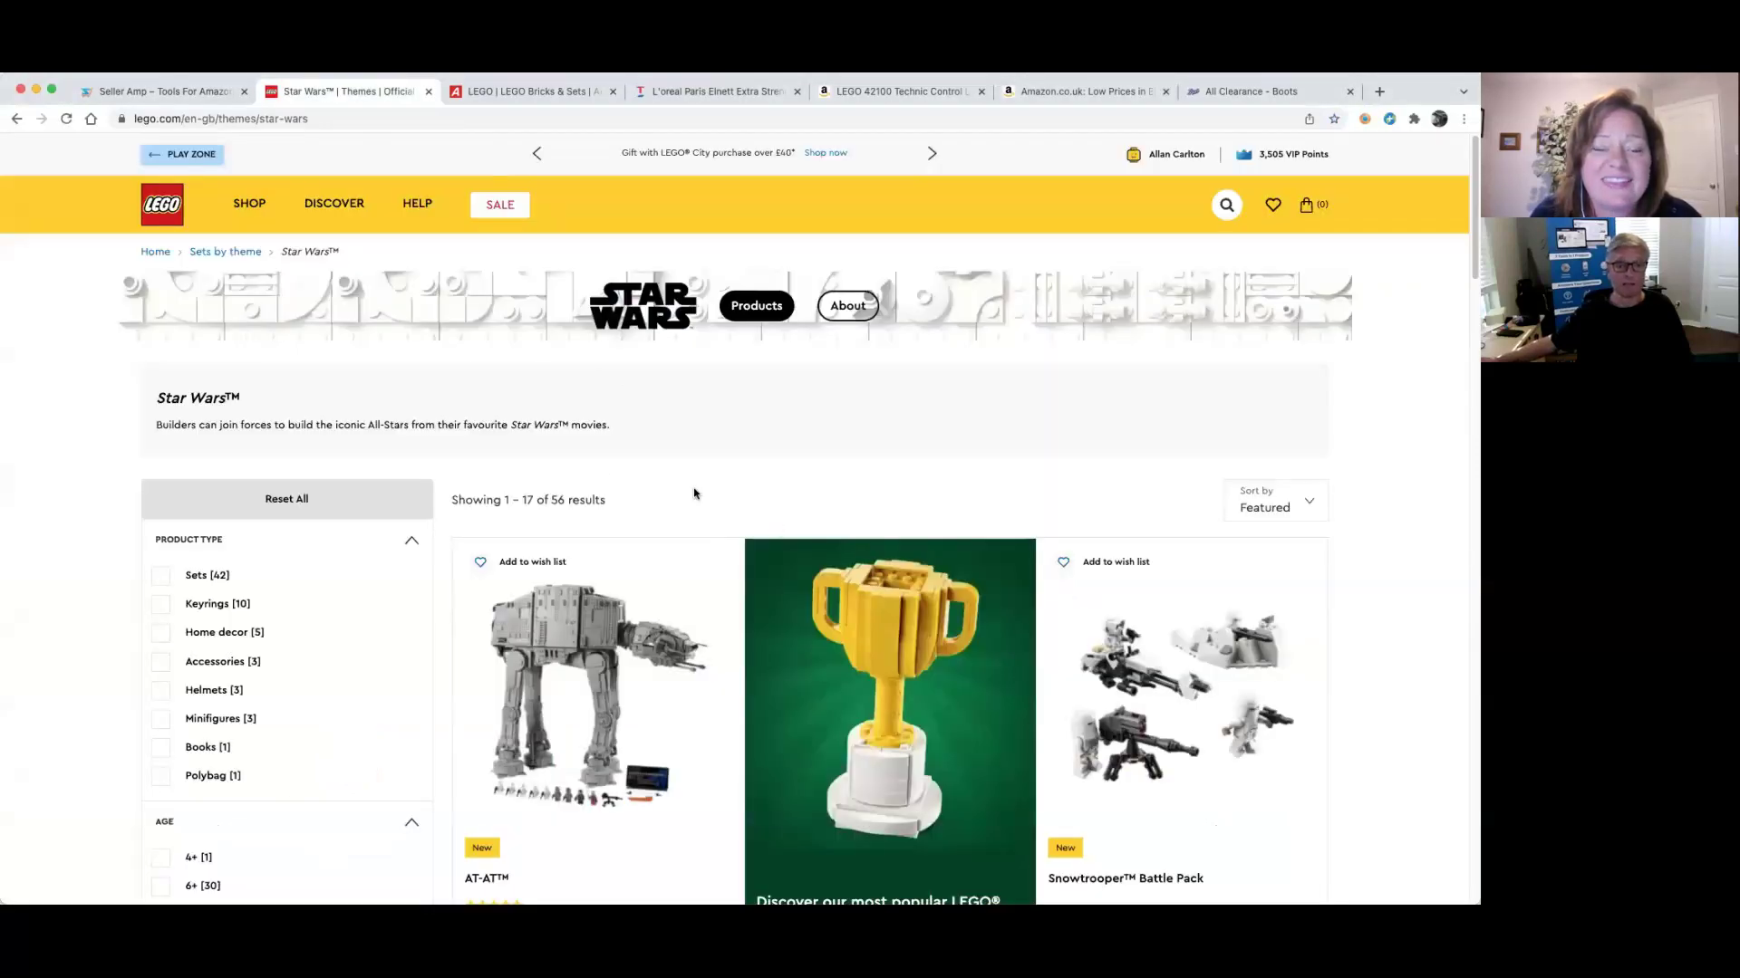
Open the LEGO R2-D2 75308 page and run SAS Smart Search to list its Amazon matches
scroll(697, 490, down, 2)
scroll(673, 480, down, 15)
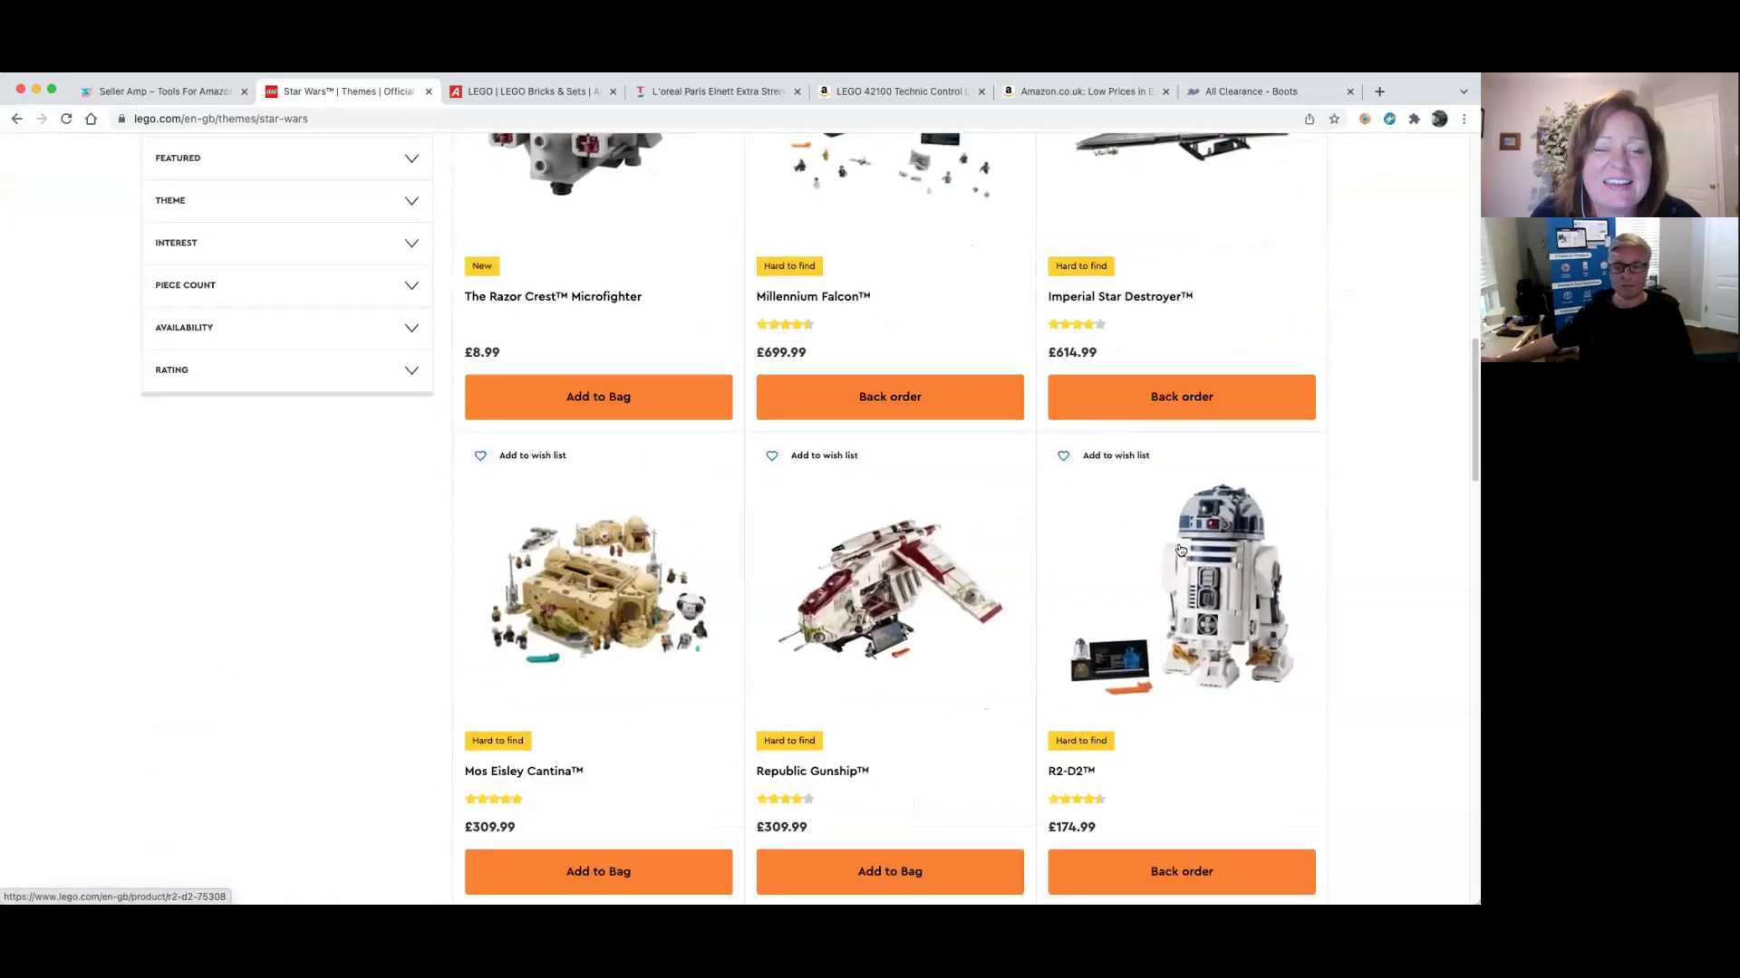
click(1222, 556)
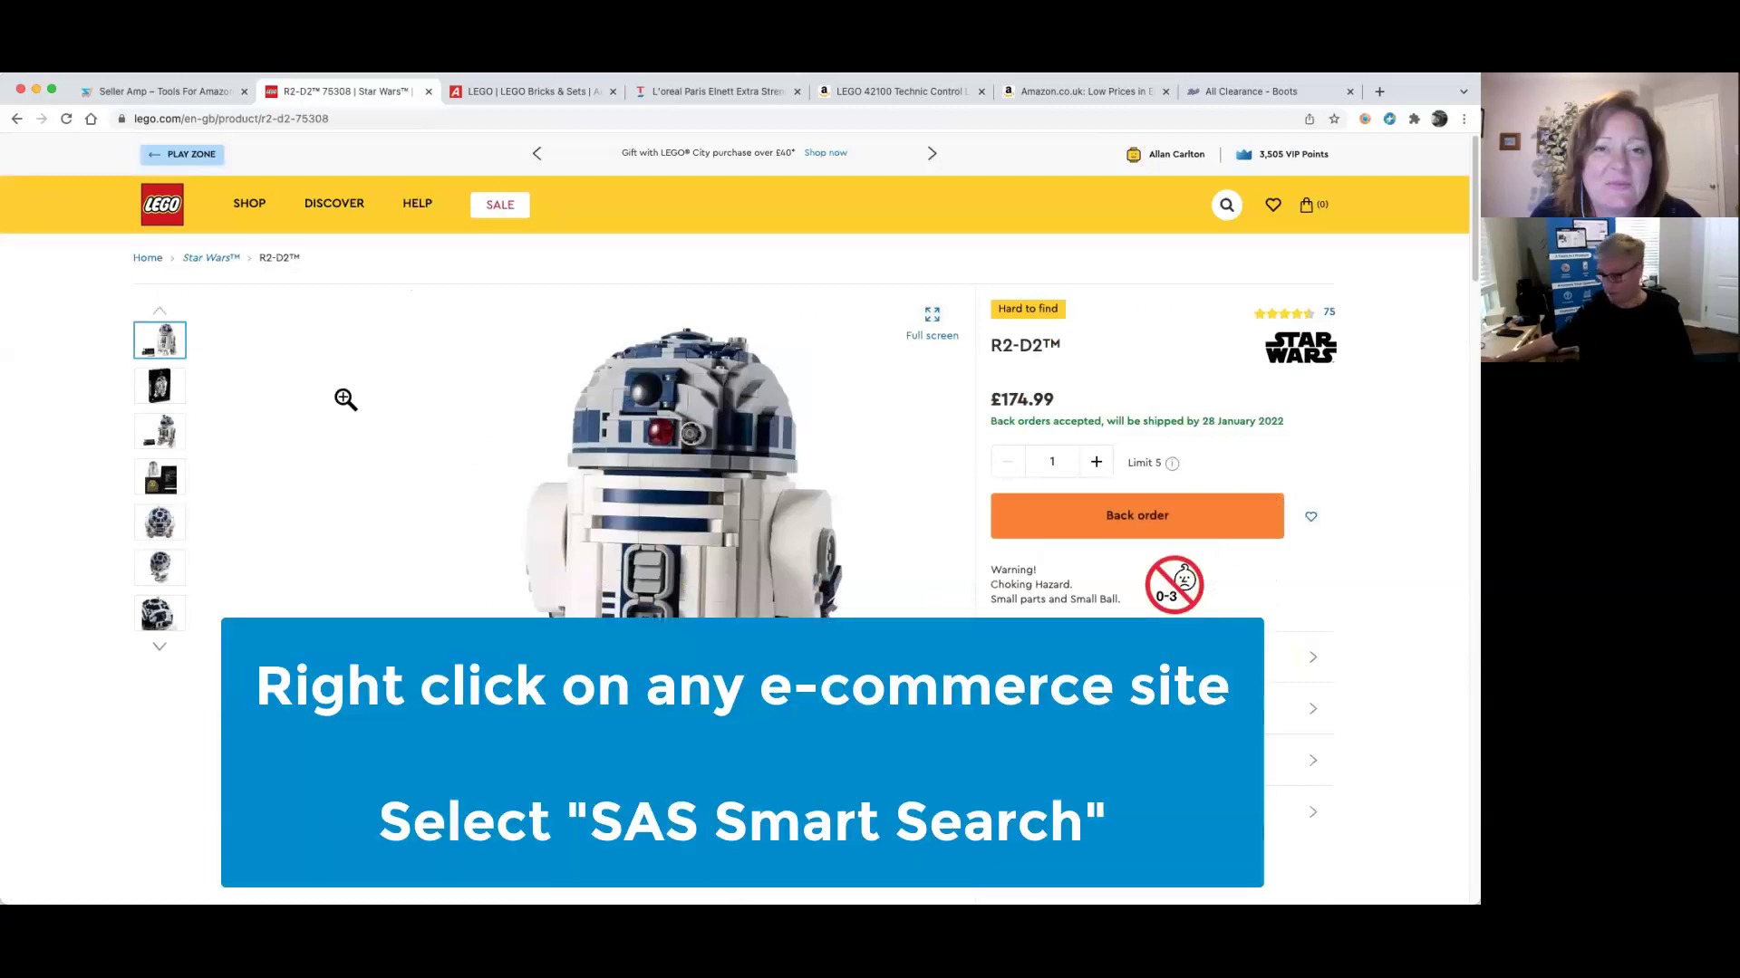
right_click(547, 261)
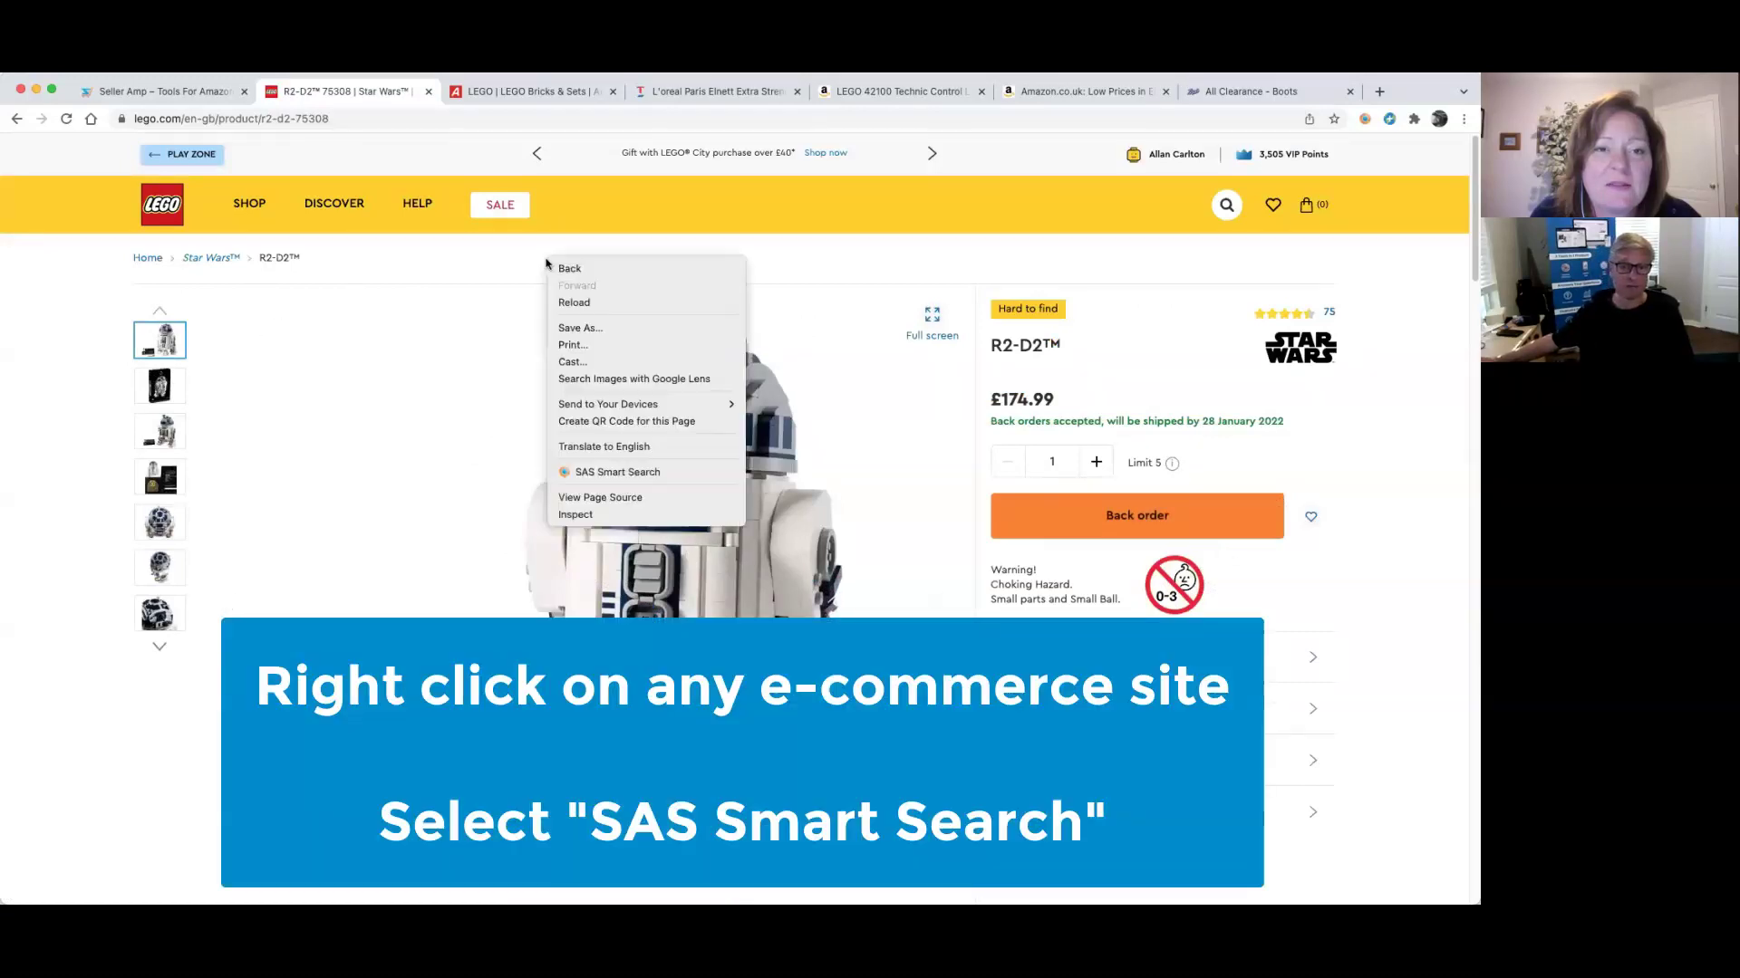
click(650, 473)
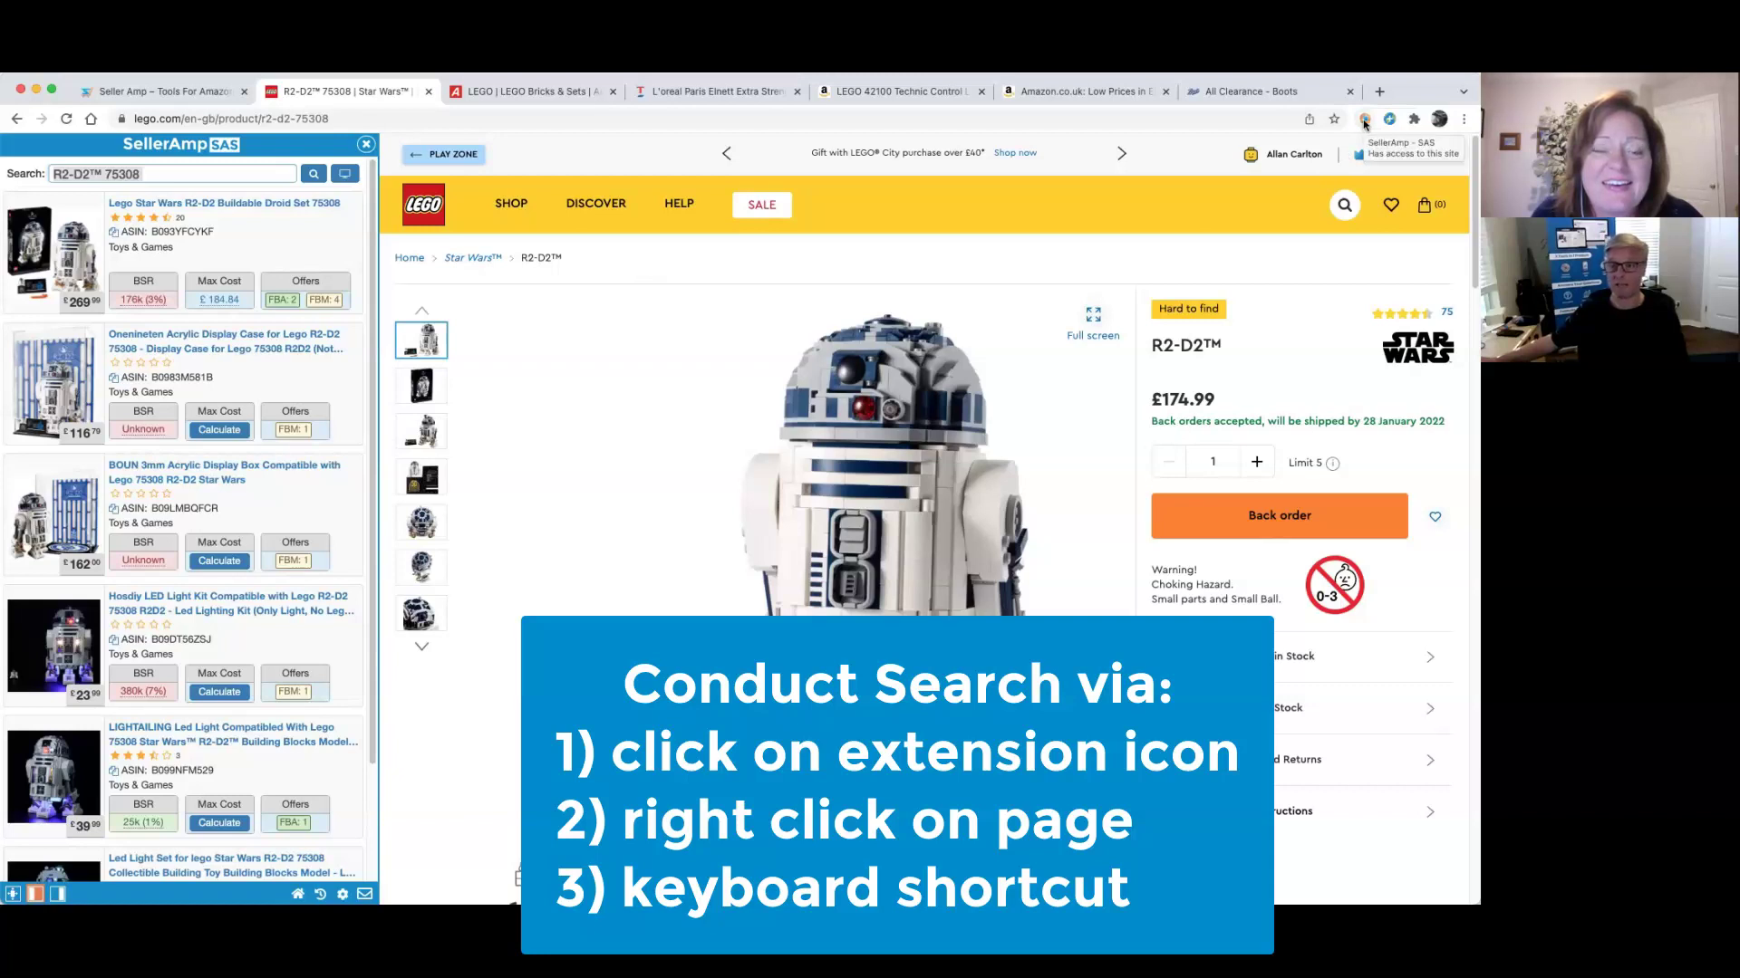
Rerun SAS Smart Search on the R2-D2 page and scroll down to Recommended For You
right_click(692, 268)
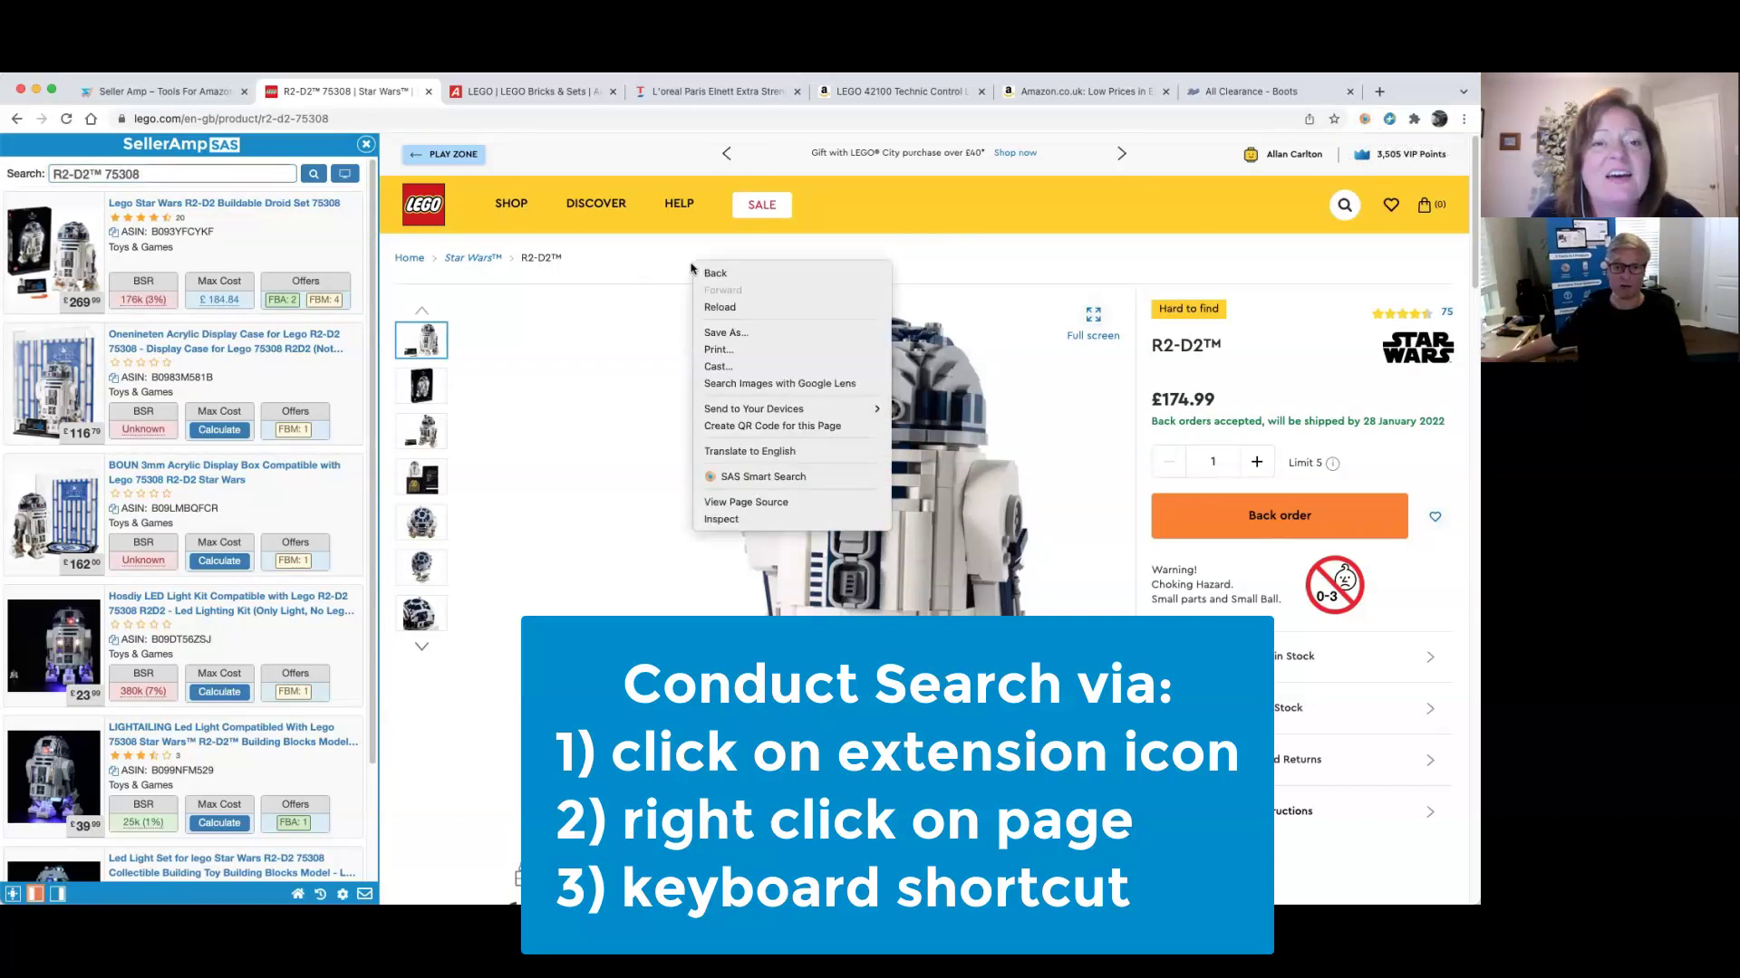
click(802, 476)
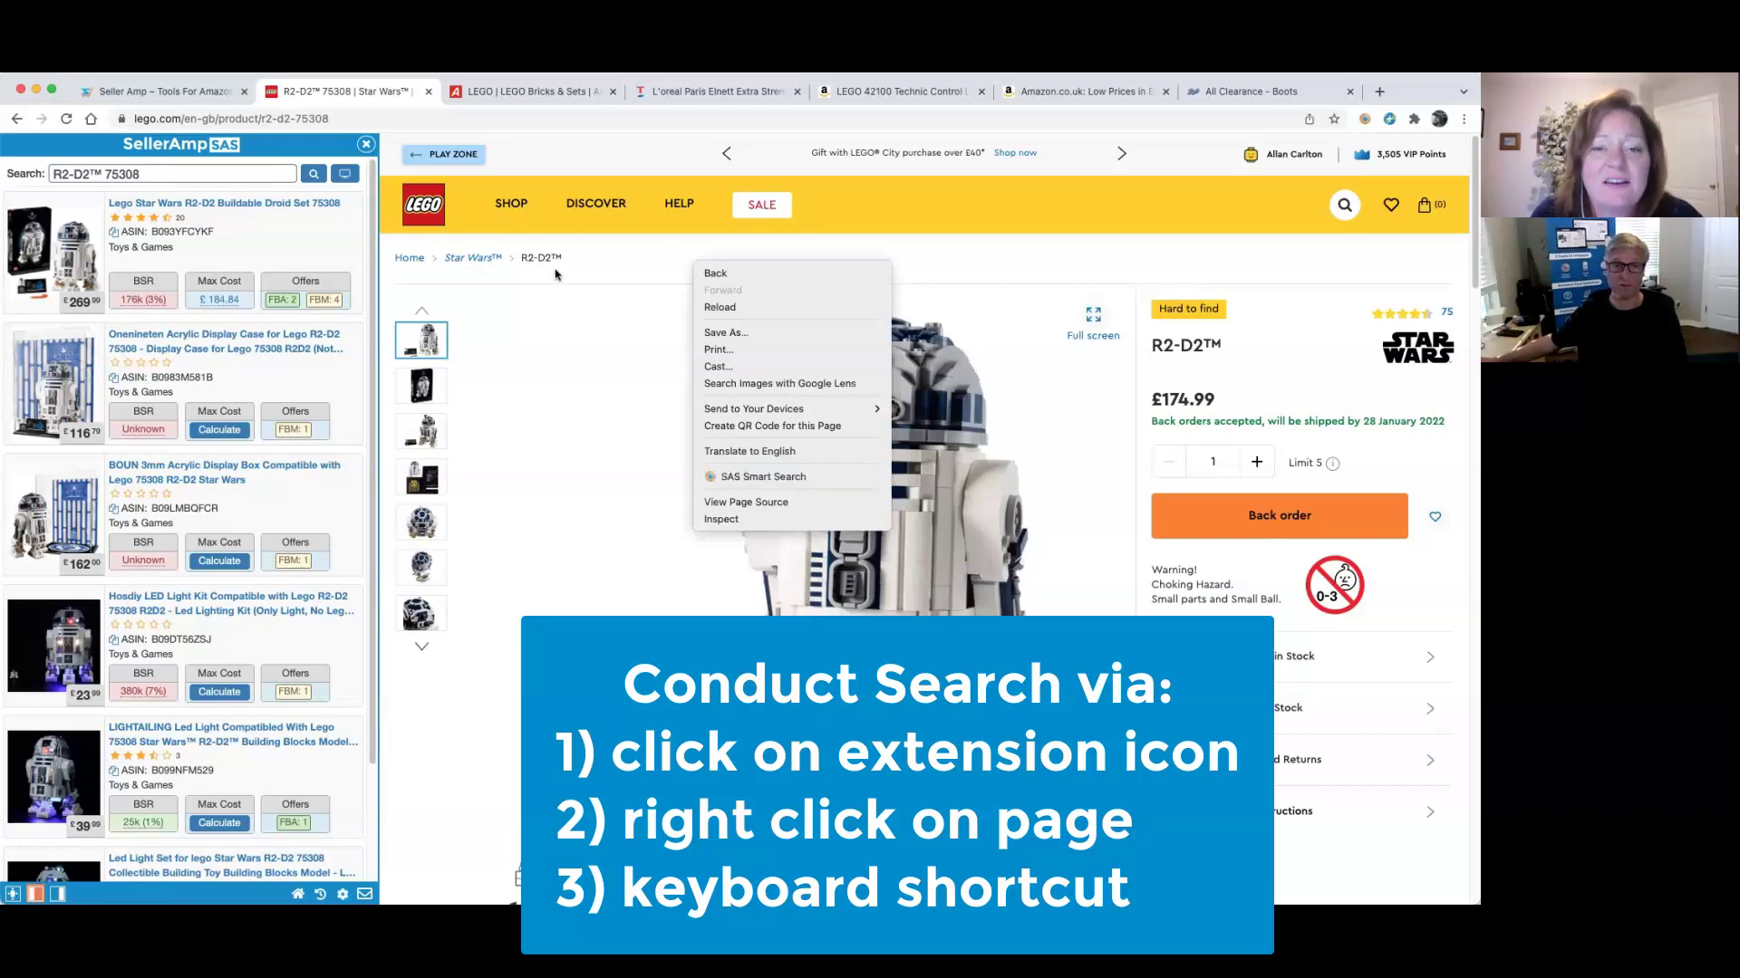
scroll(680, 381, down, 5)
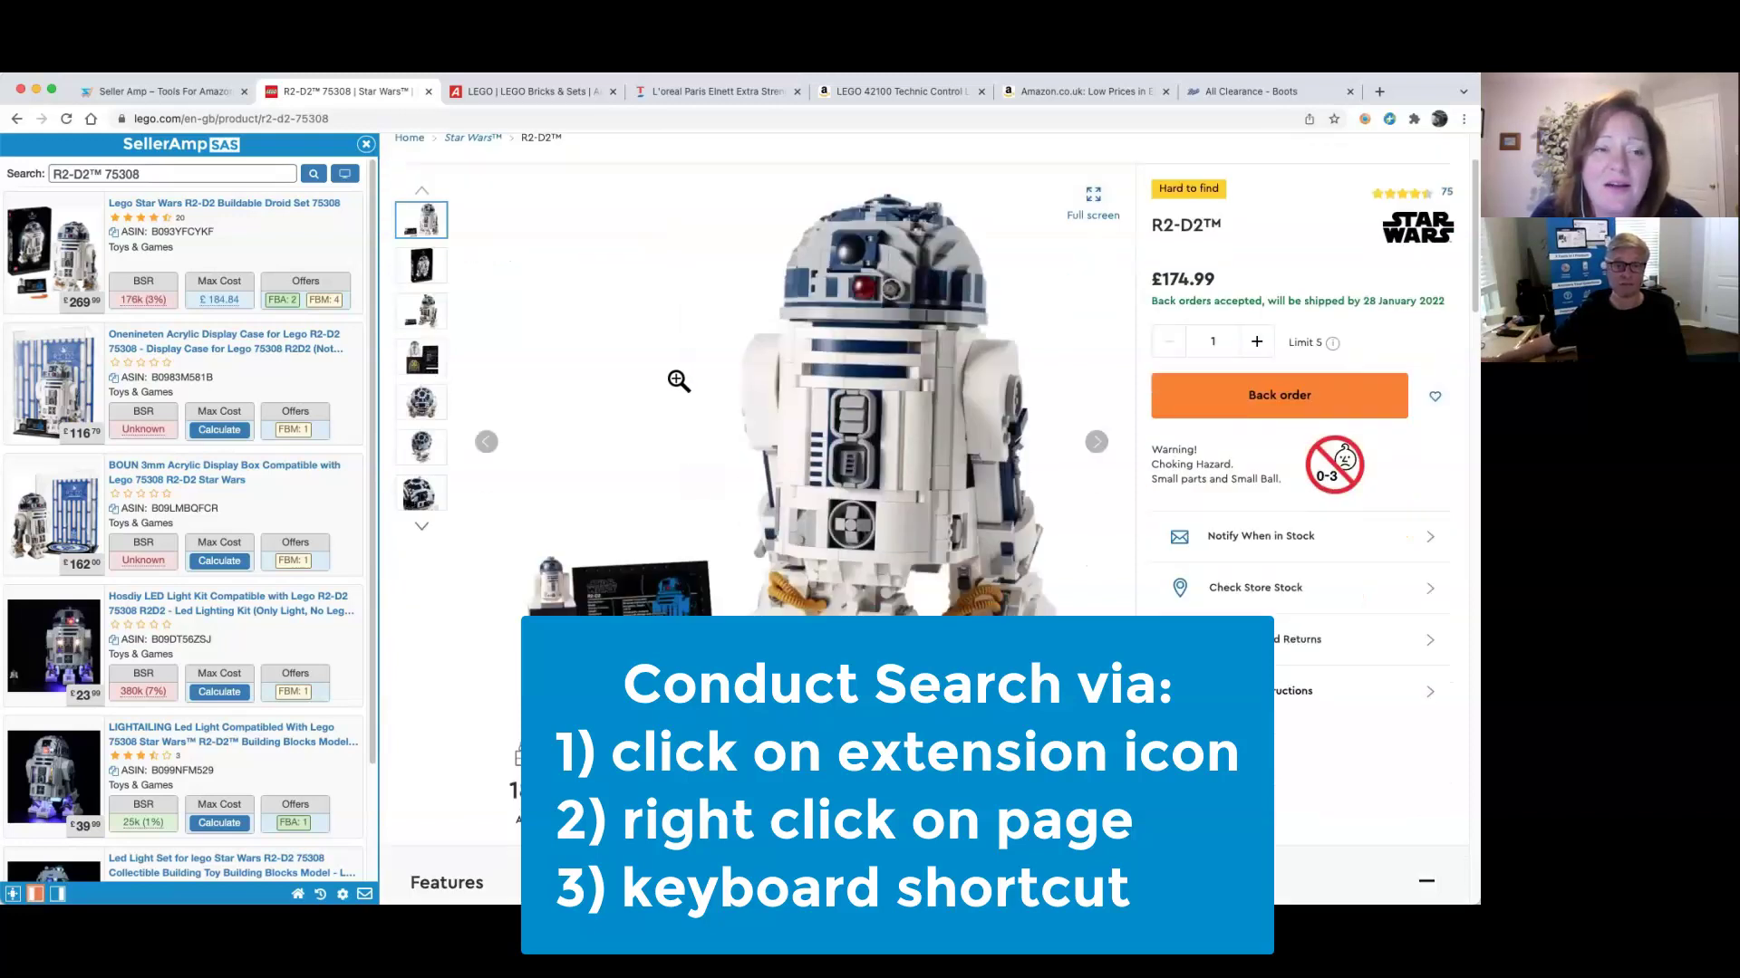
scroll(680, 385, down, 10)
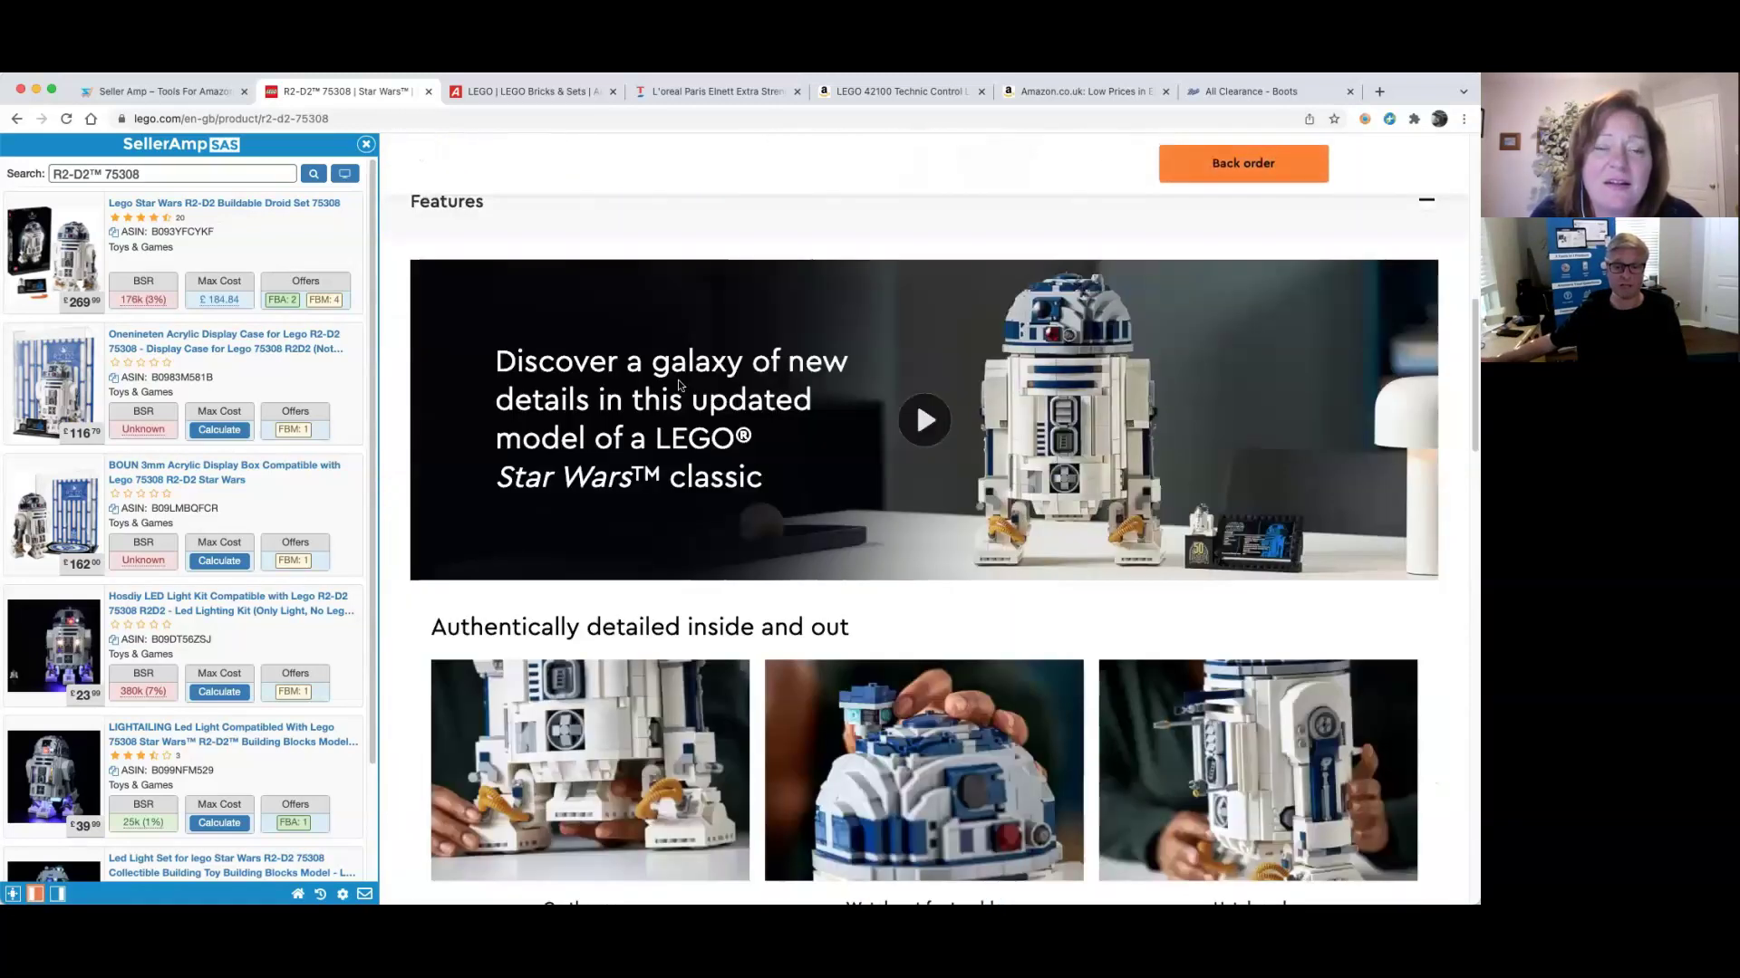
scroll(1060, 505, down, 10)
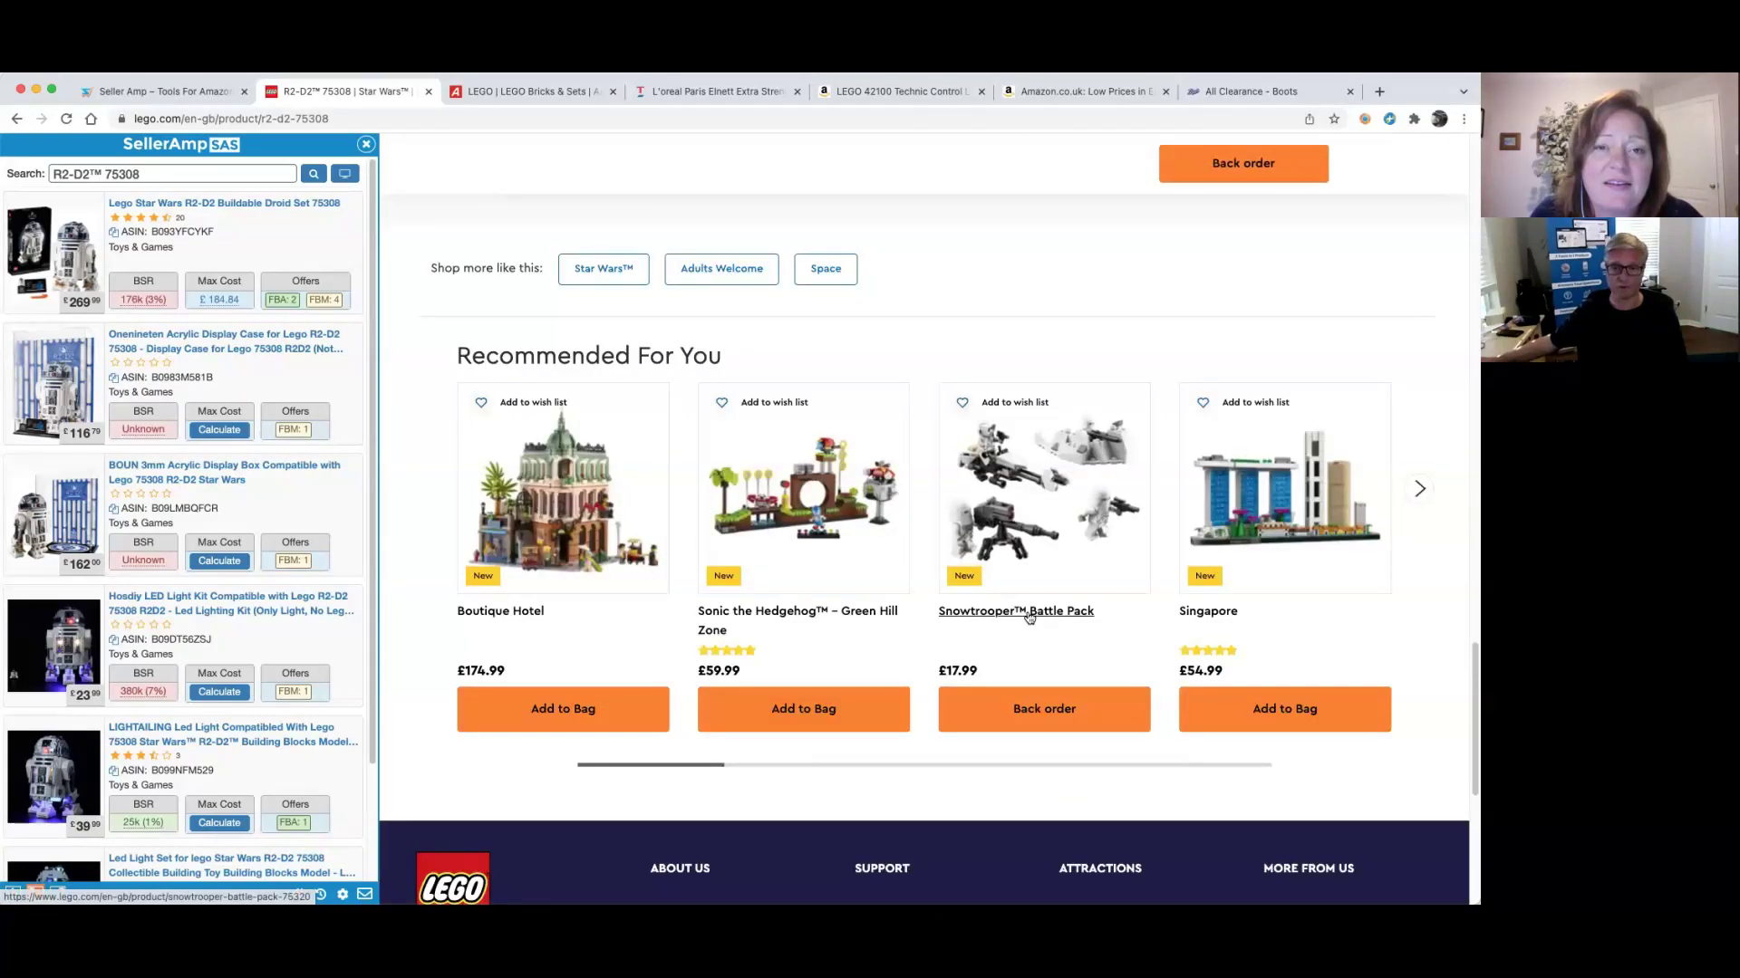
Open the Snowtrooper Battle Pack 75320 page and run SAS Smart Search on it
click(1029, 616)
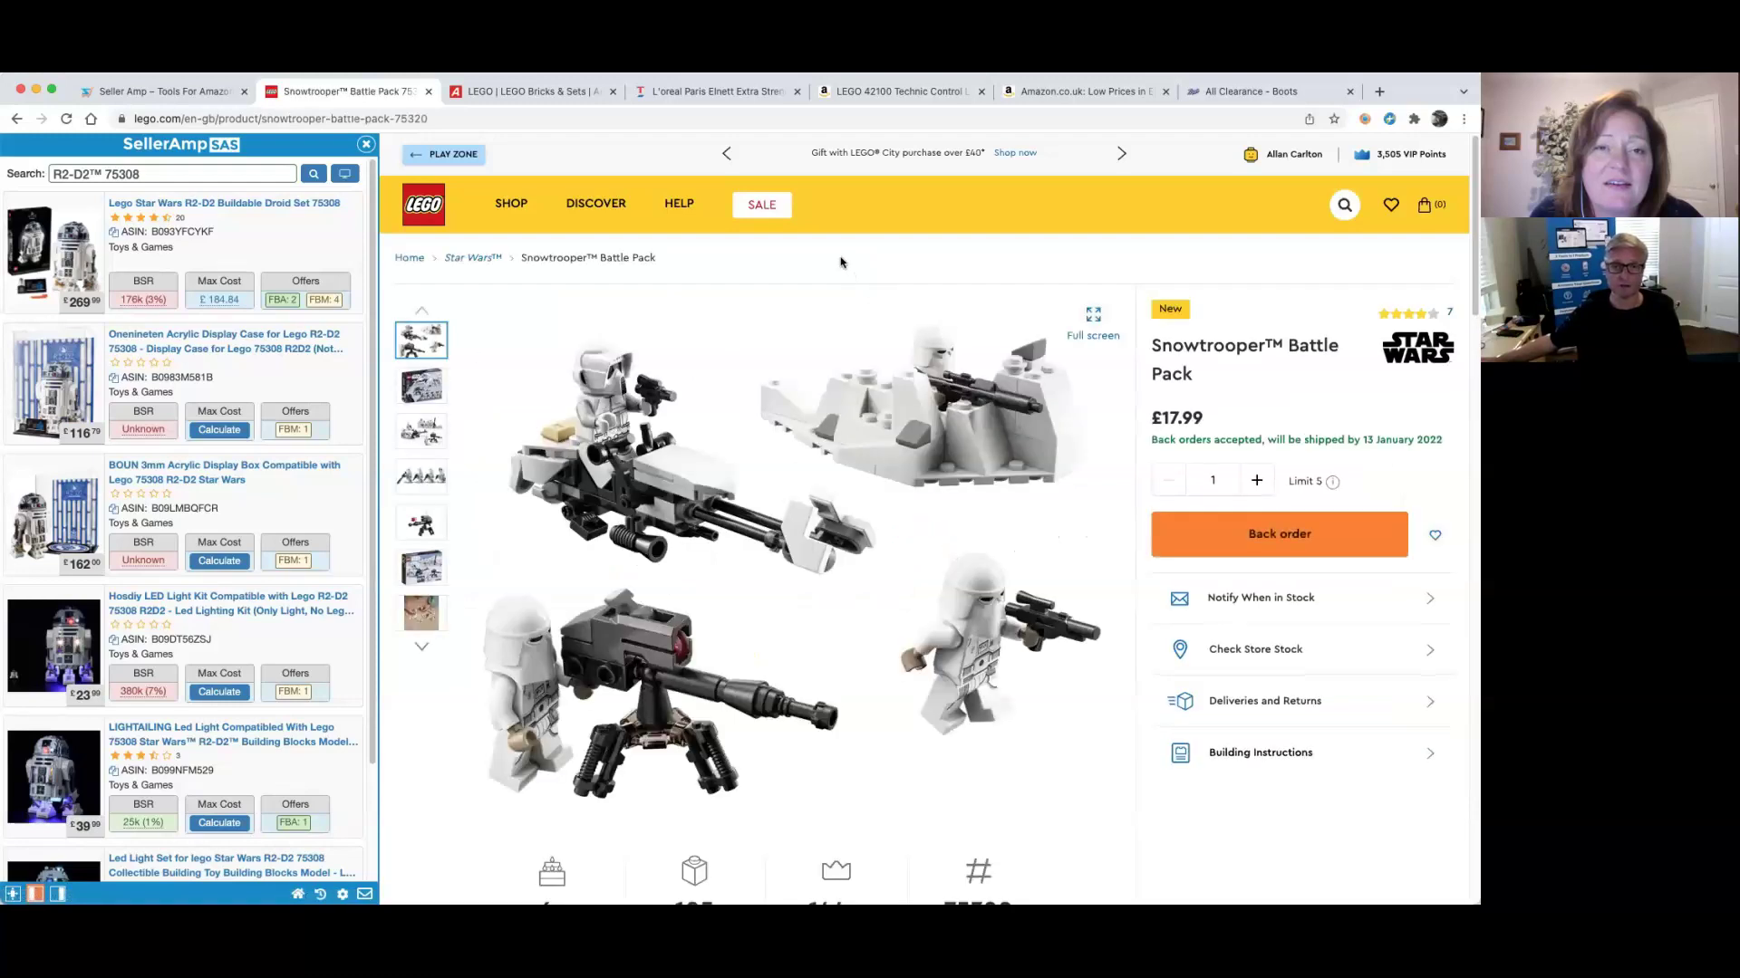
right_click(840, 262)
click(906, 471)
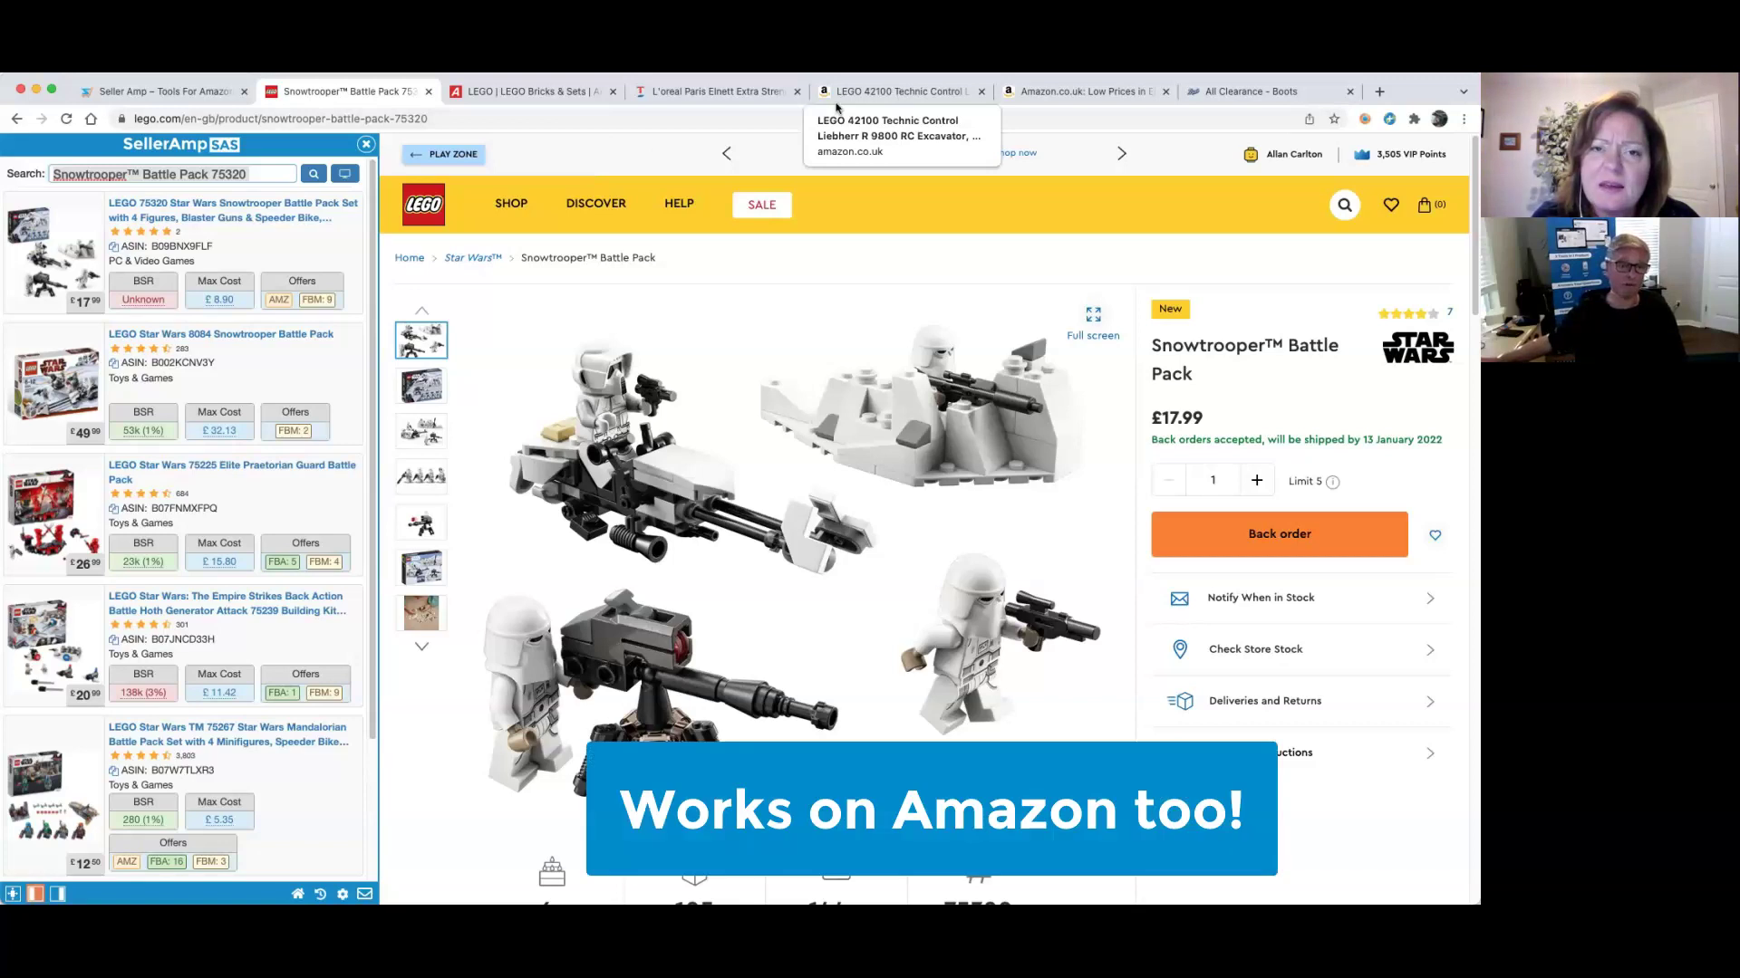
Run SAS Smart Search on the Amazon LEGO 42100 Liebherr R 9800 Excavator listing
click(893, 92)
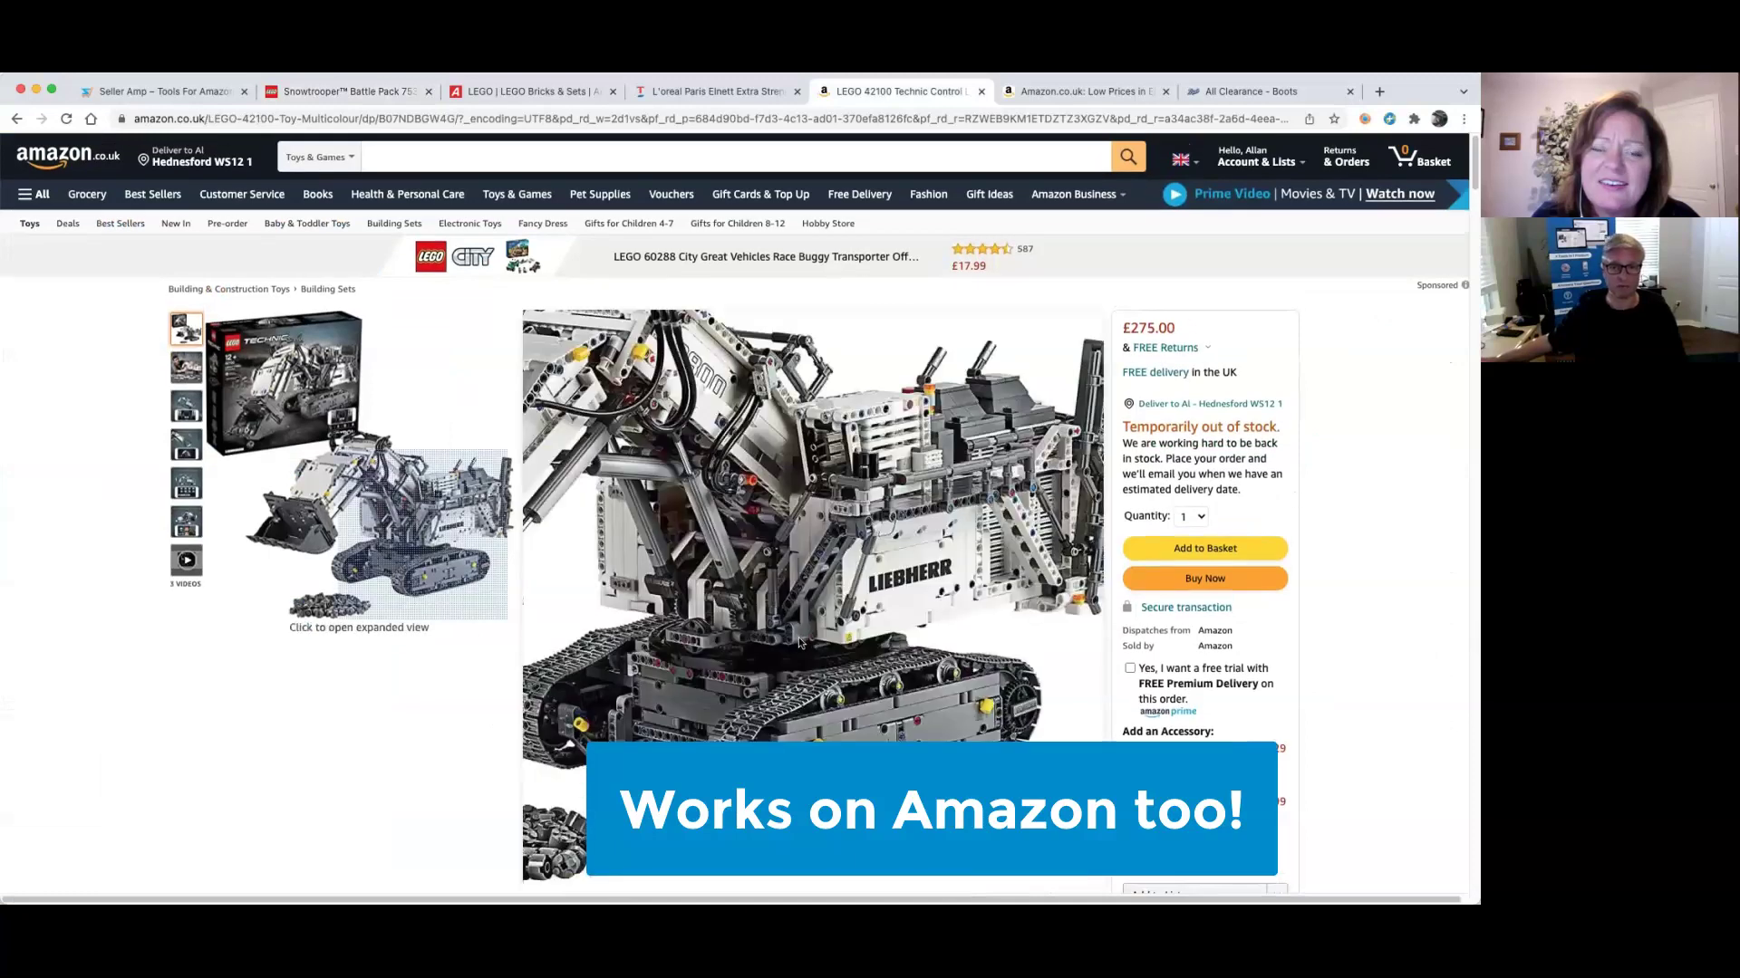
right_click(481, 687)
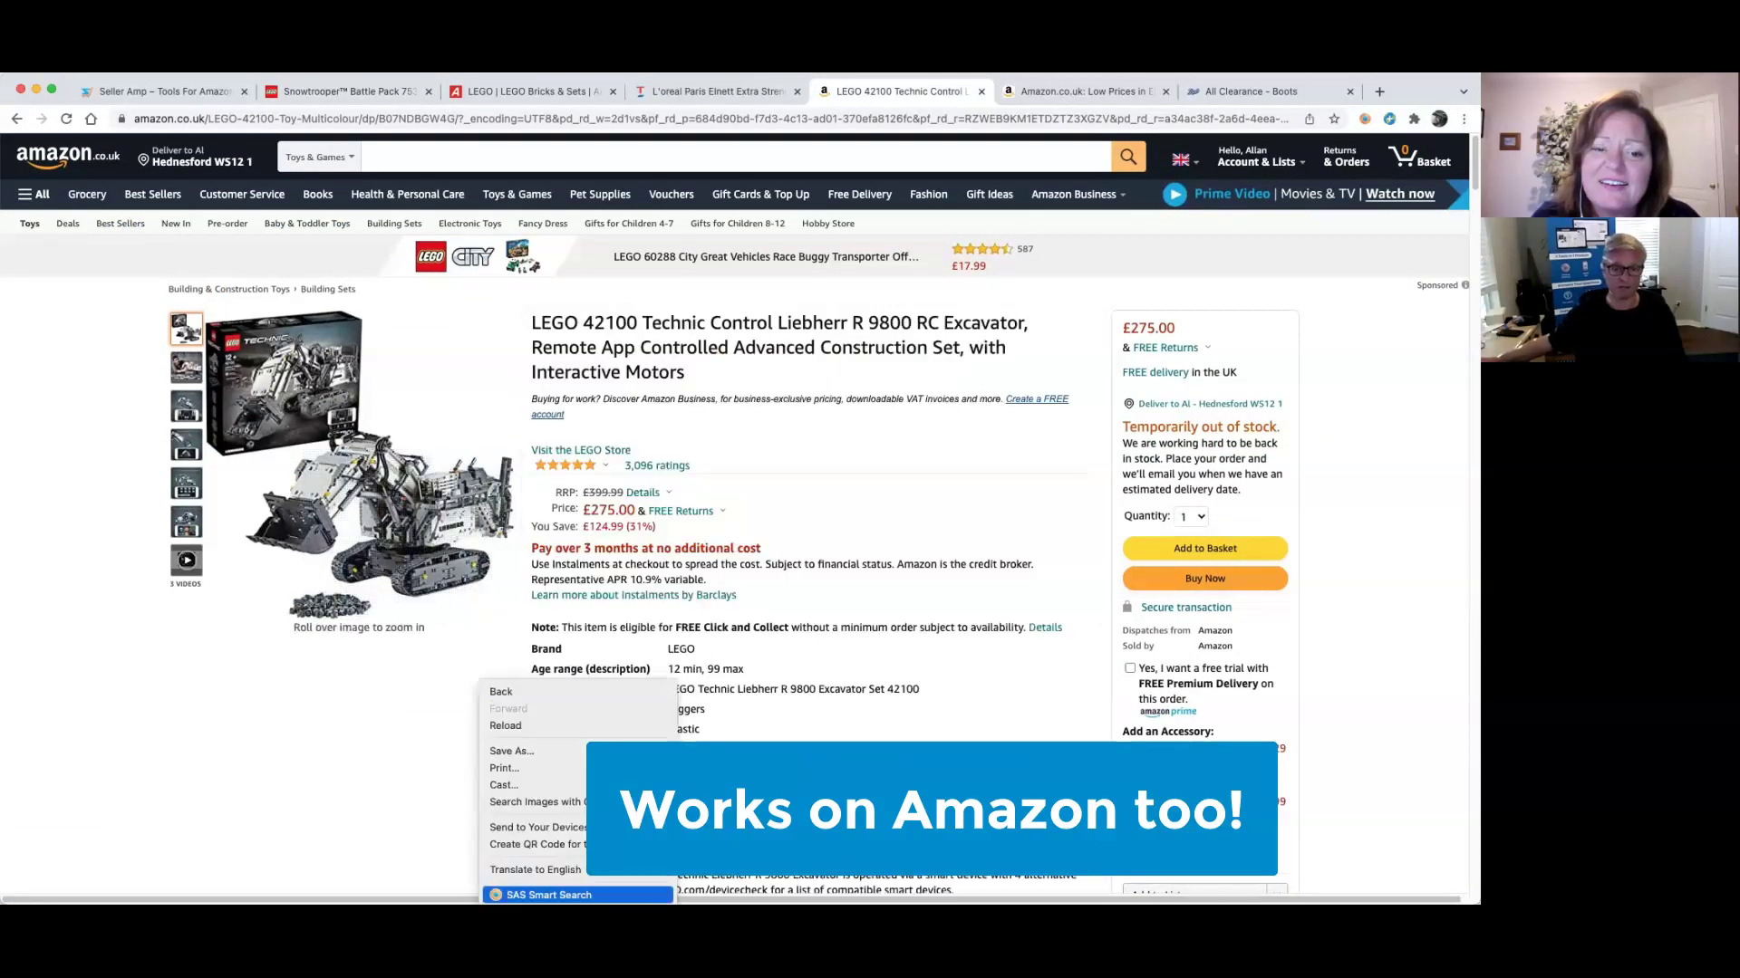
click(548, 896)
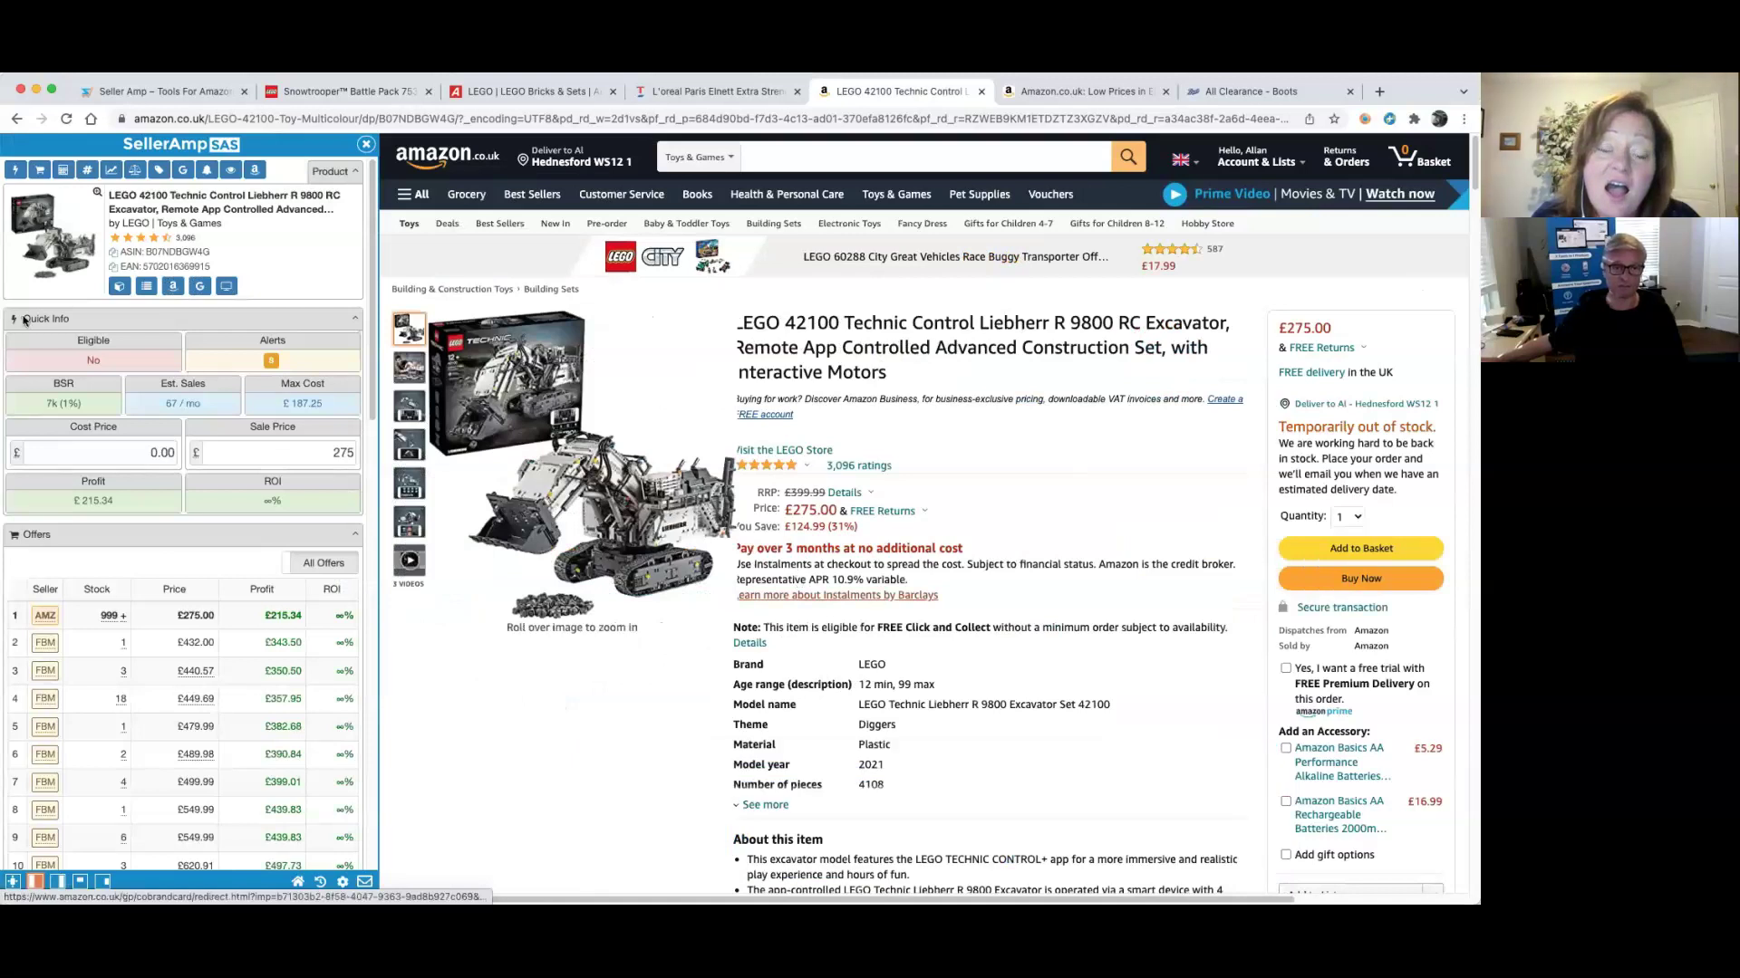
Check the Barclays instalment details and open the 'New (11) from' offers list
click(825, 596)
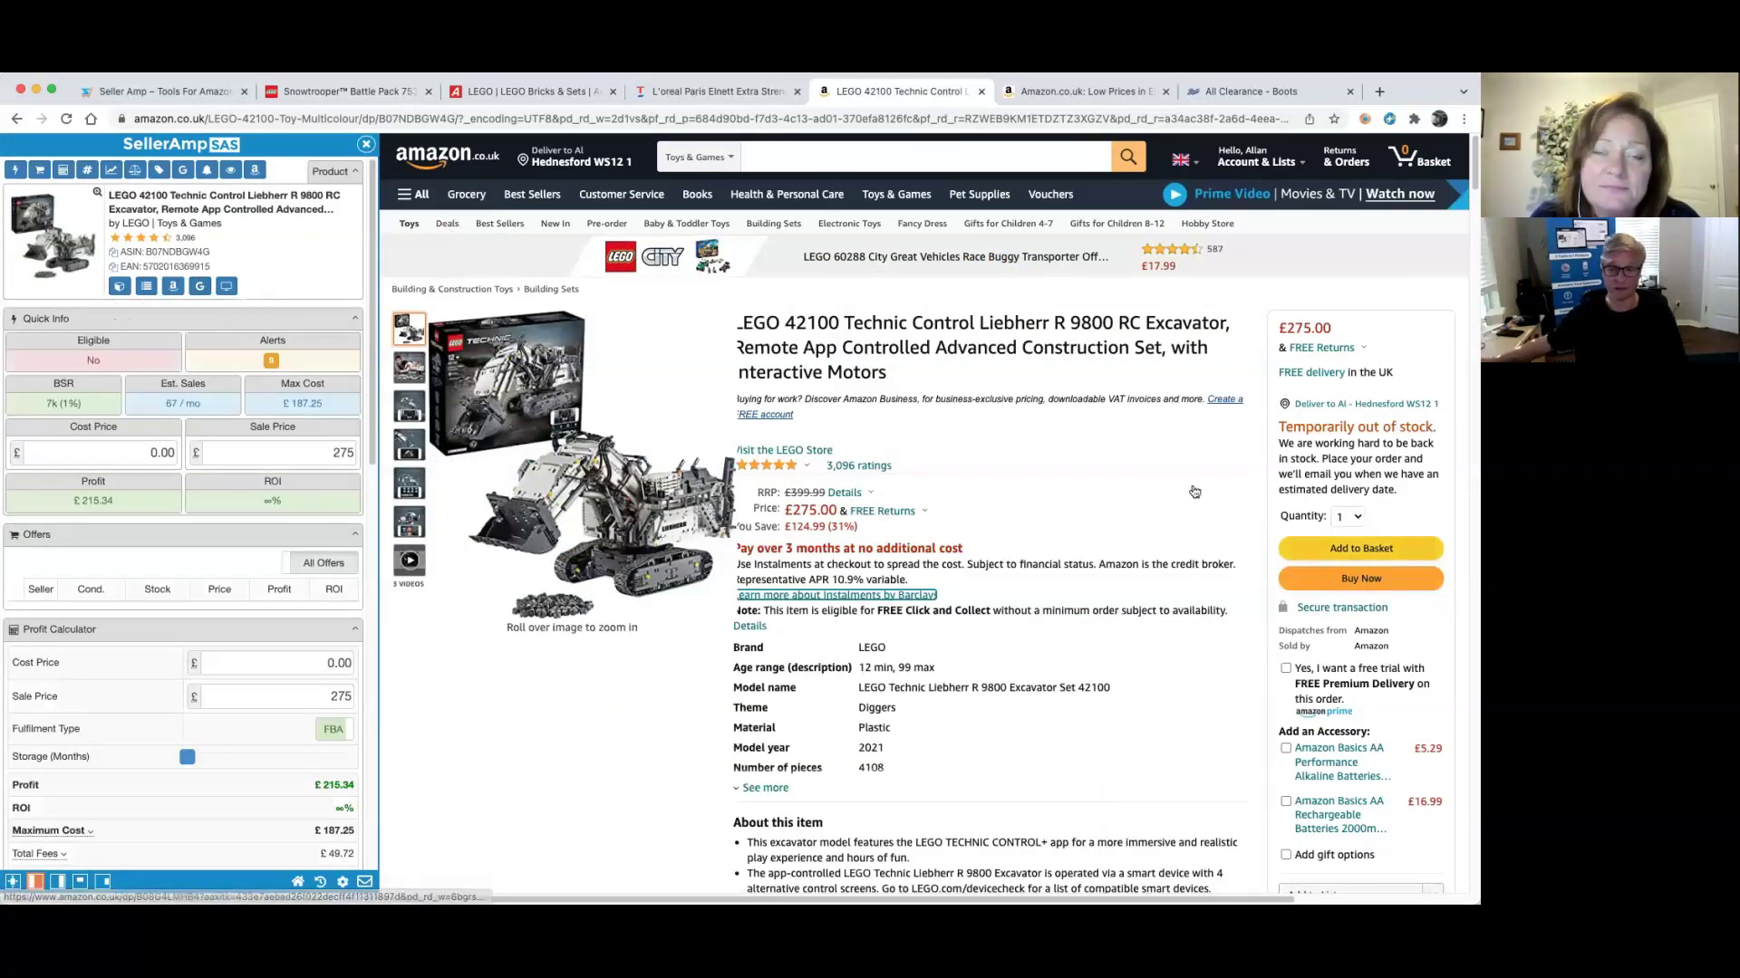
scroll(1319, 608, down, 5)
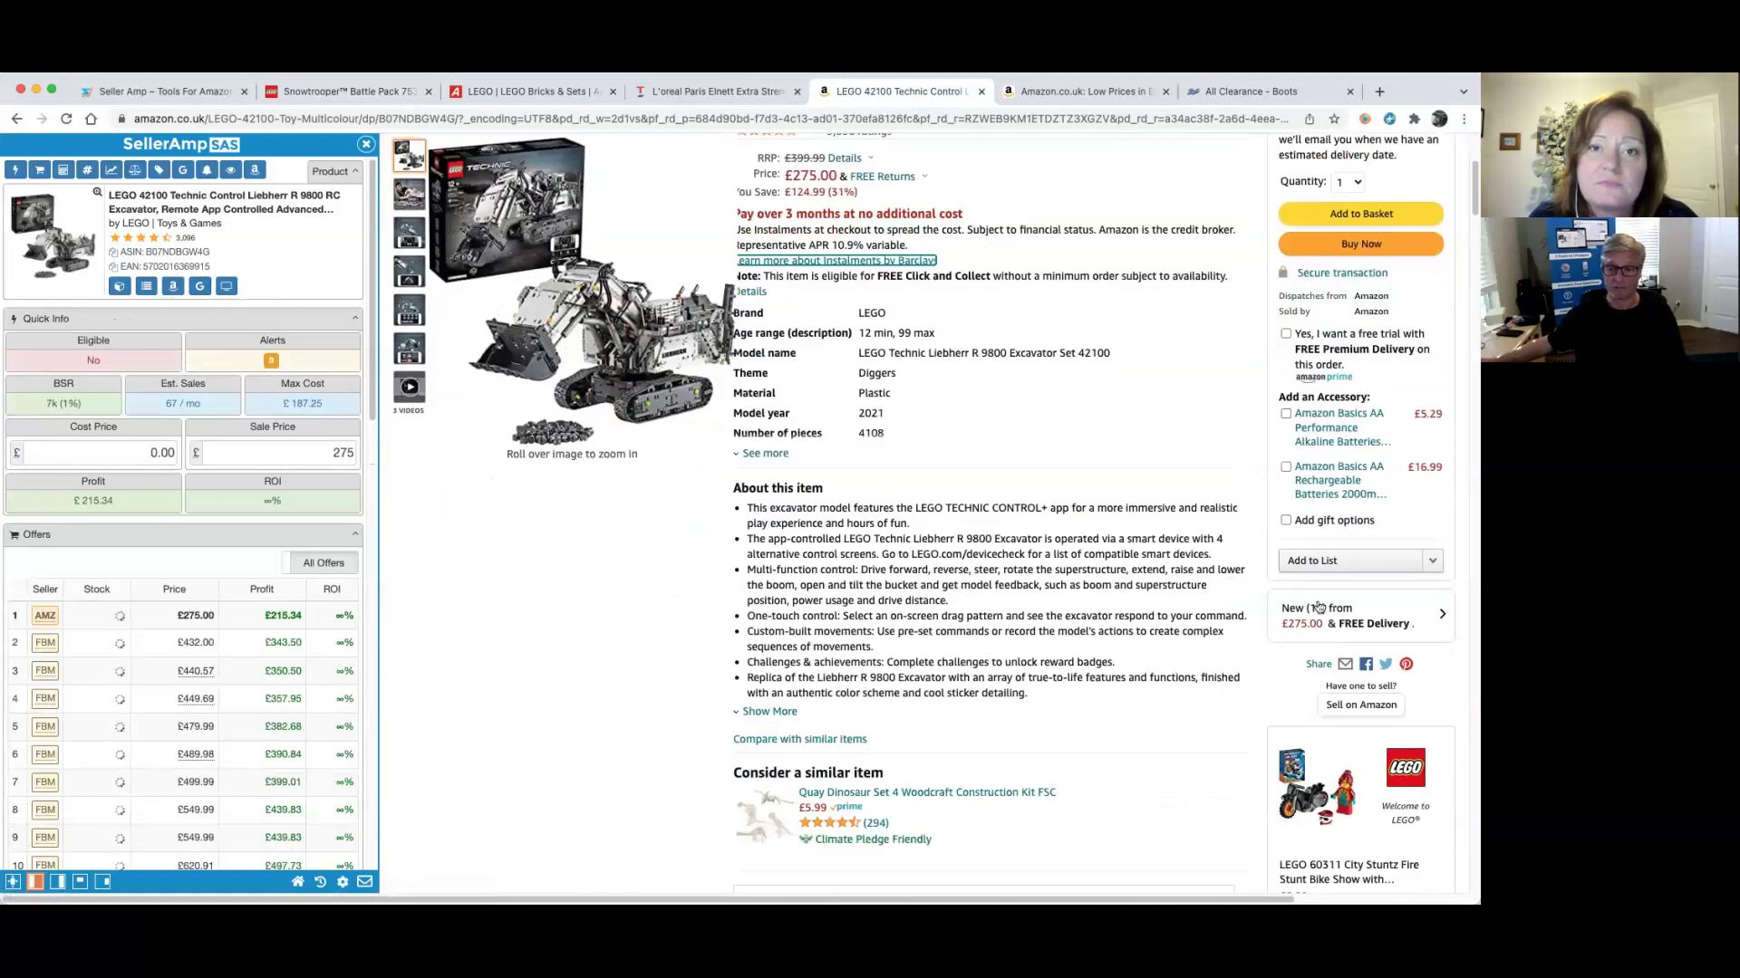
click(1440, 619)
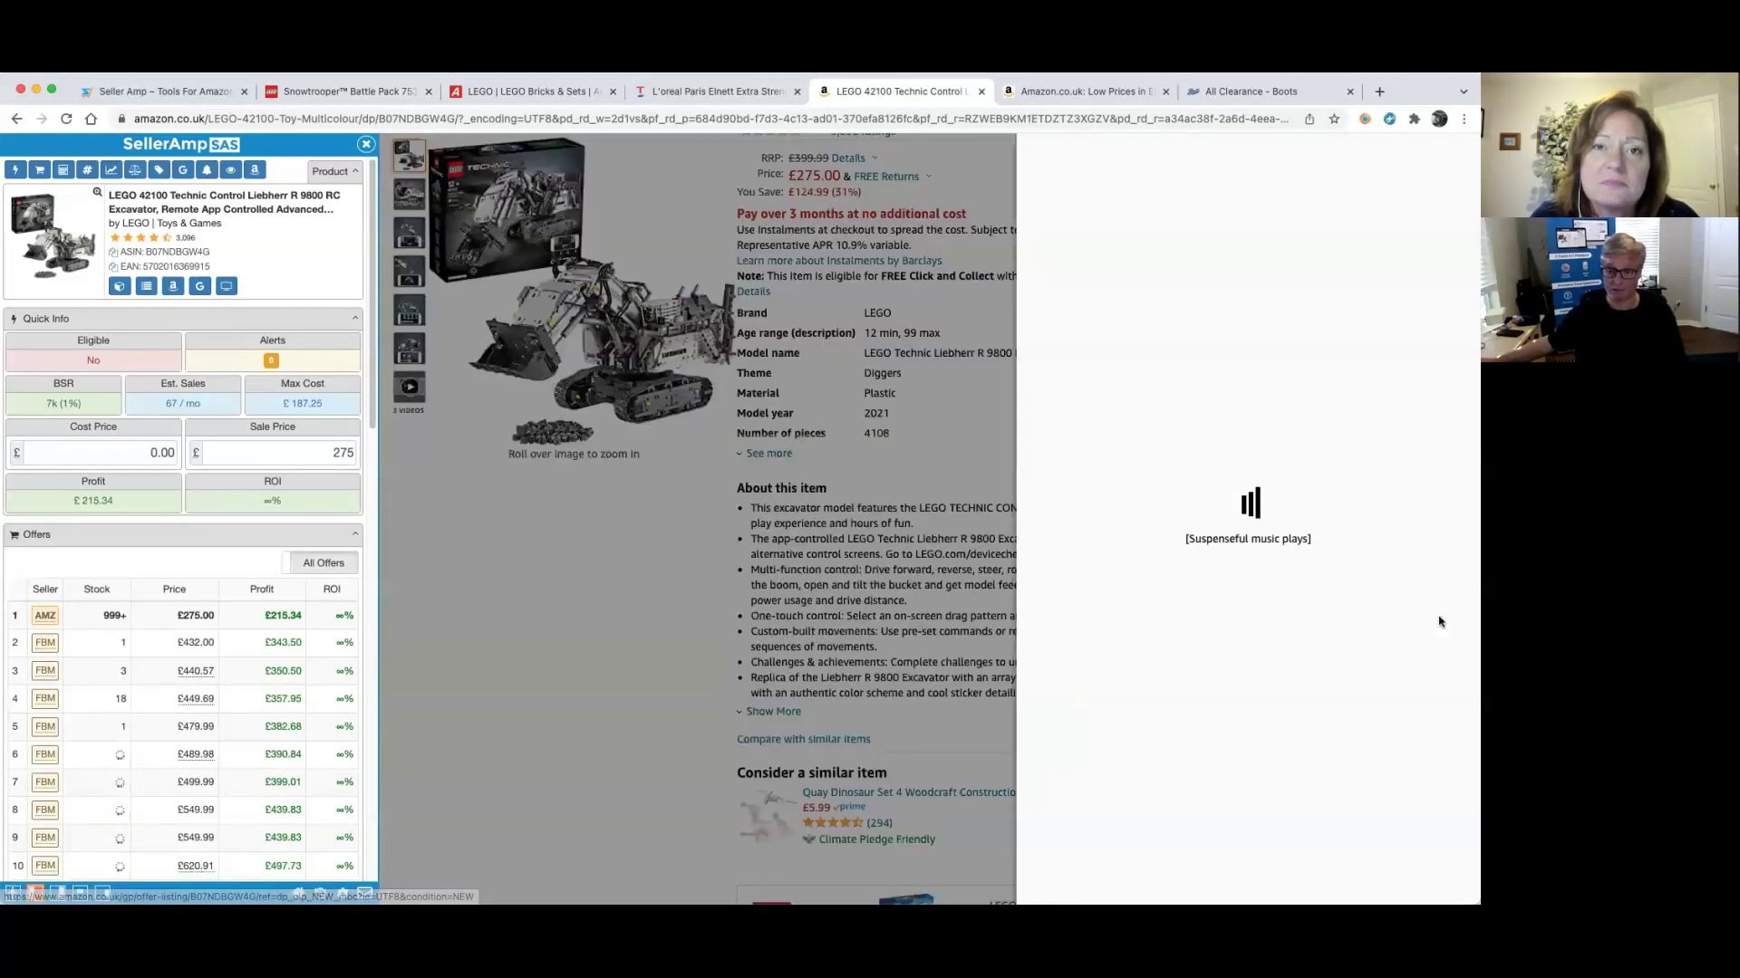
scroll(1129, 546, down, 3)
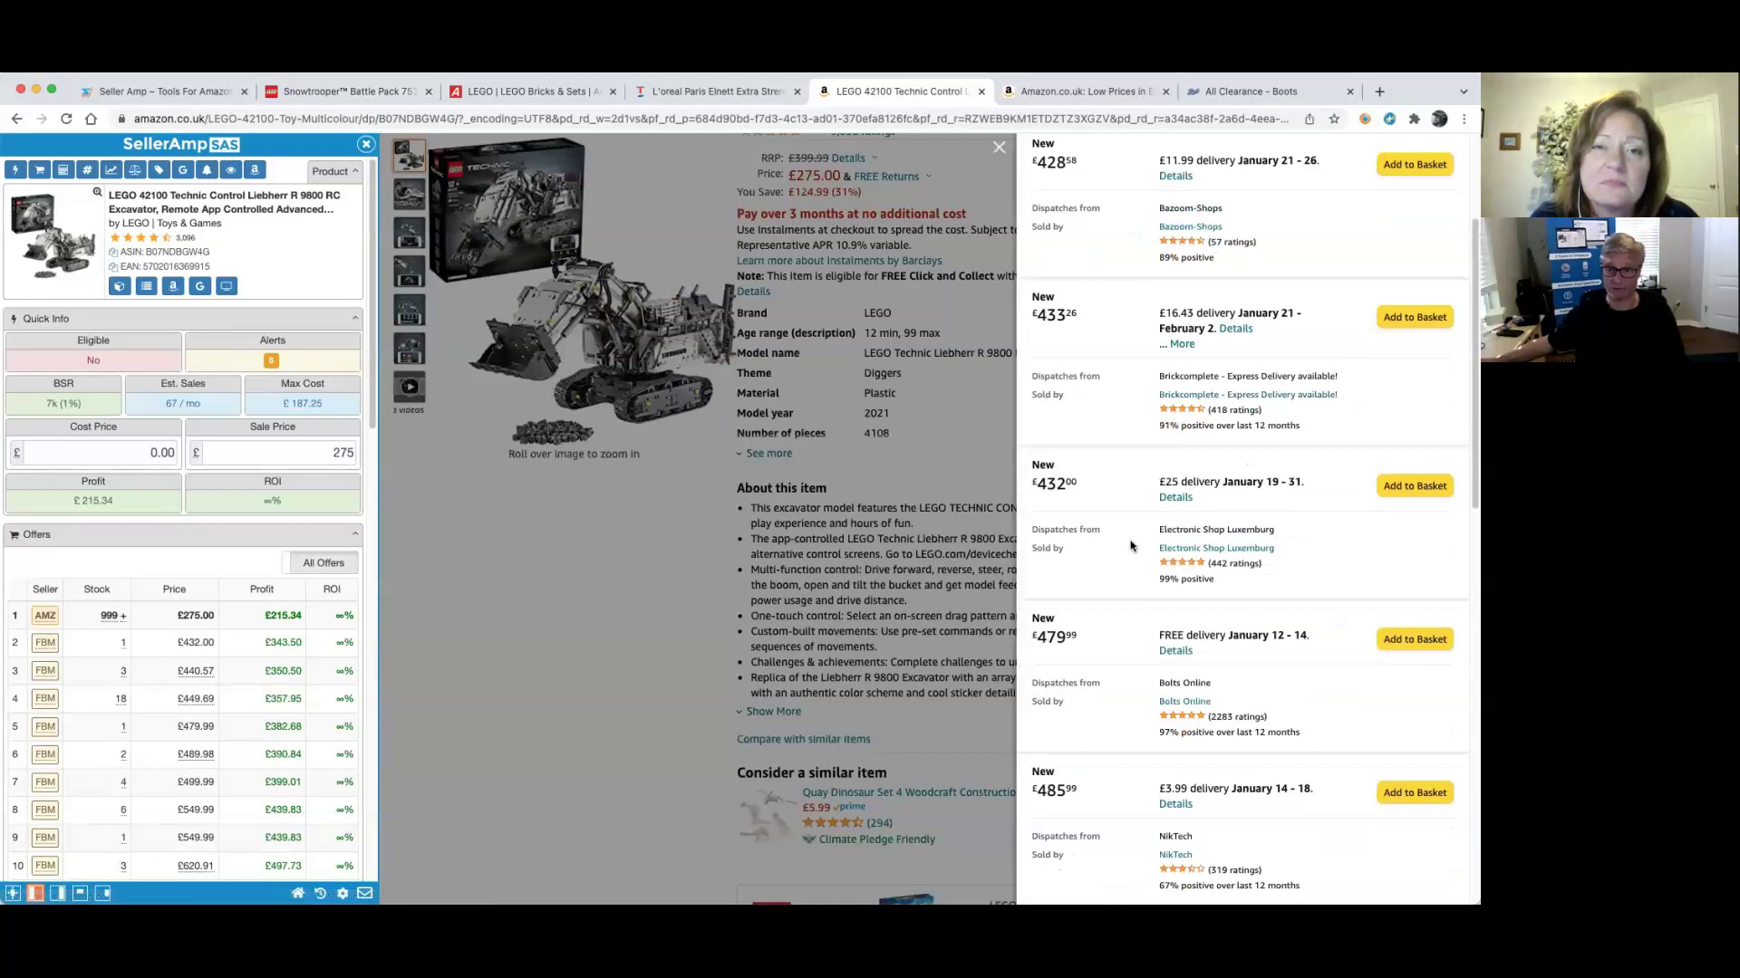
scroll(1149, 466, down, 1)
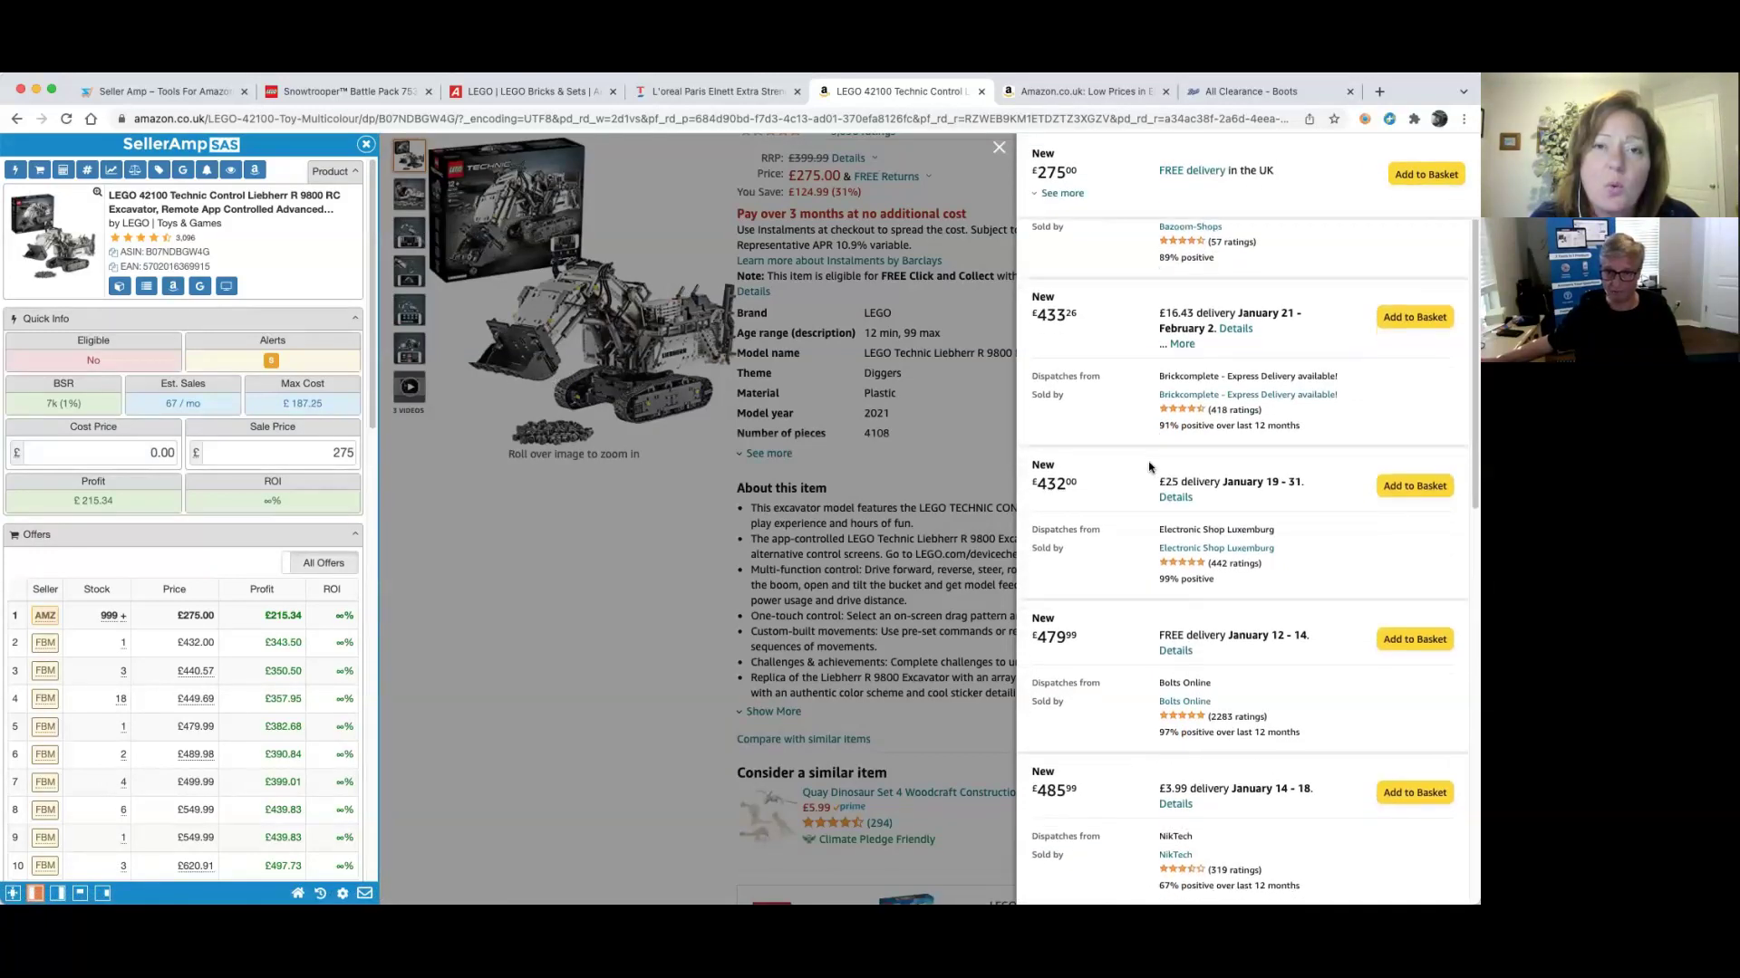
Run SAS Smart Search on the Bolts Online seller profile, reviewing its Top Brands breakdown
click(1182, 701)
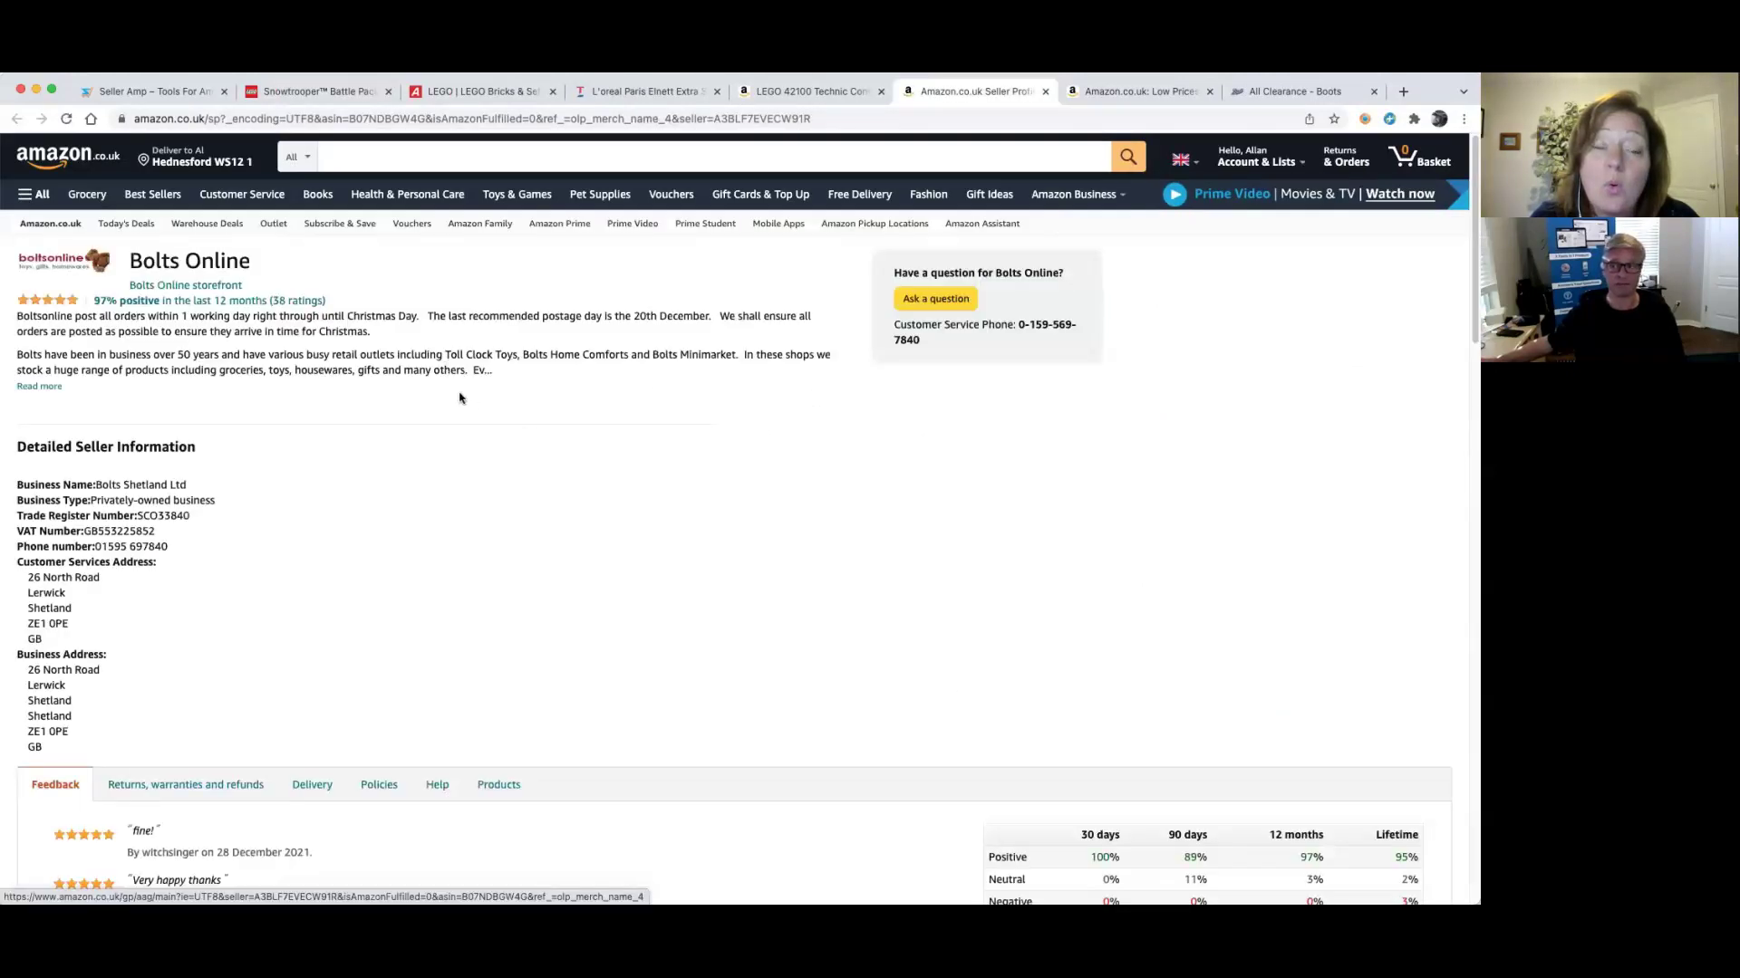
right_click(472, 402)
click(541, 607)
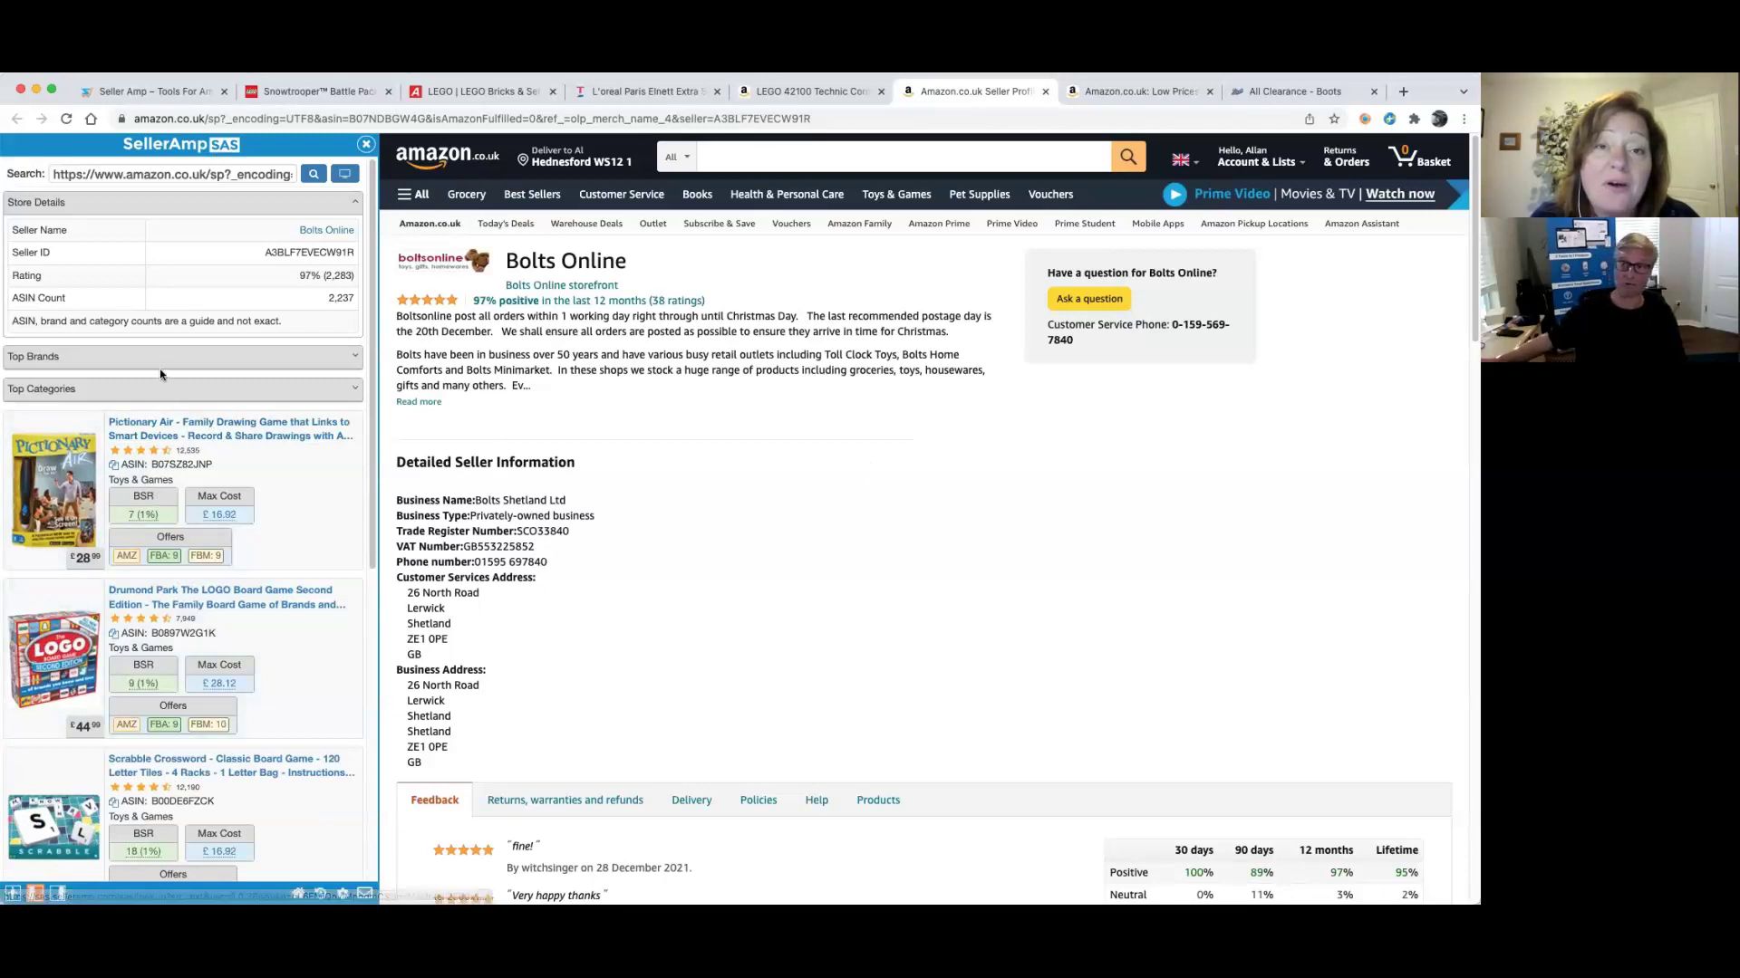
click(107, 359)
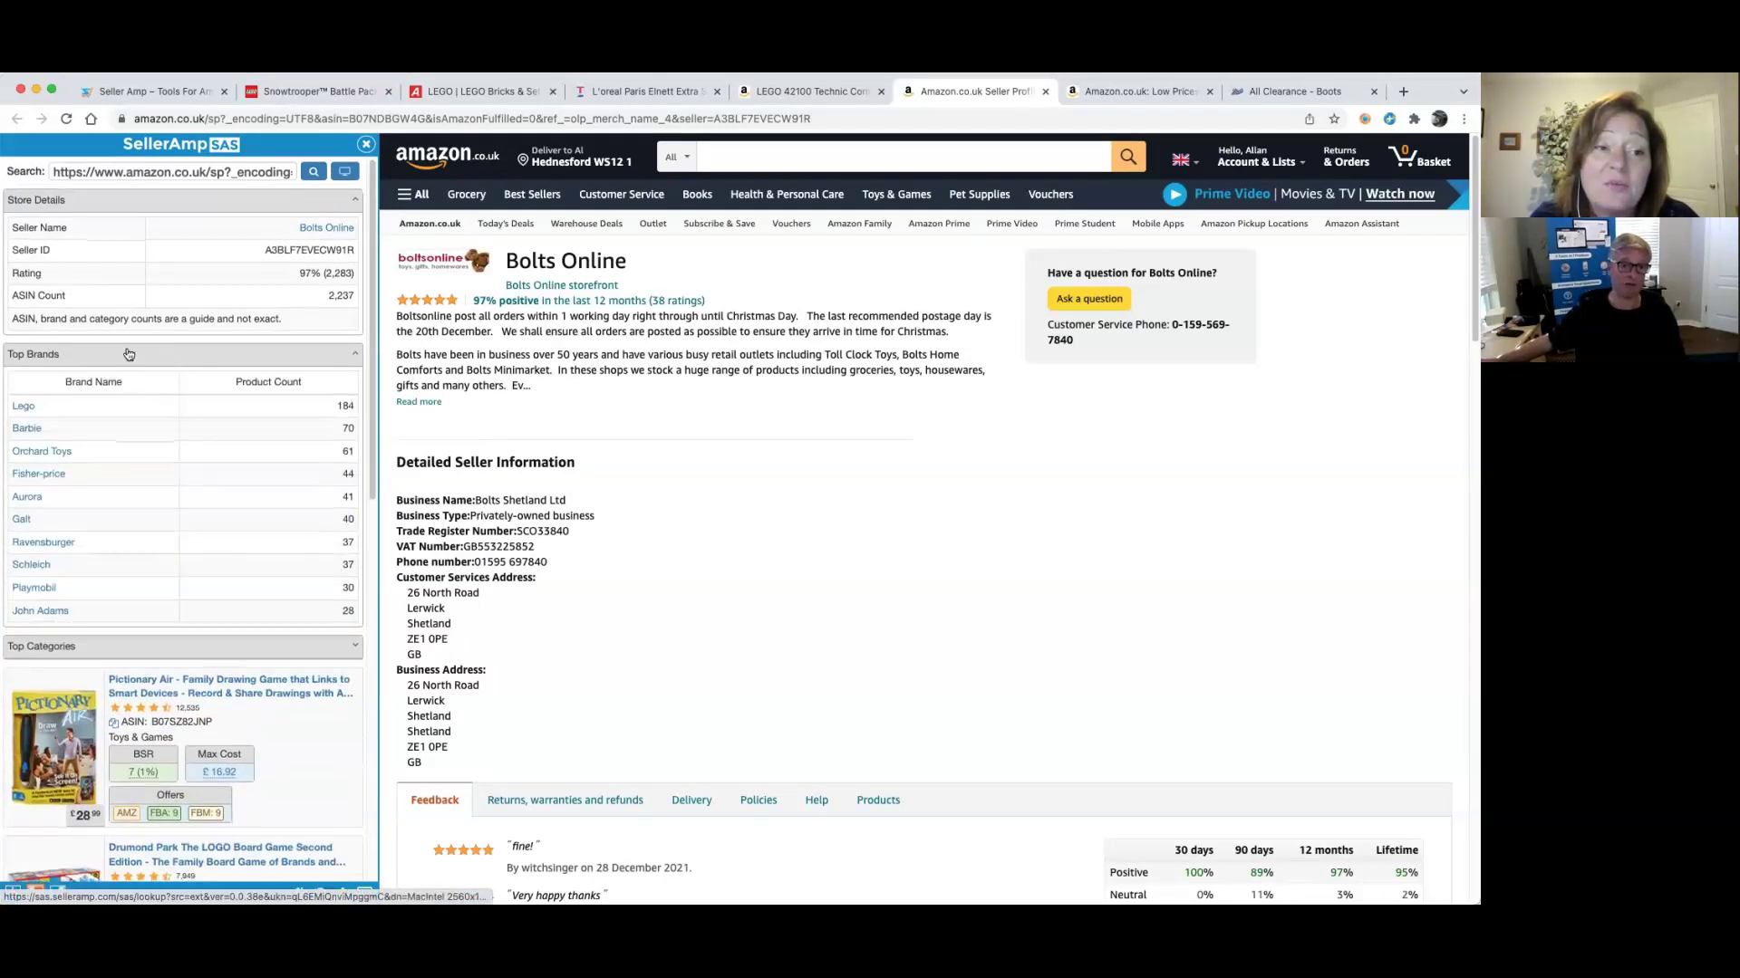
click(127, 356)
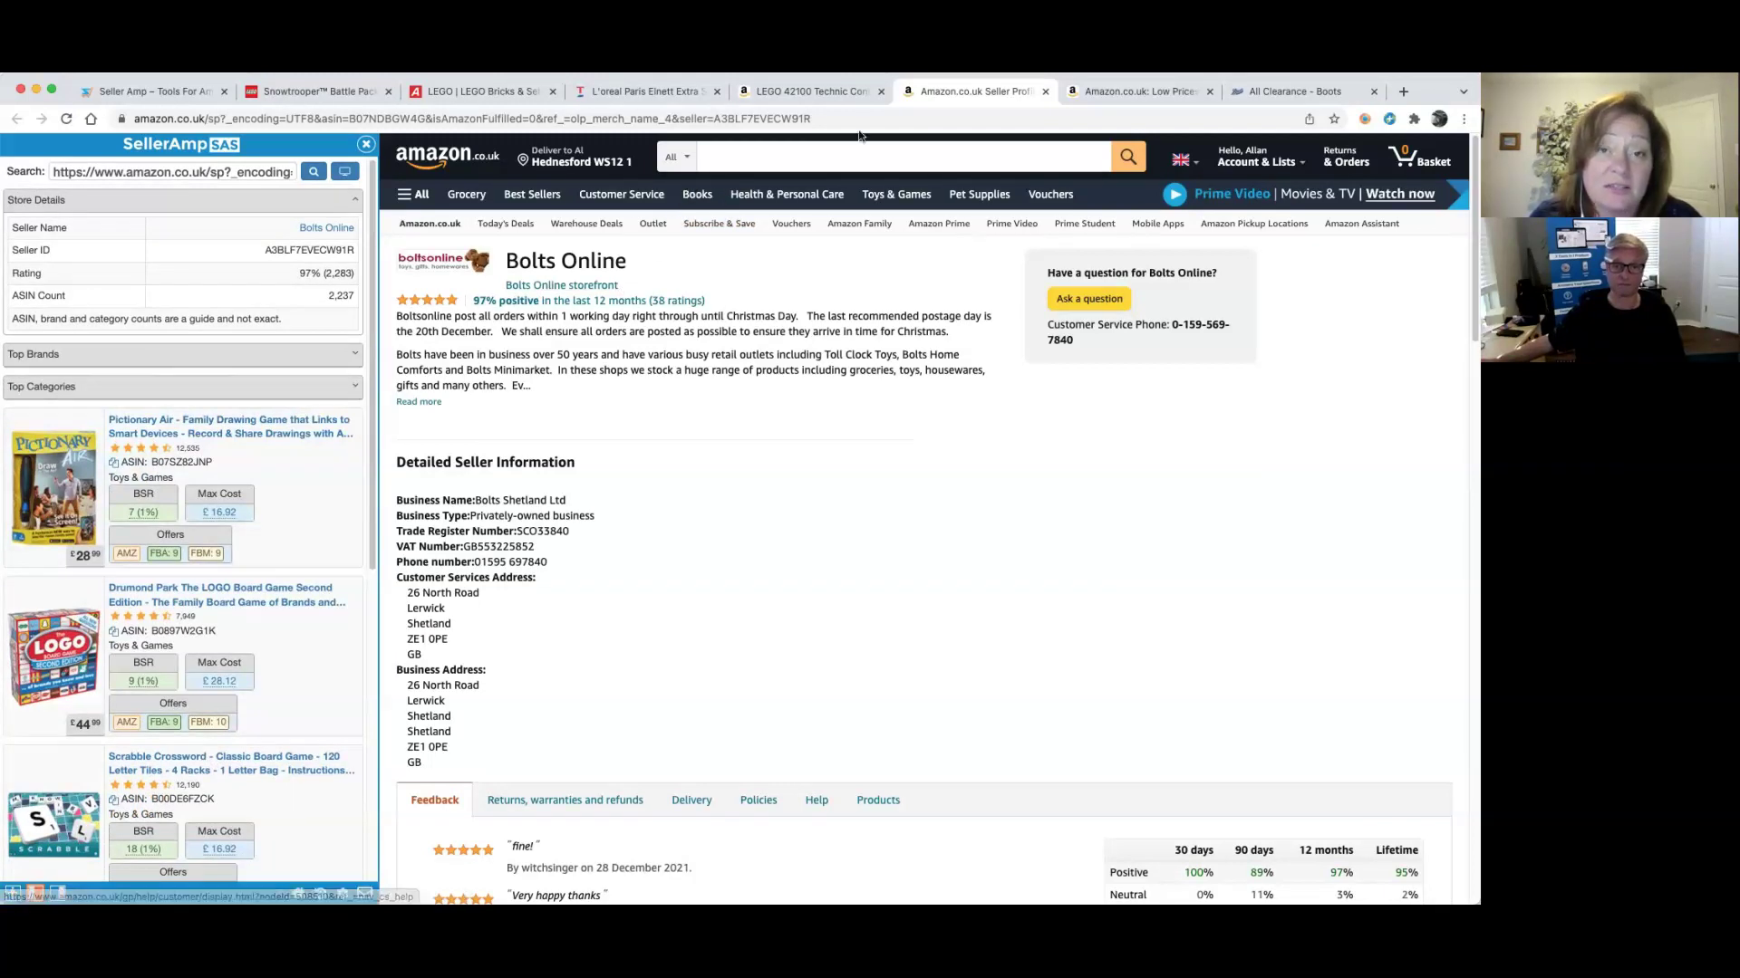
Search Amazon for 'playmobil'
click(727, 155)
text(pl)
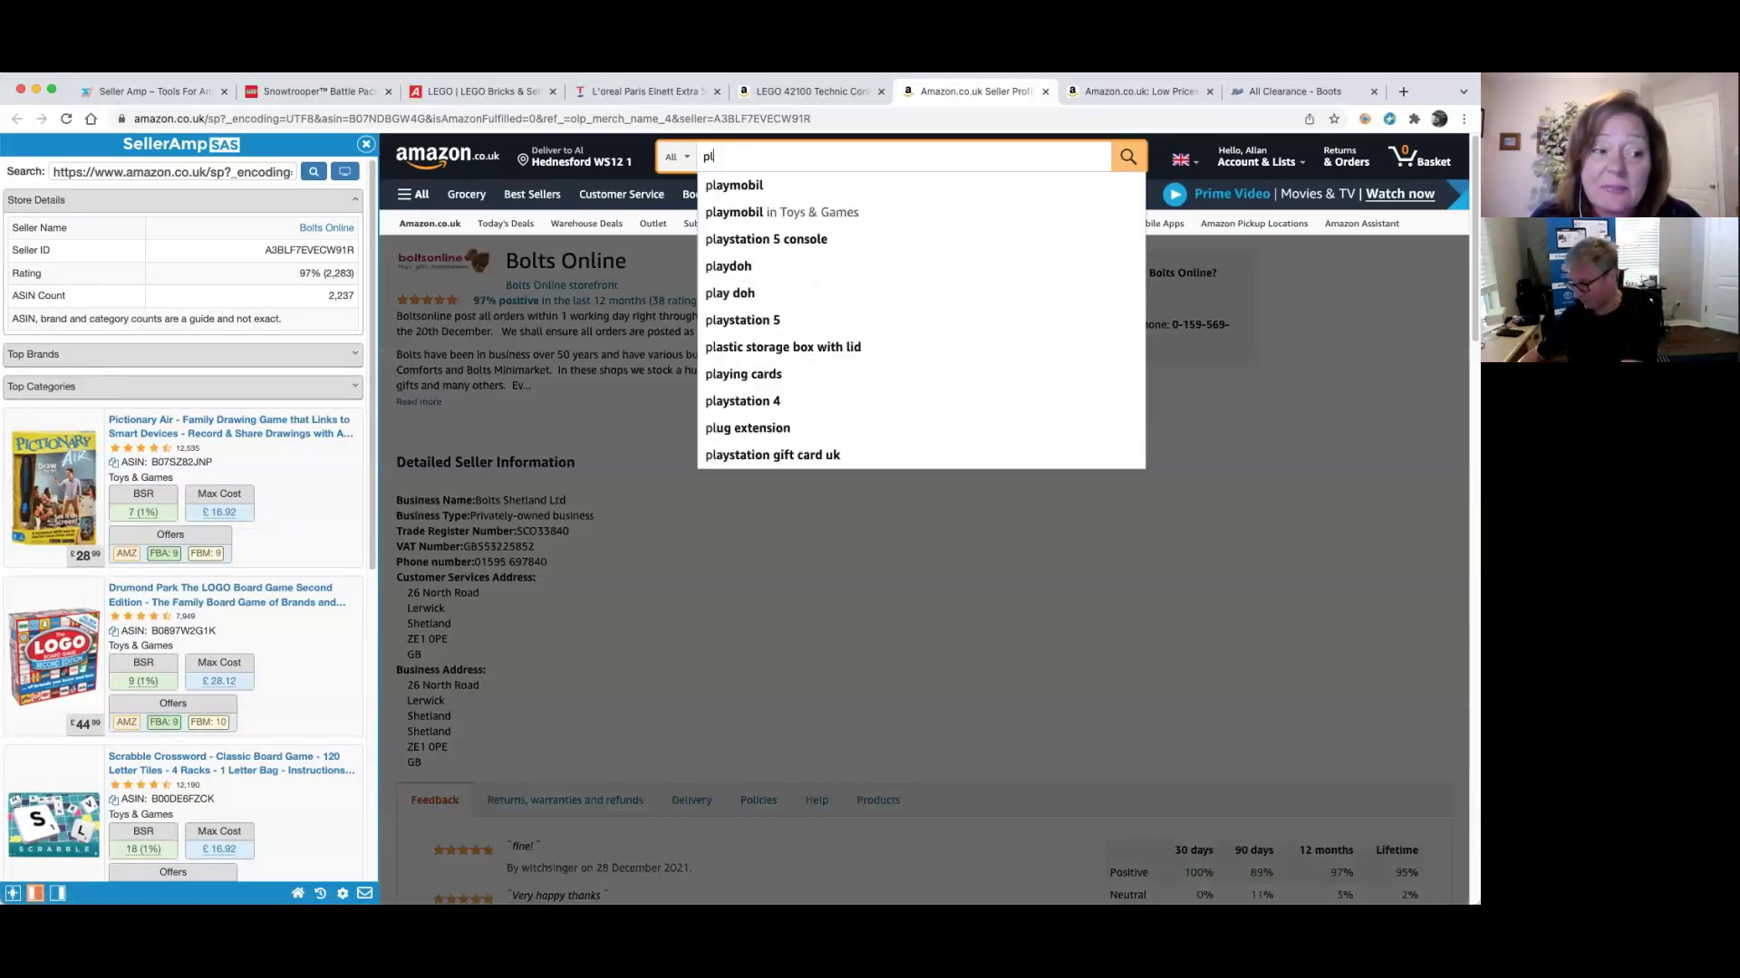
key(Down)
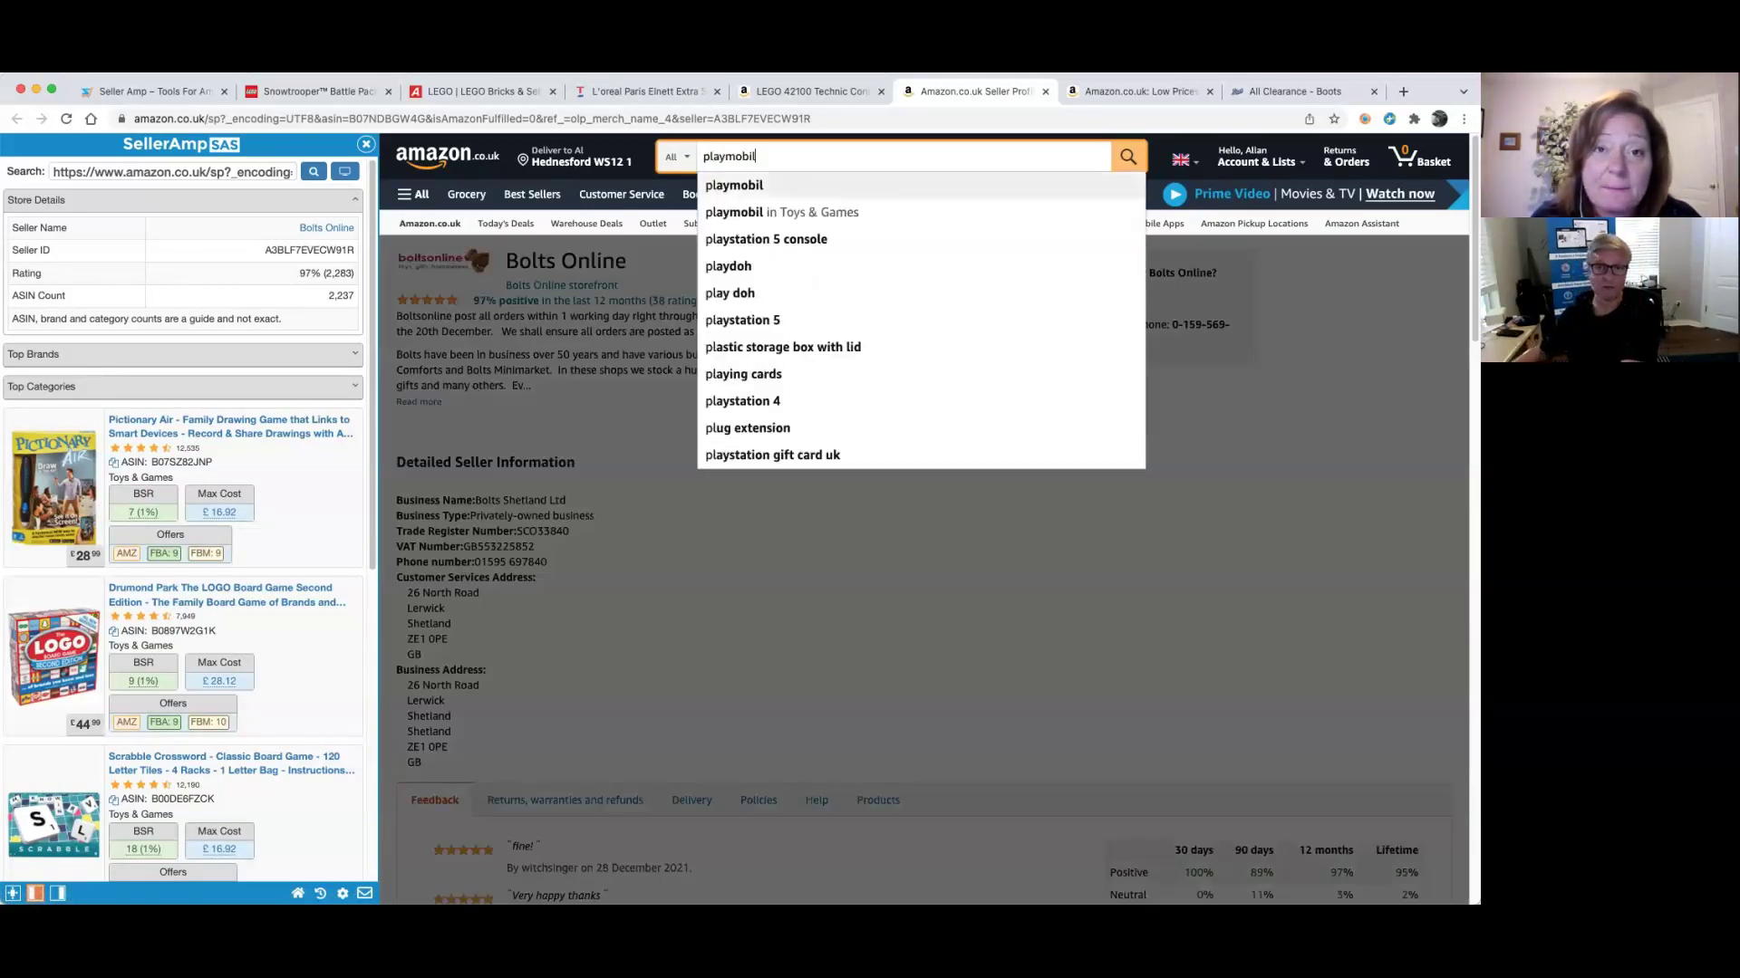
key(Return)
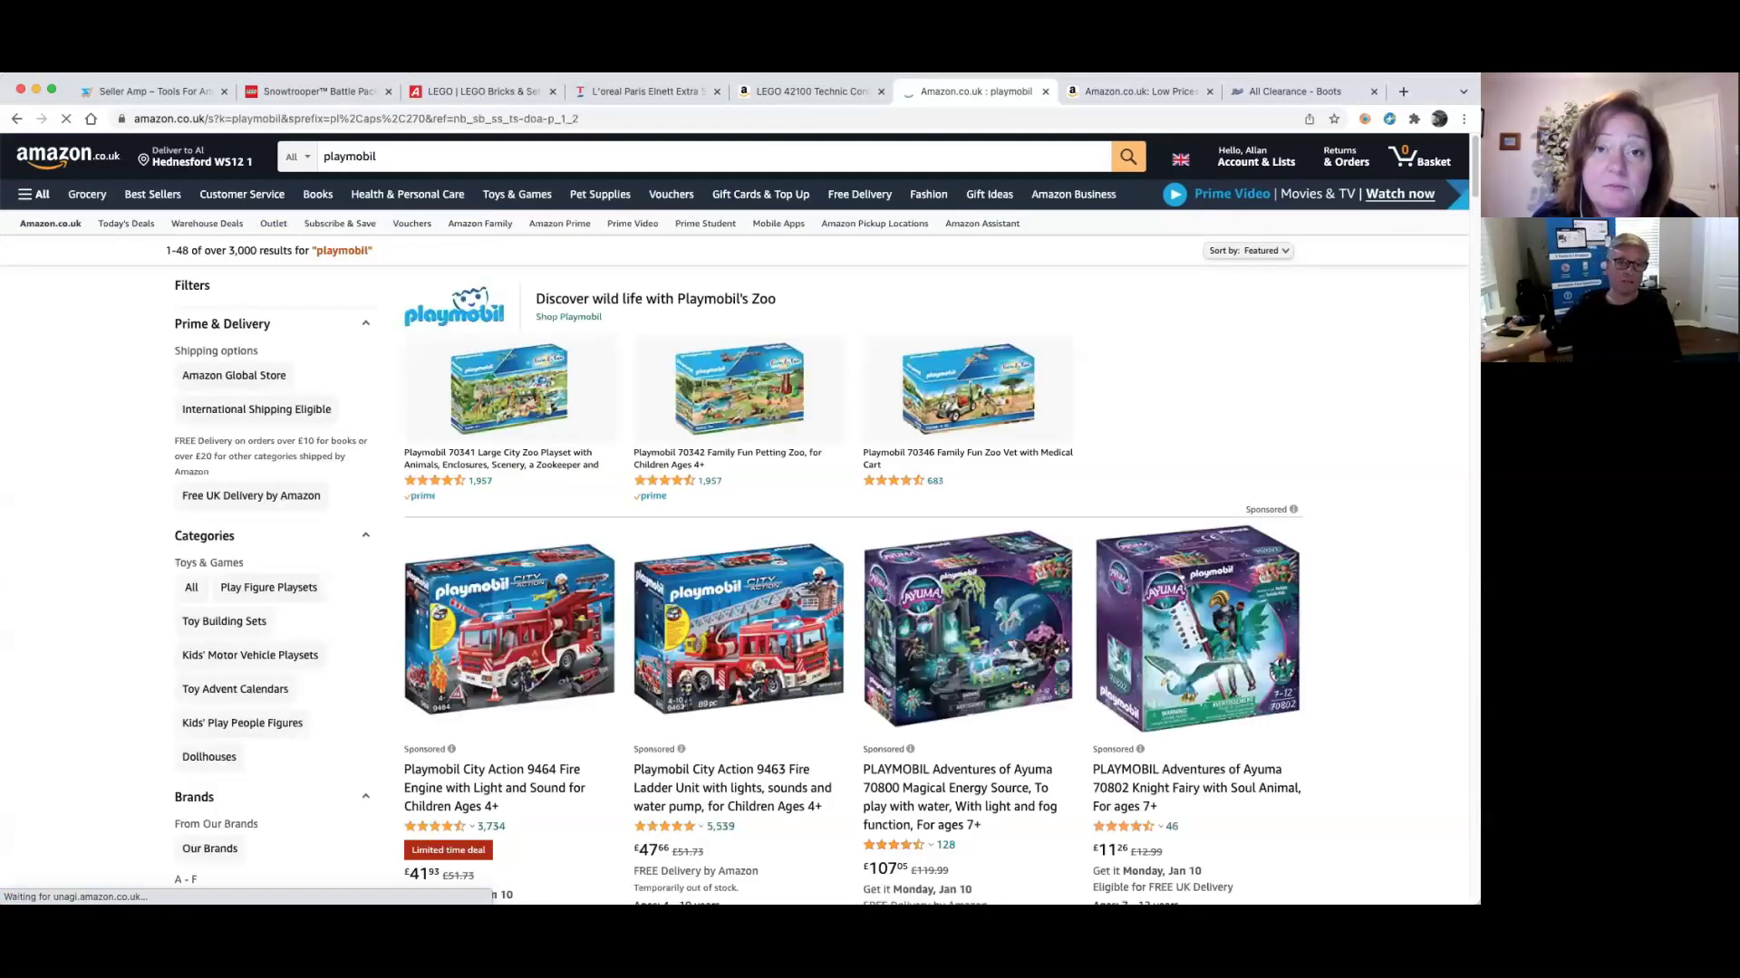
Run SAS Smart Search on the playmobil results to list their BSR and Max Cost
right_click(60, 324)
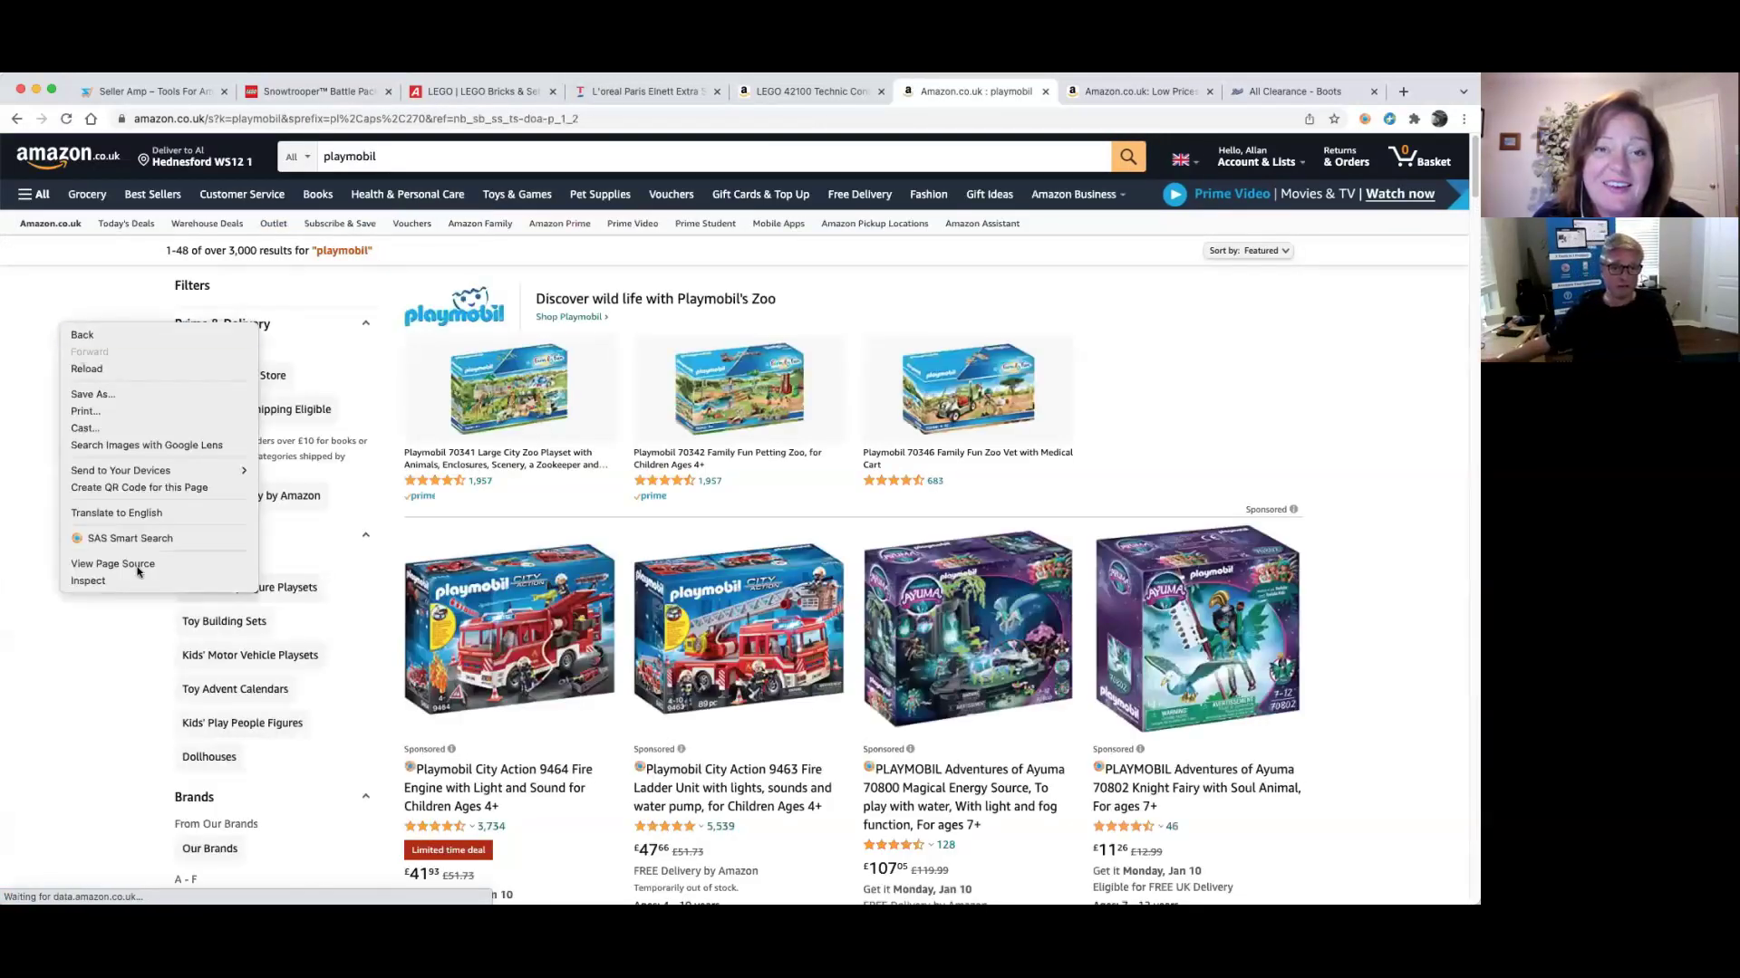
click(140, 541)
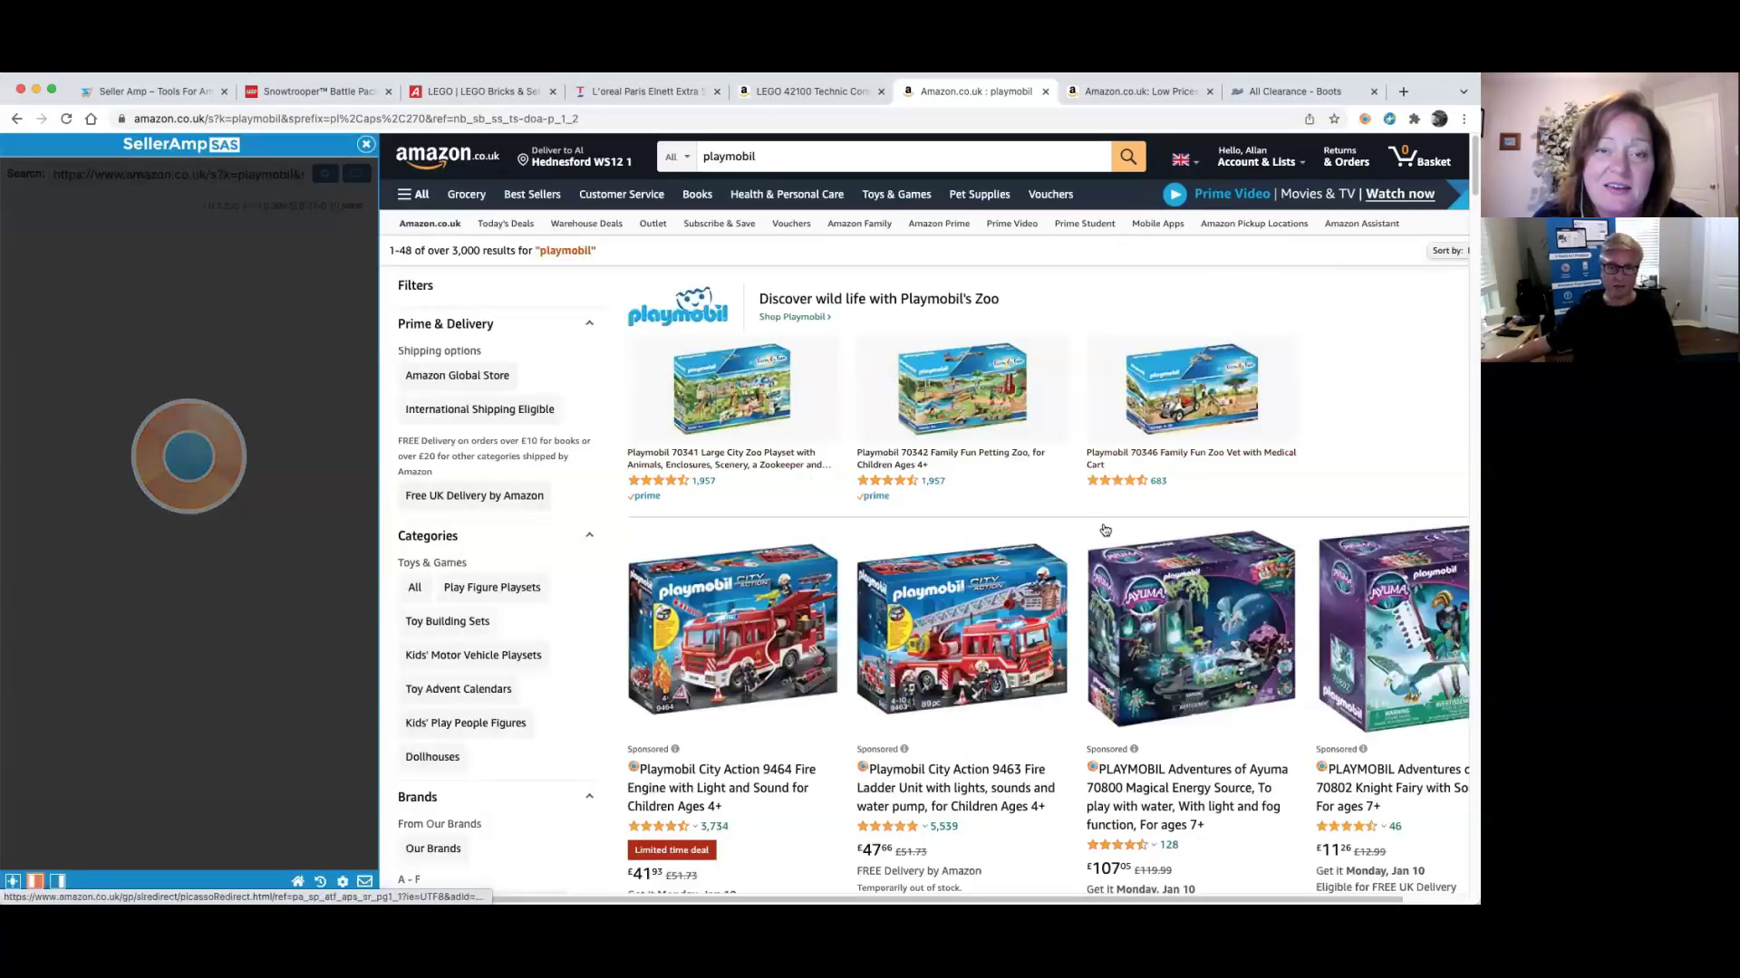
scroll(207, 358, down, 2)
scroll(702, 494, down, 2)
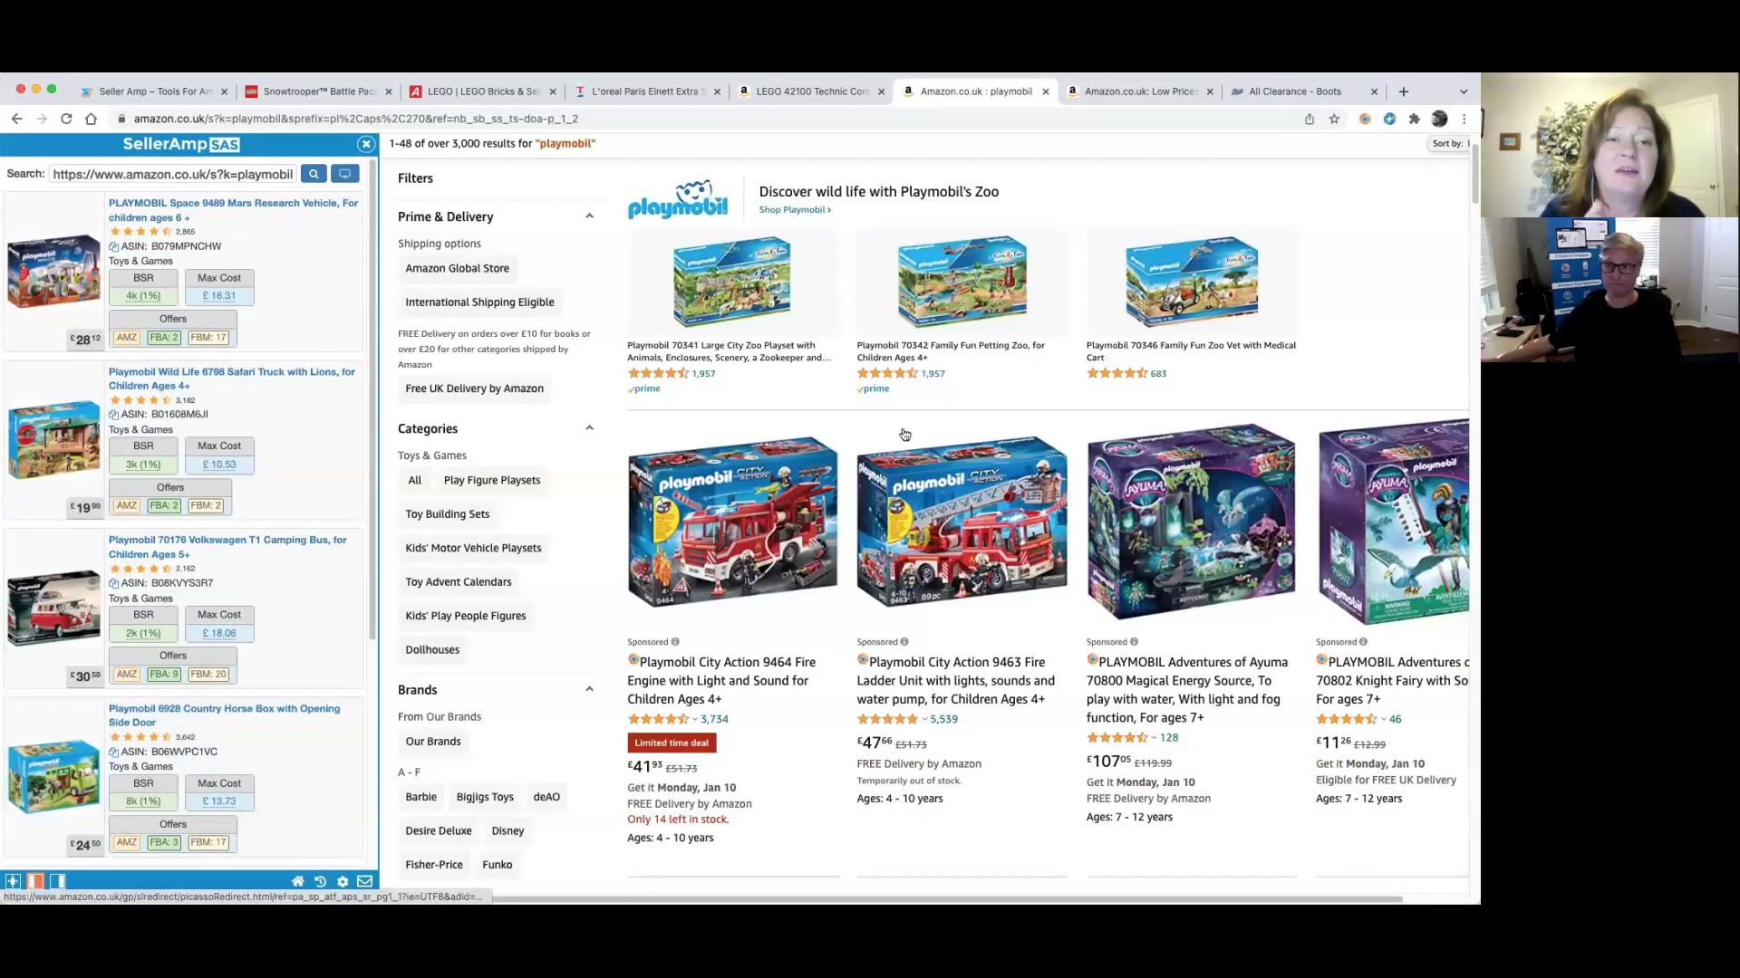
scroll(818, 392, up, 2)
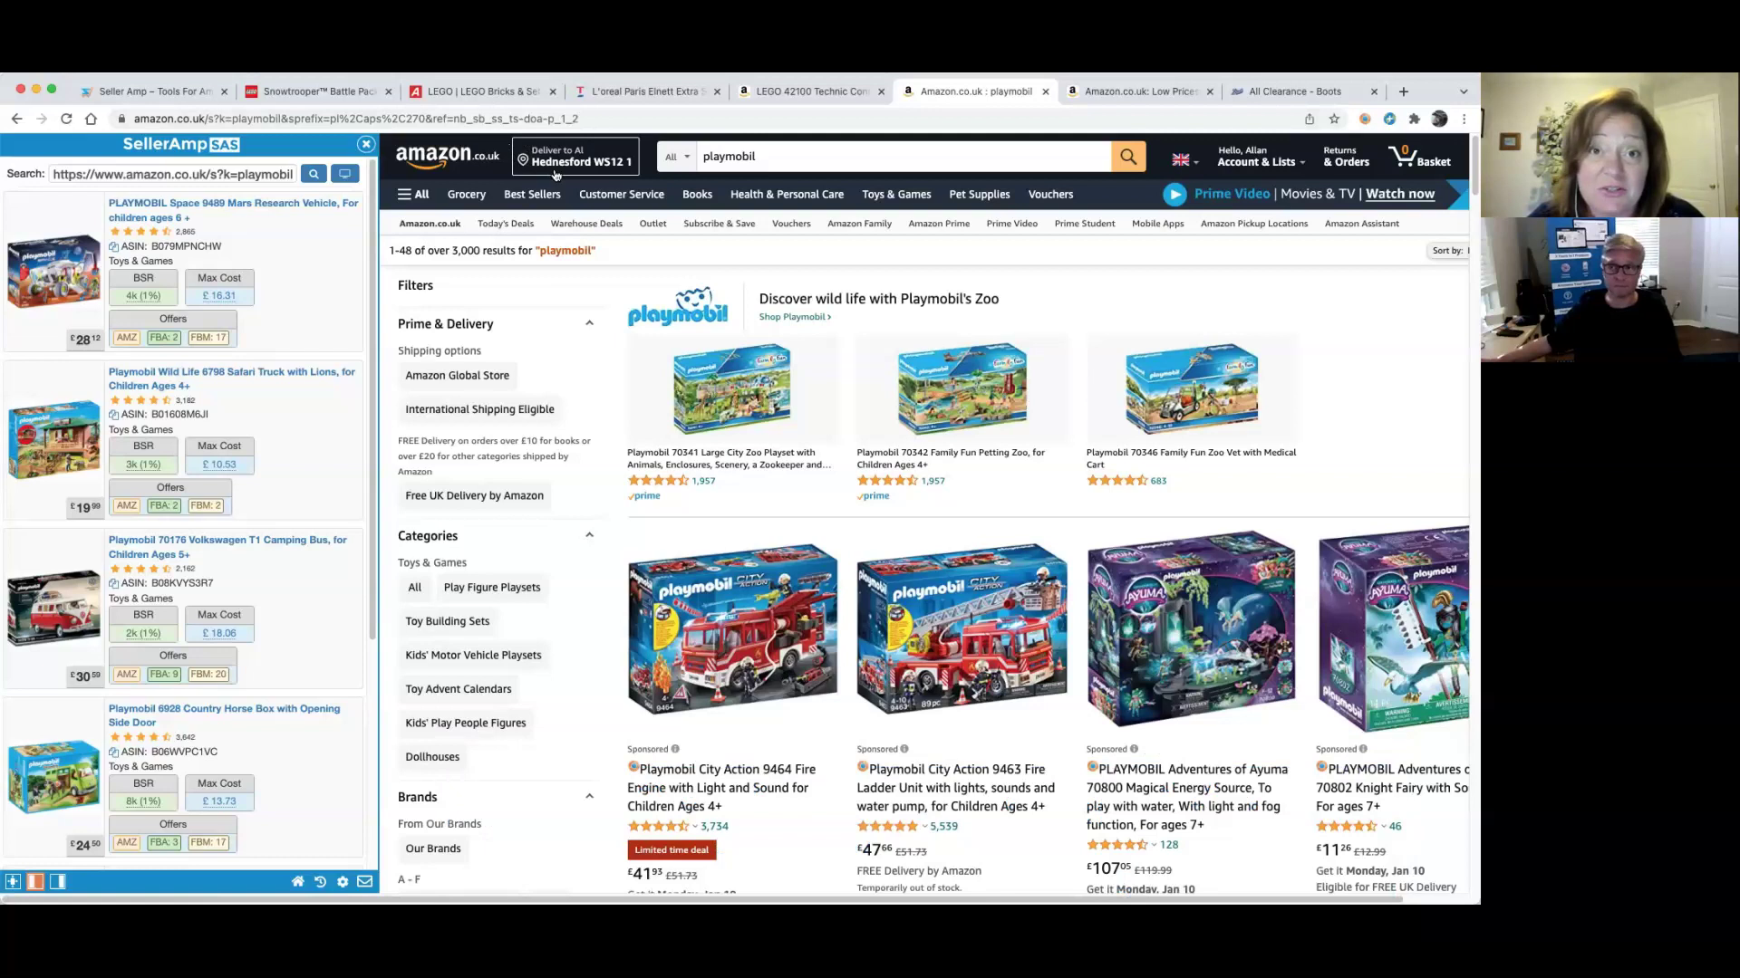
On Argos LEGO, open the Super Mario Adventures Starter Course 71360 (£50.00) page
click(481, 93)
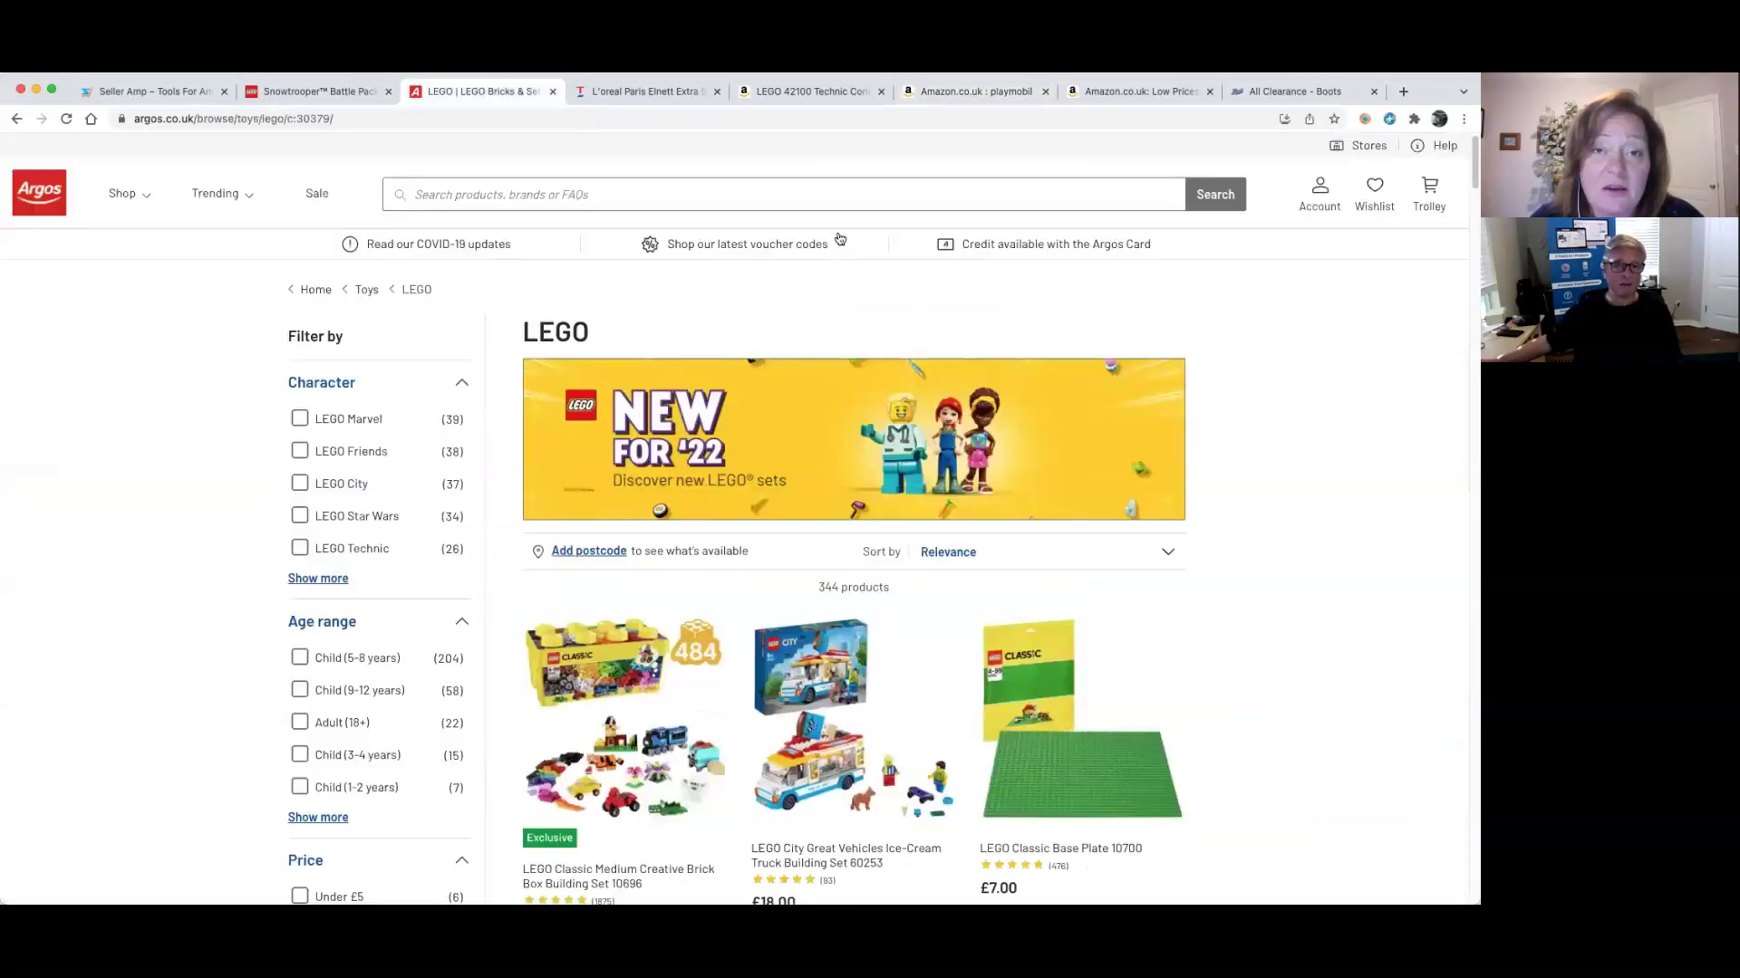
scroll(849, 492, down, 5)
scroll(789, 497, down, 4)
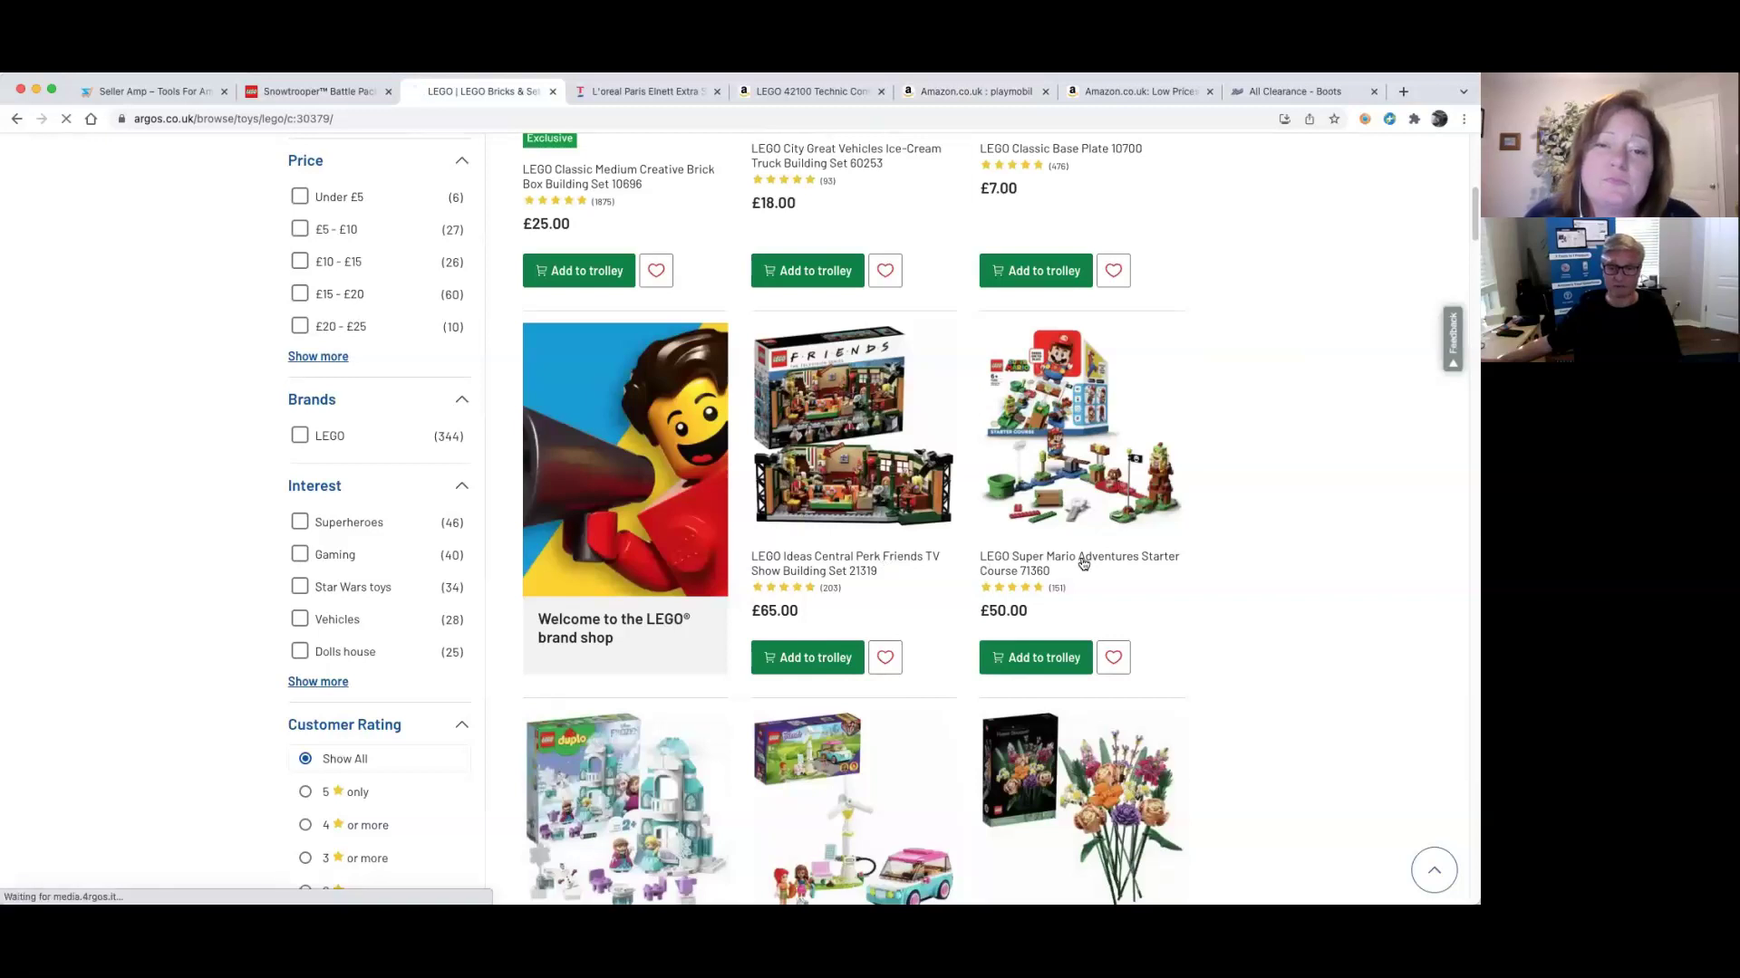
click(1074, 556)
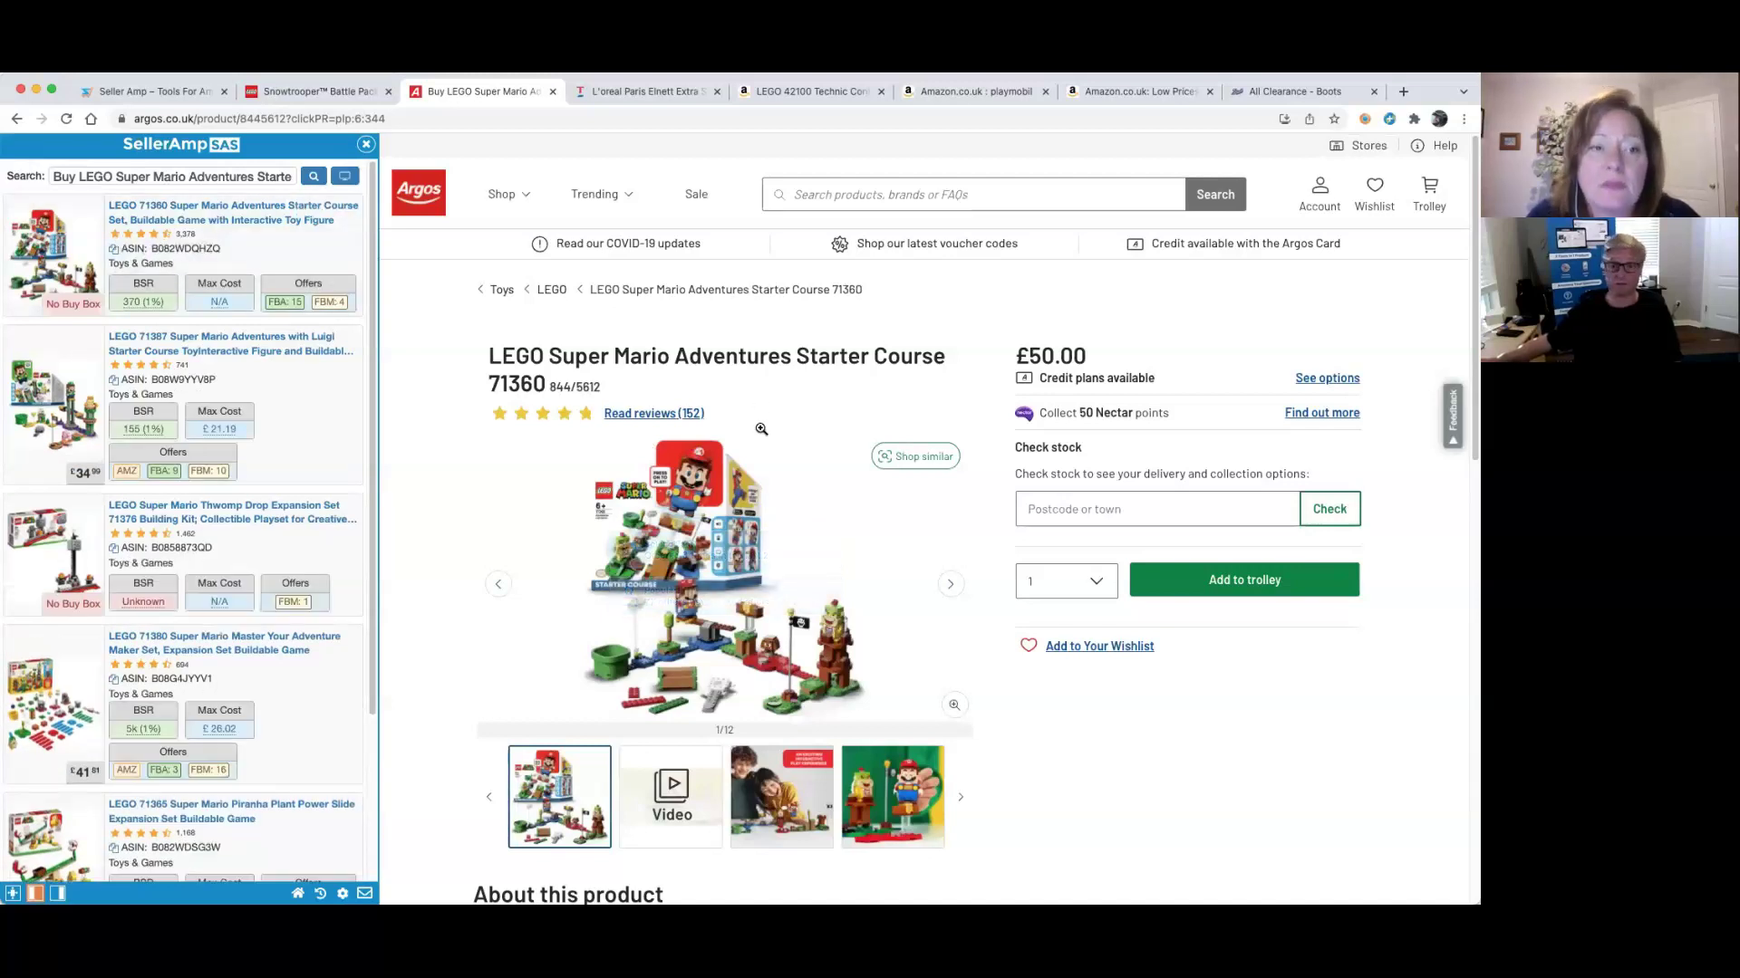
scroll(759, 429, down, 5)
scroll(758, 432, up, 5)
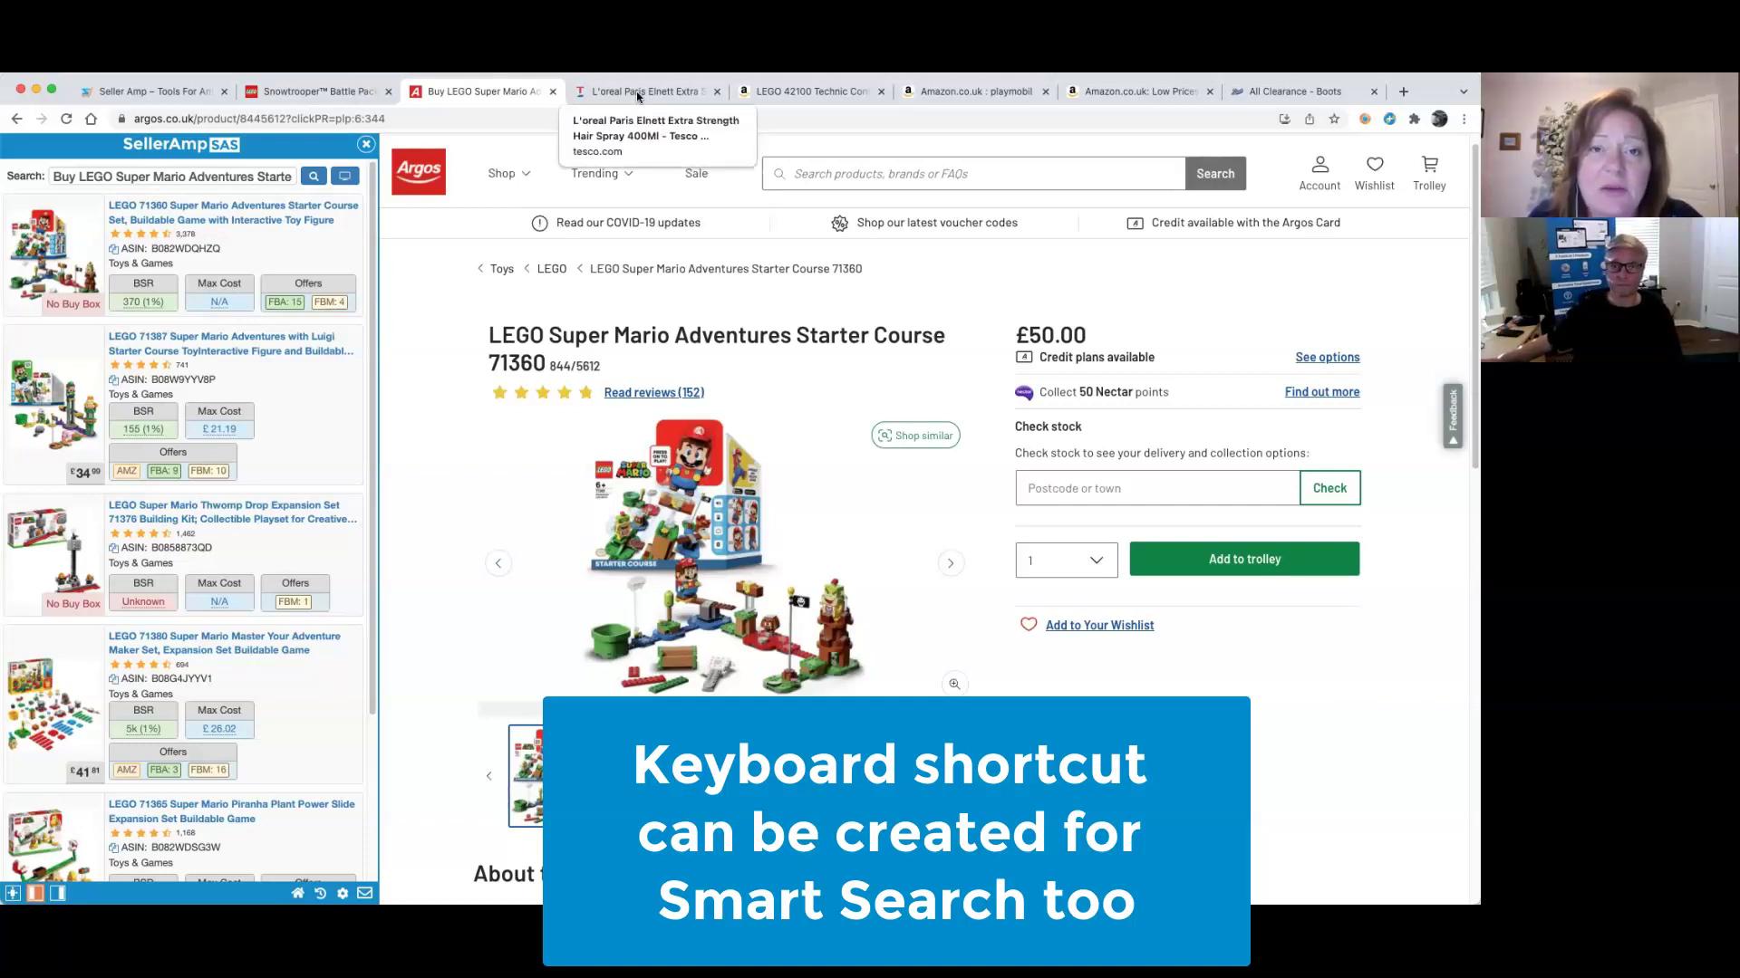
Go through Tesco's Health & Beauty and Special Offers to Hellmann's Vegan Mayonnaise 270G
click(639, 94)
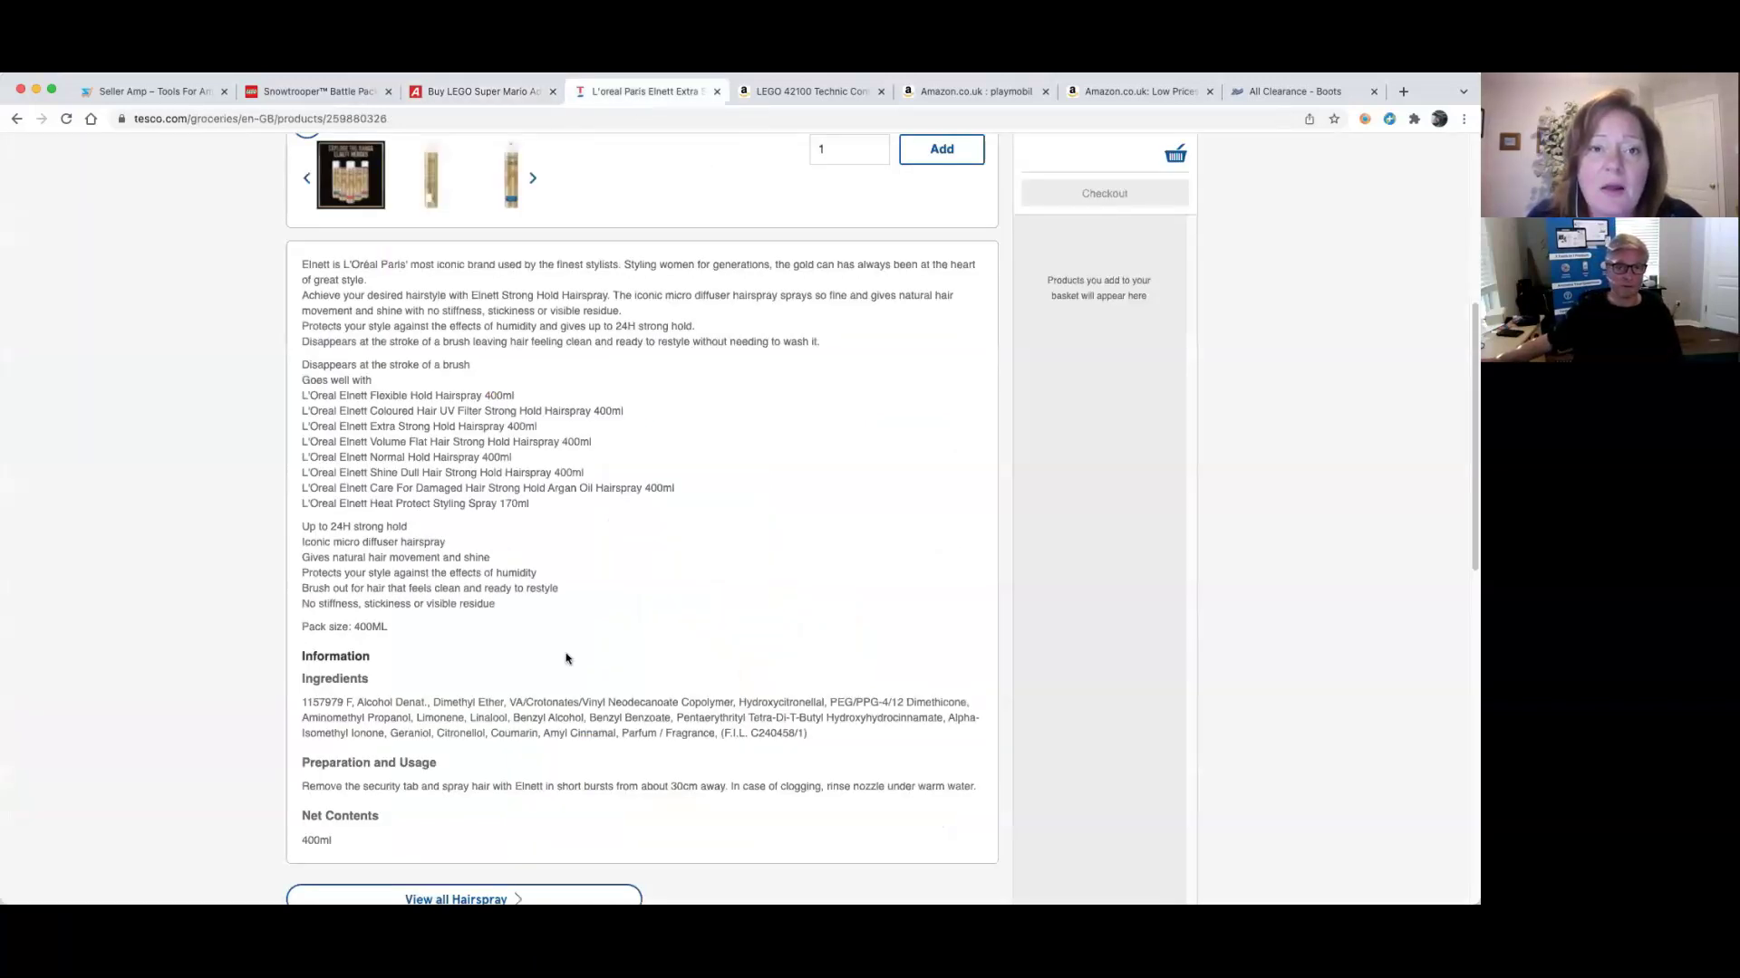
scroll(566, 659, up, 5)
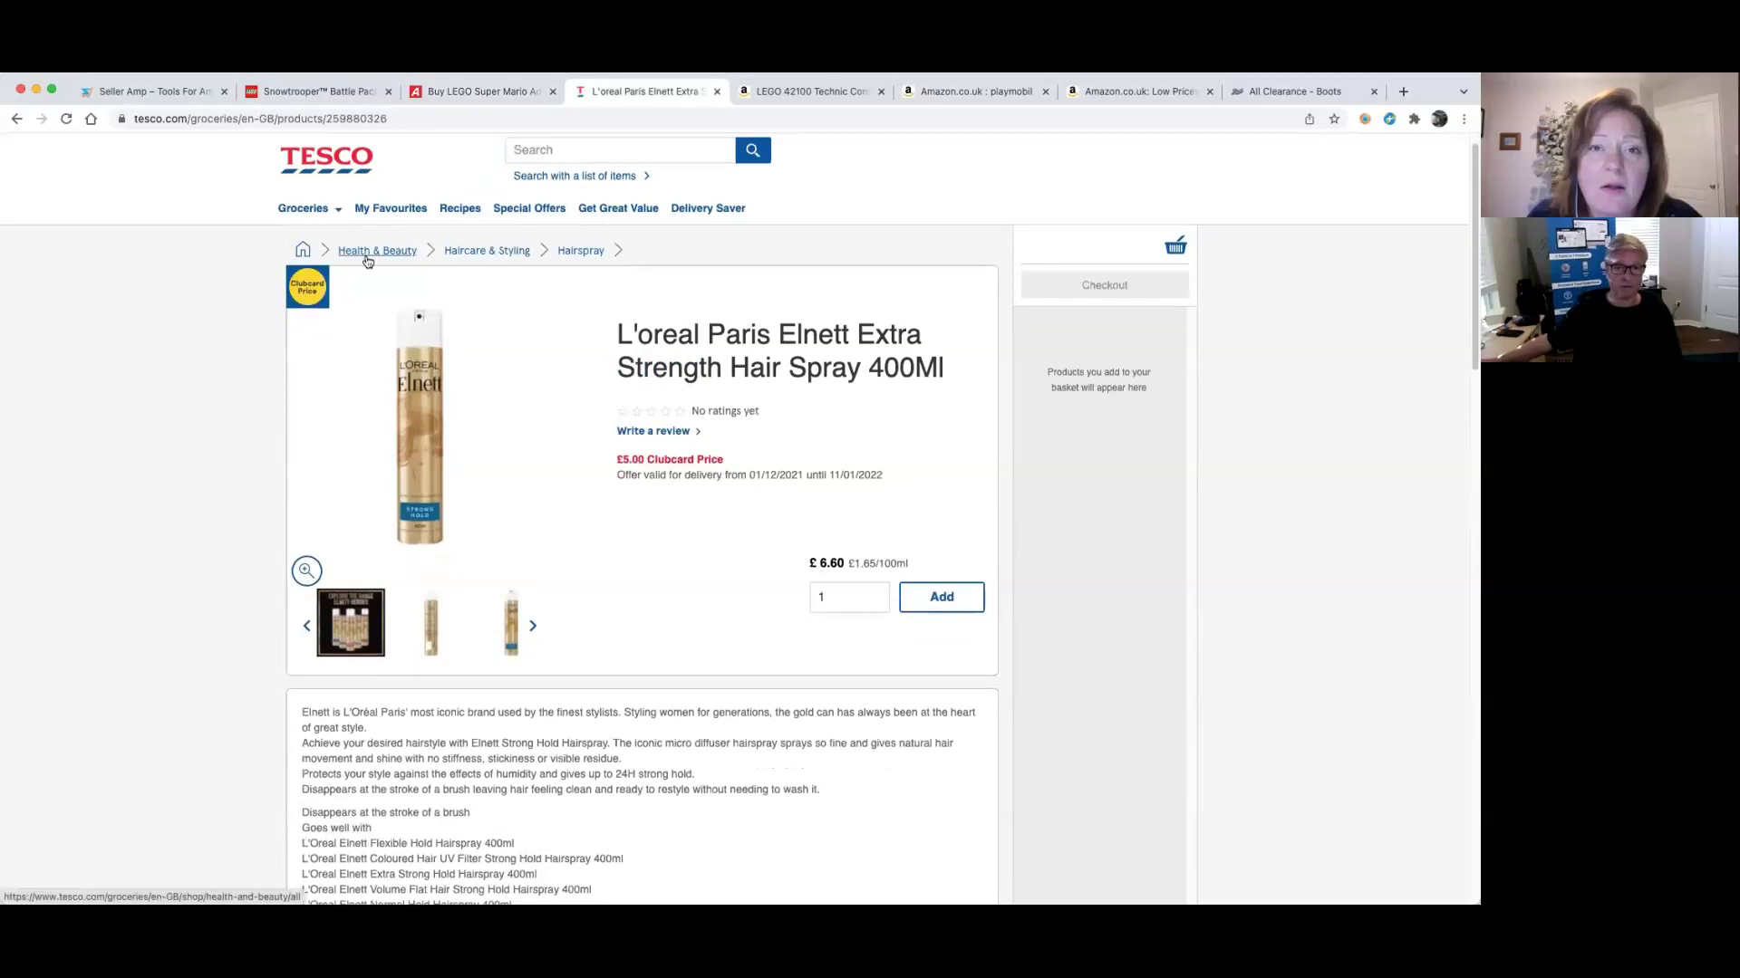
click(367, 262)
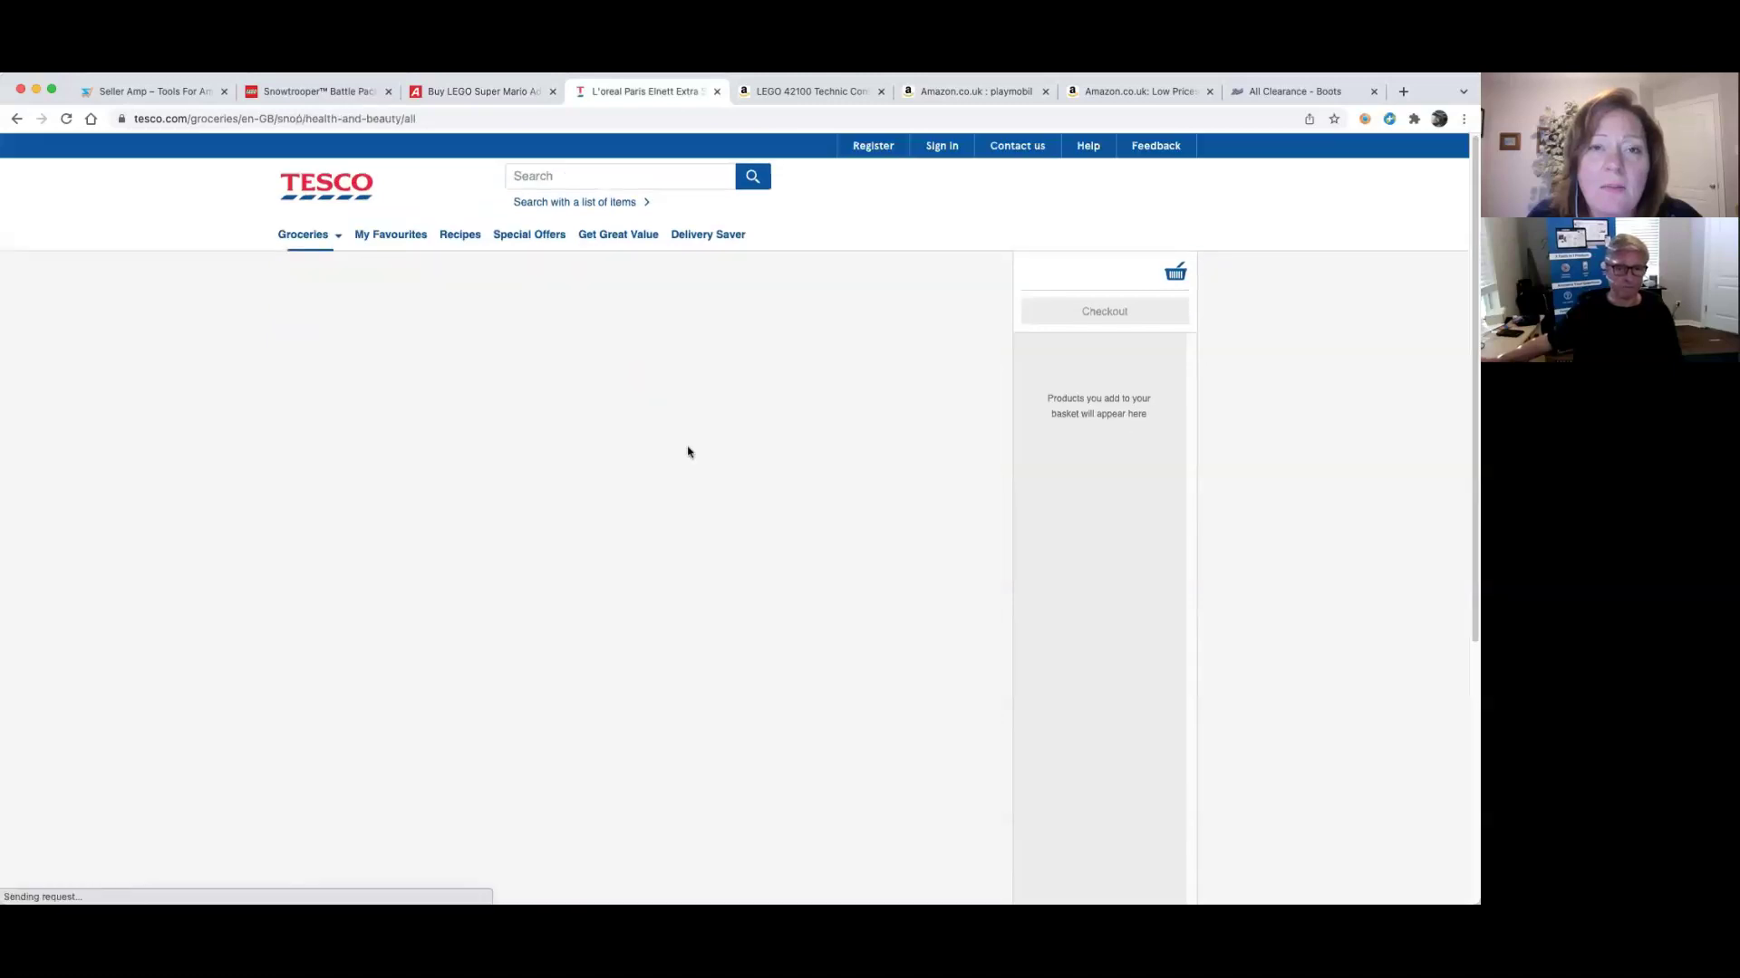
click(543, 241)
scroll(354, 631, down, 1)
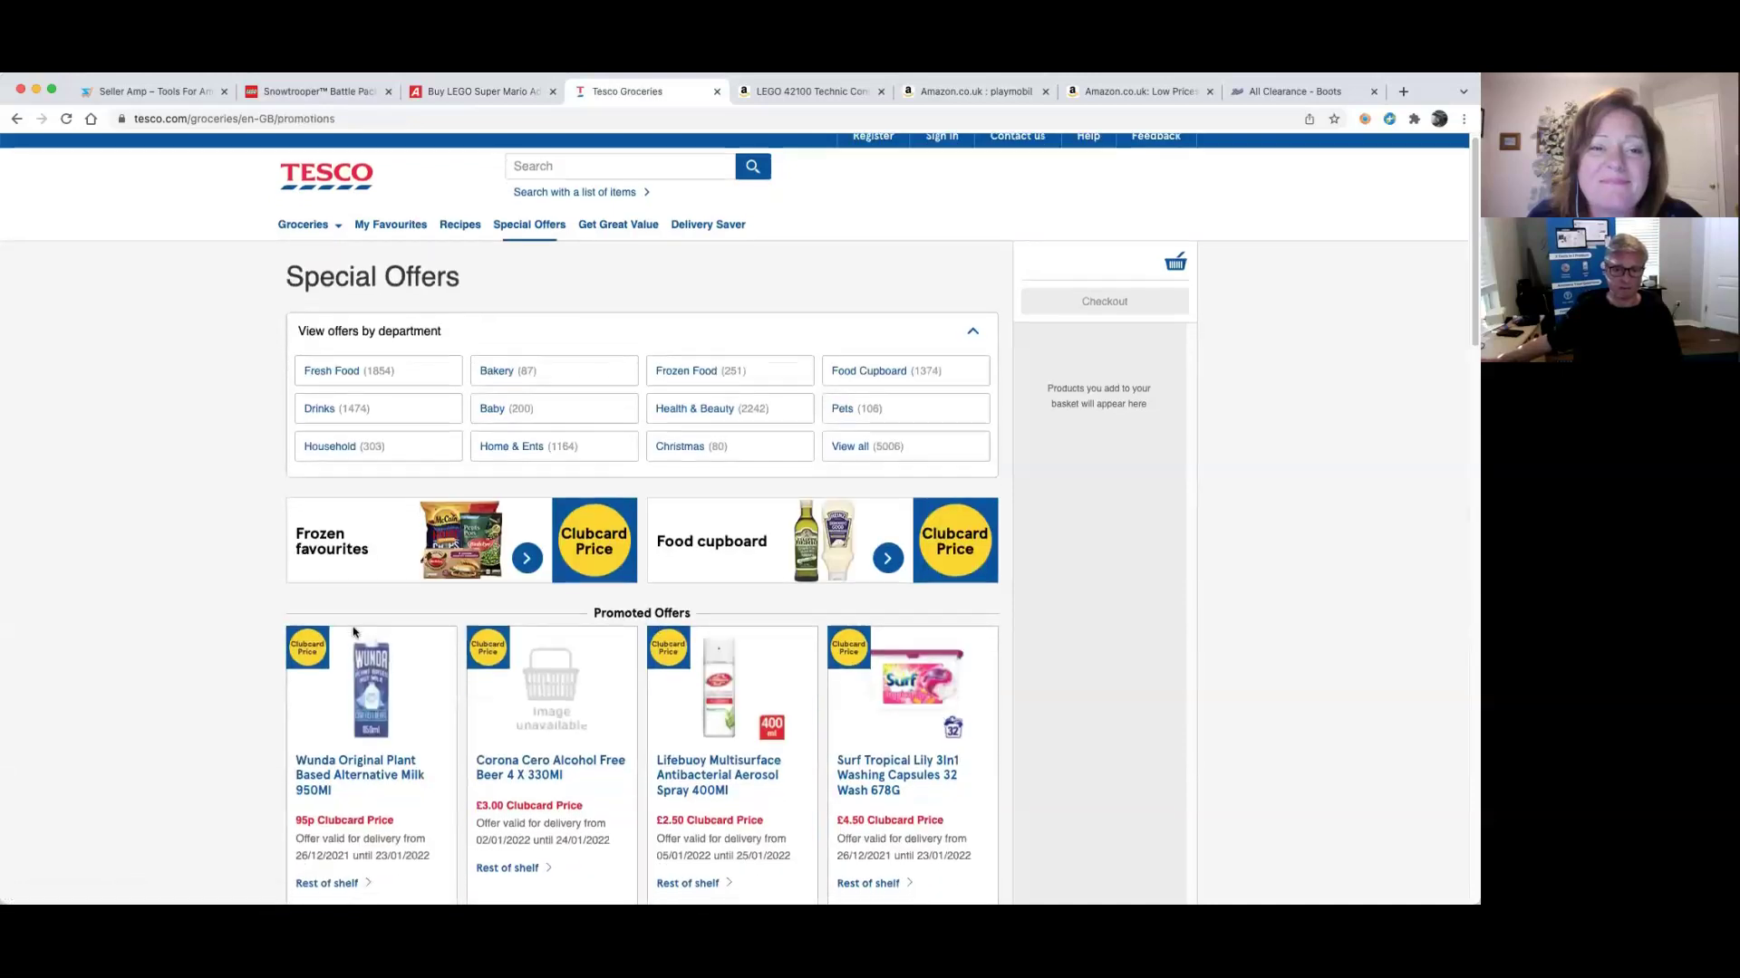
scroll(353, 632, down, 6)
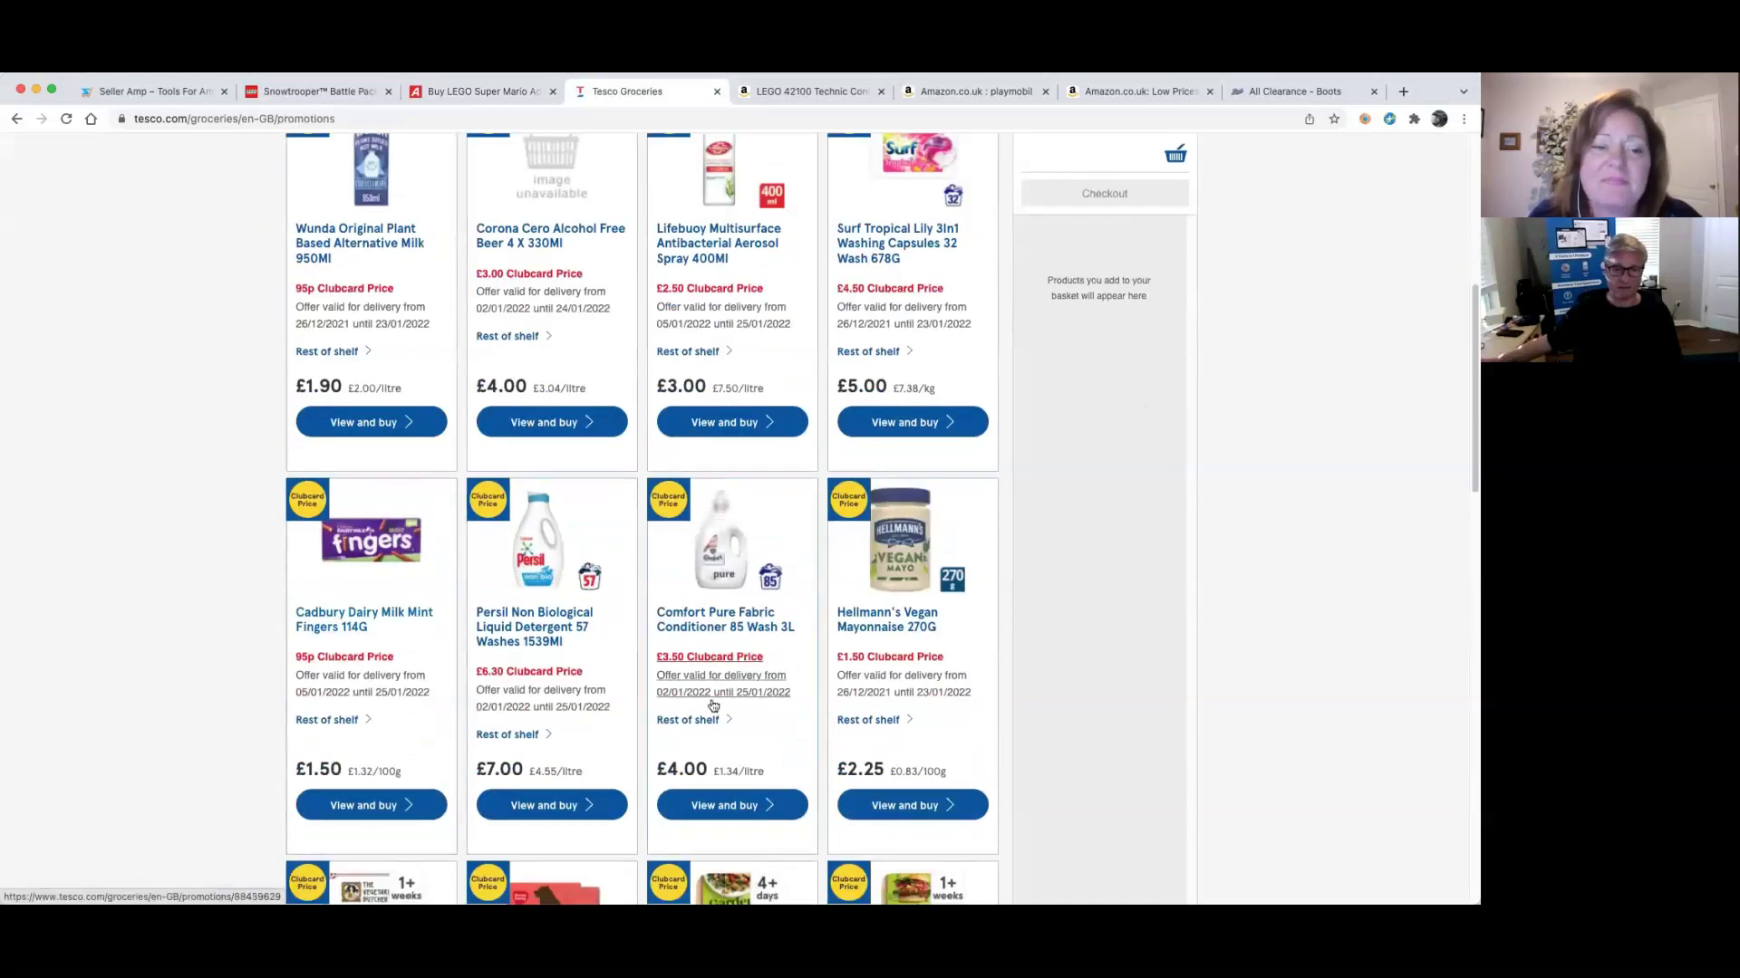
scroll(713, 706, up, 1)
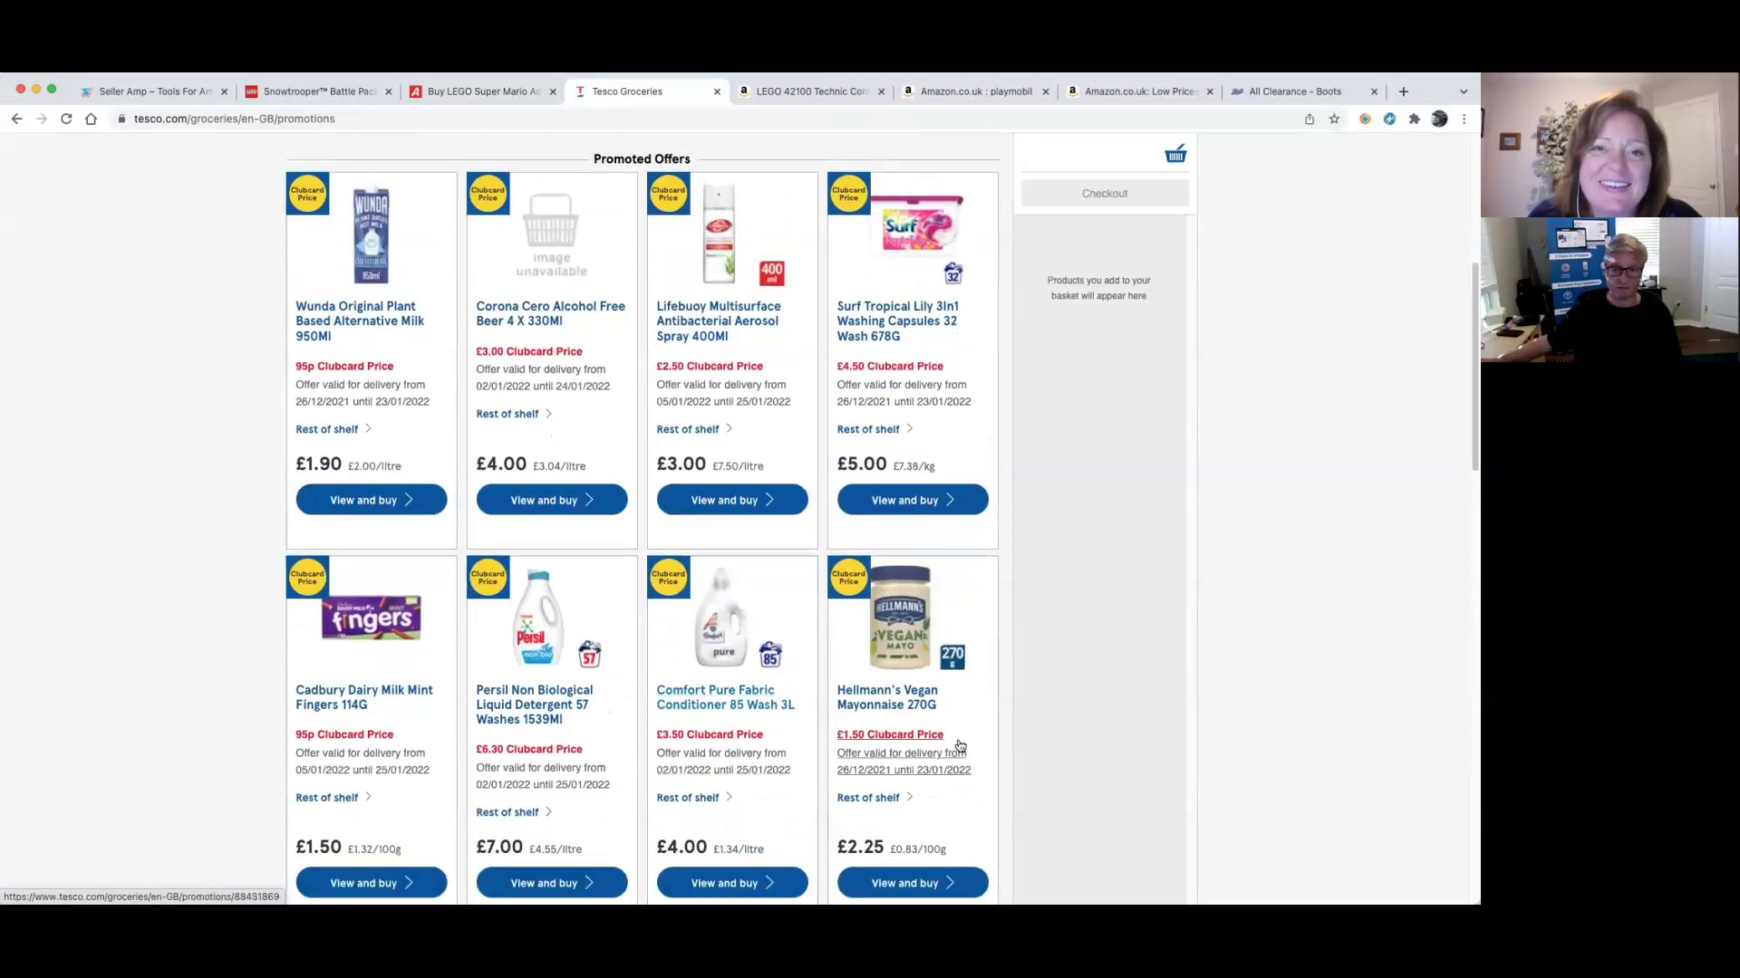
click(879, 703)
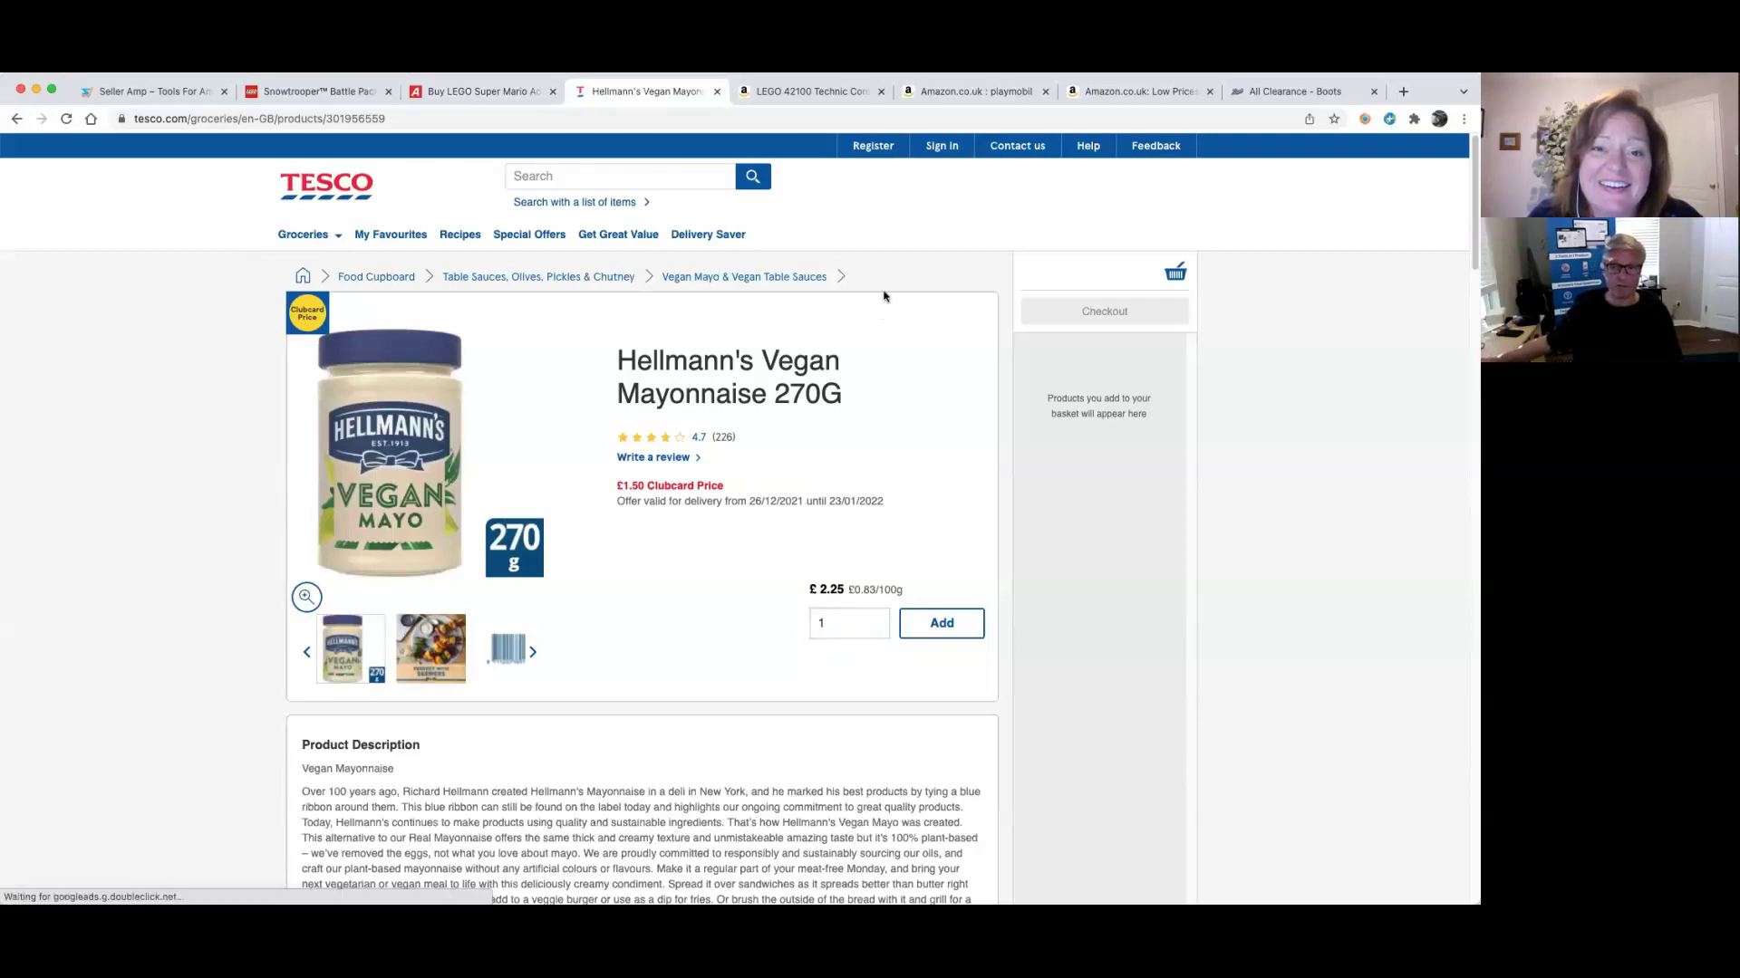
Open the SAS sidebar to see Amazon matches for Hellmann's Vegan Mayonnaise 270G
click(1365, 119)
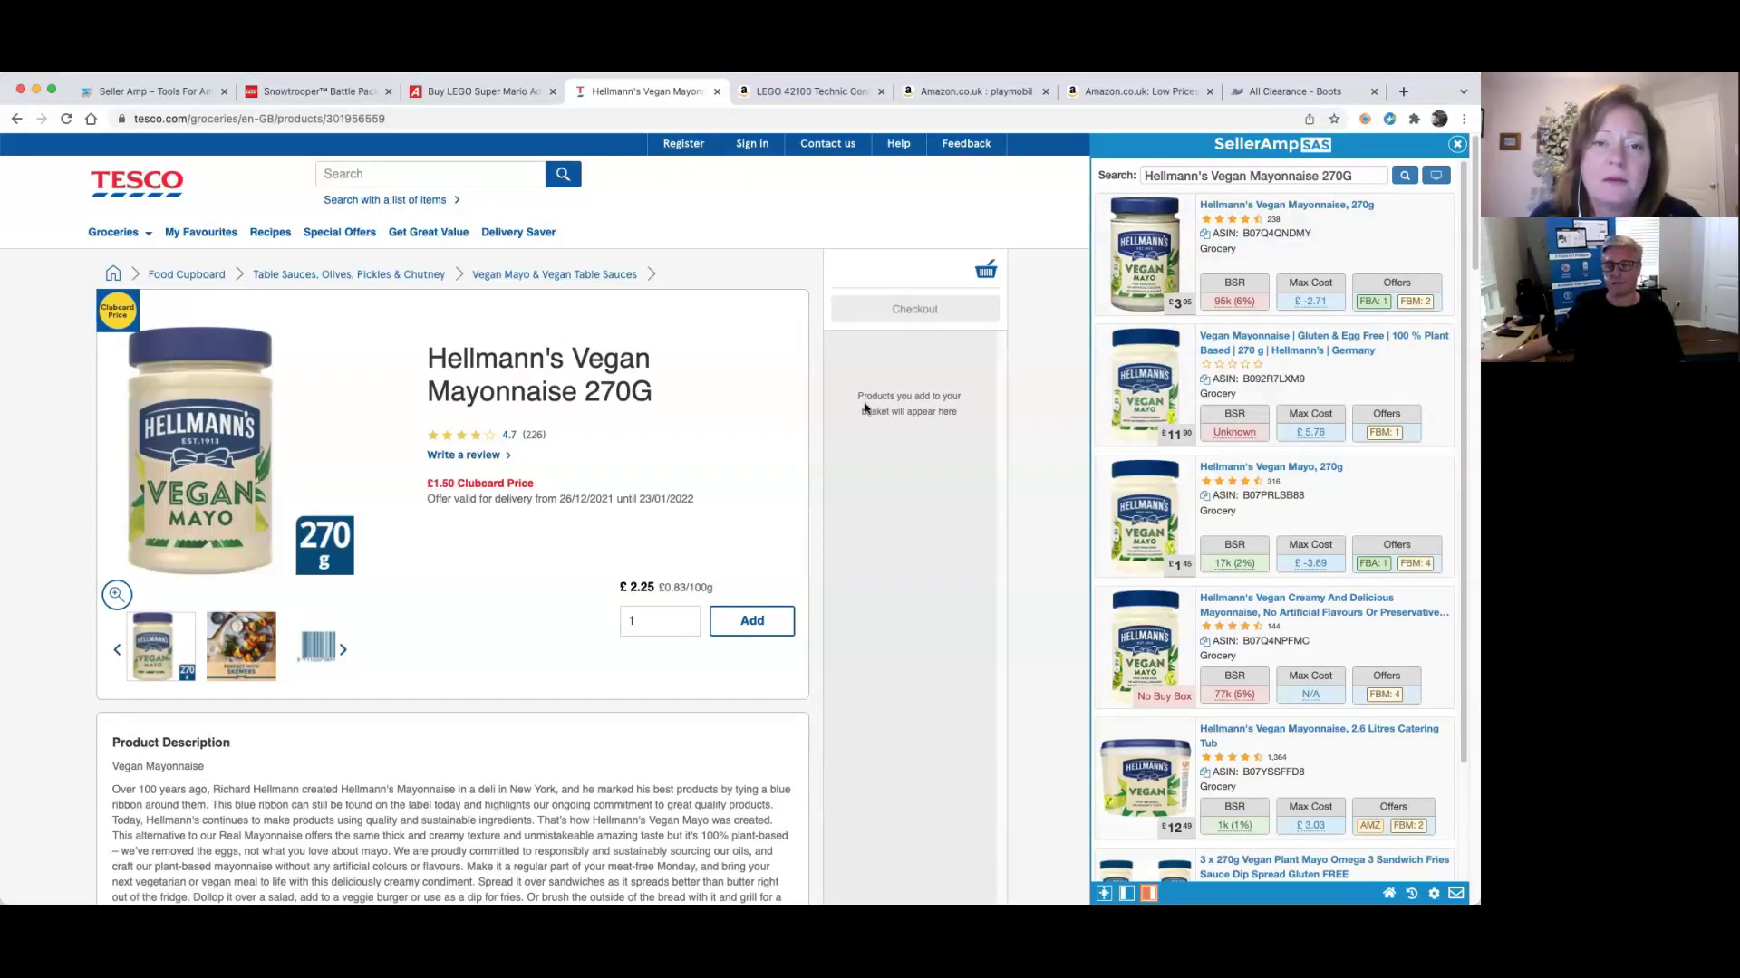
Search LEGO for 'millenium', showing 8 results including Millennium Falcon sets
click(457, 172)
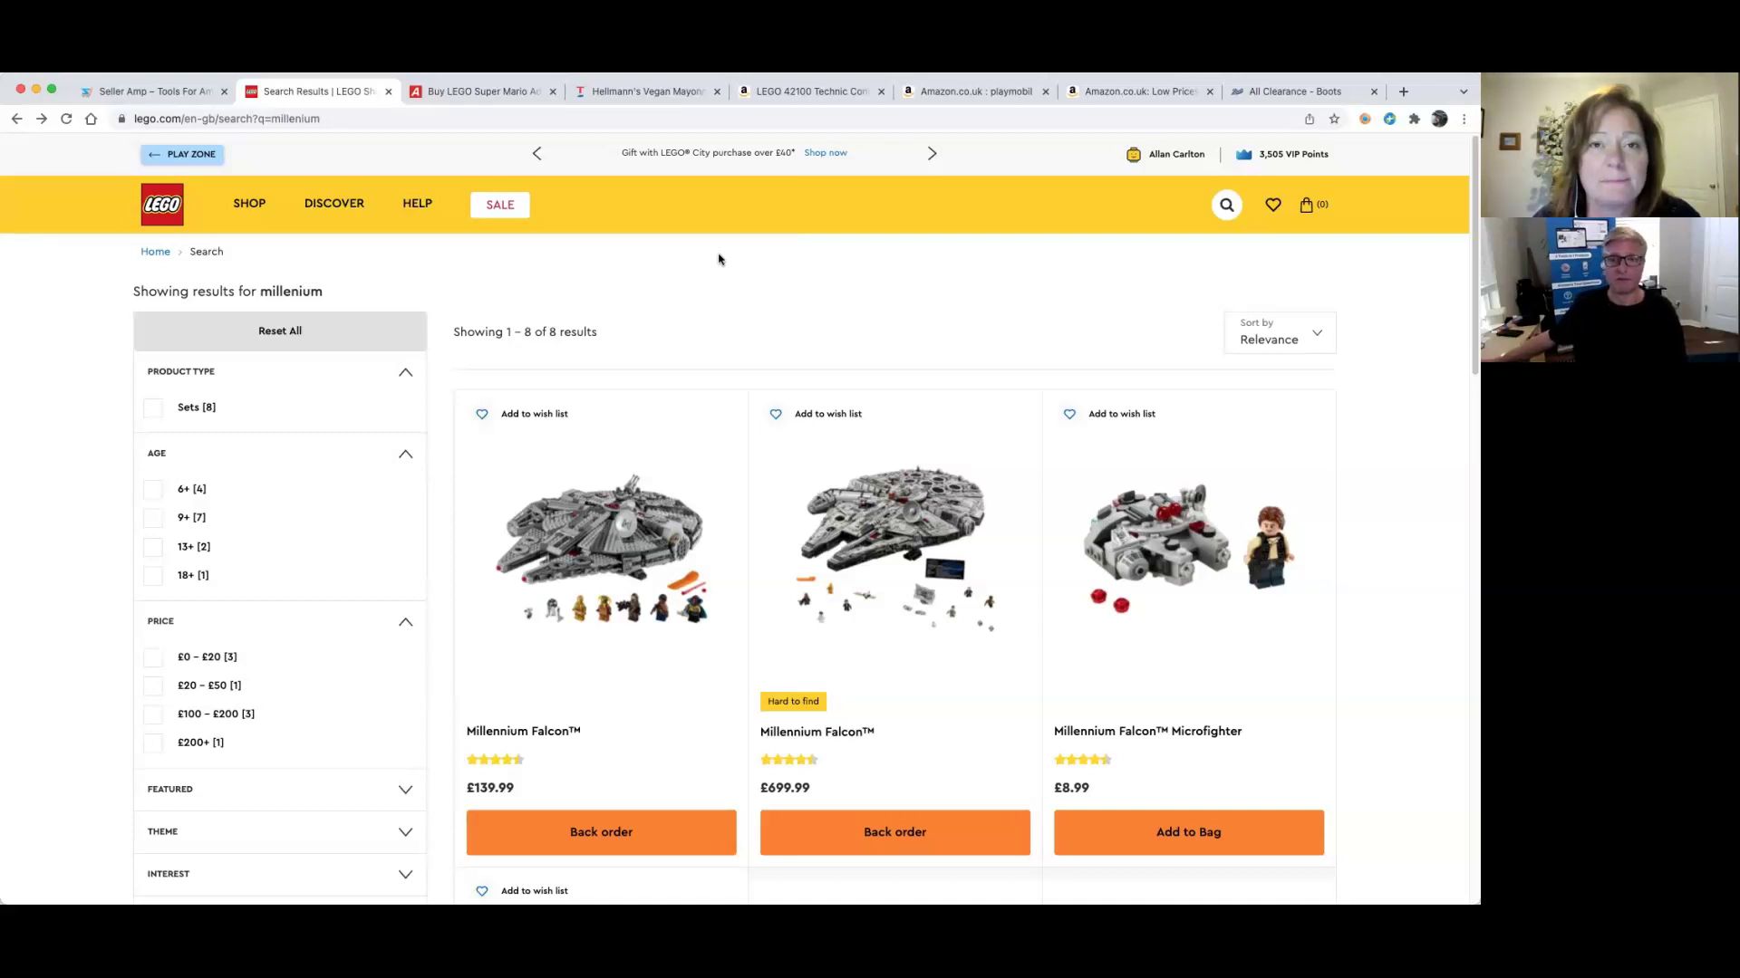
Open the £699.99 Millennium Falcon page and run SAS Search on its selected title
scroll(720, 260, down, 3)
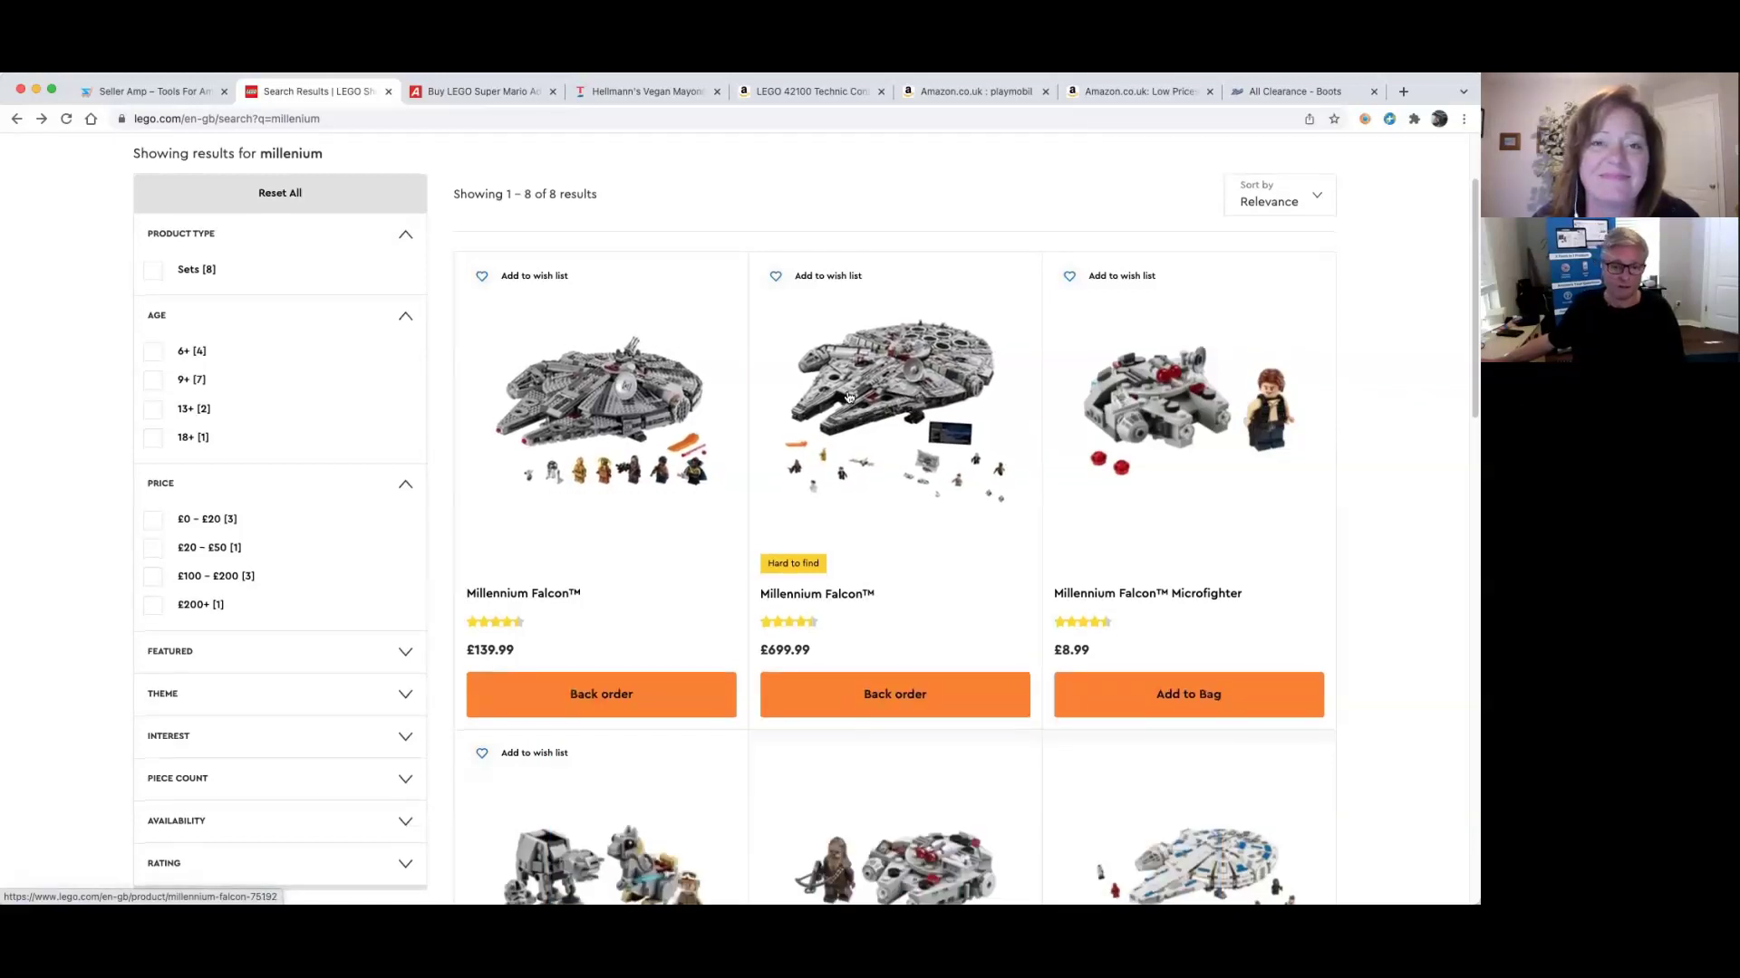
click(826, 591)
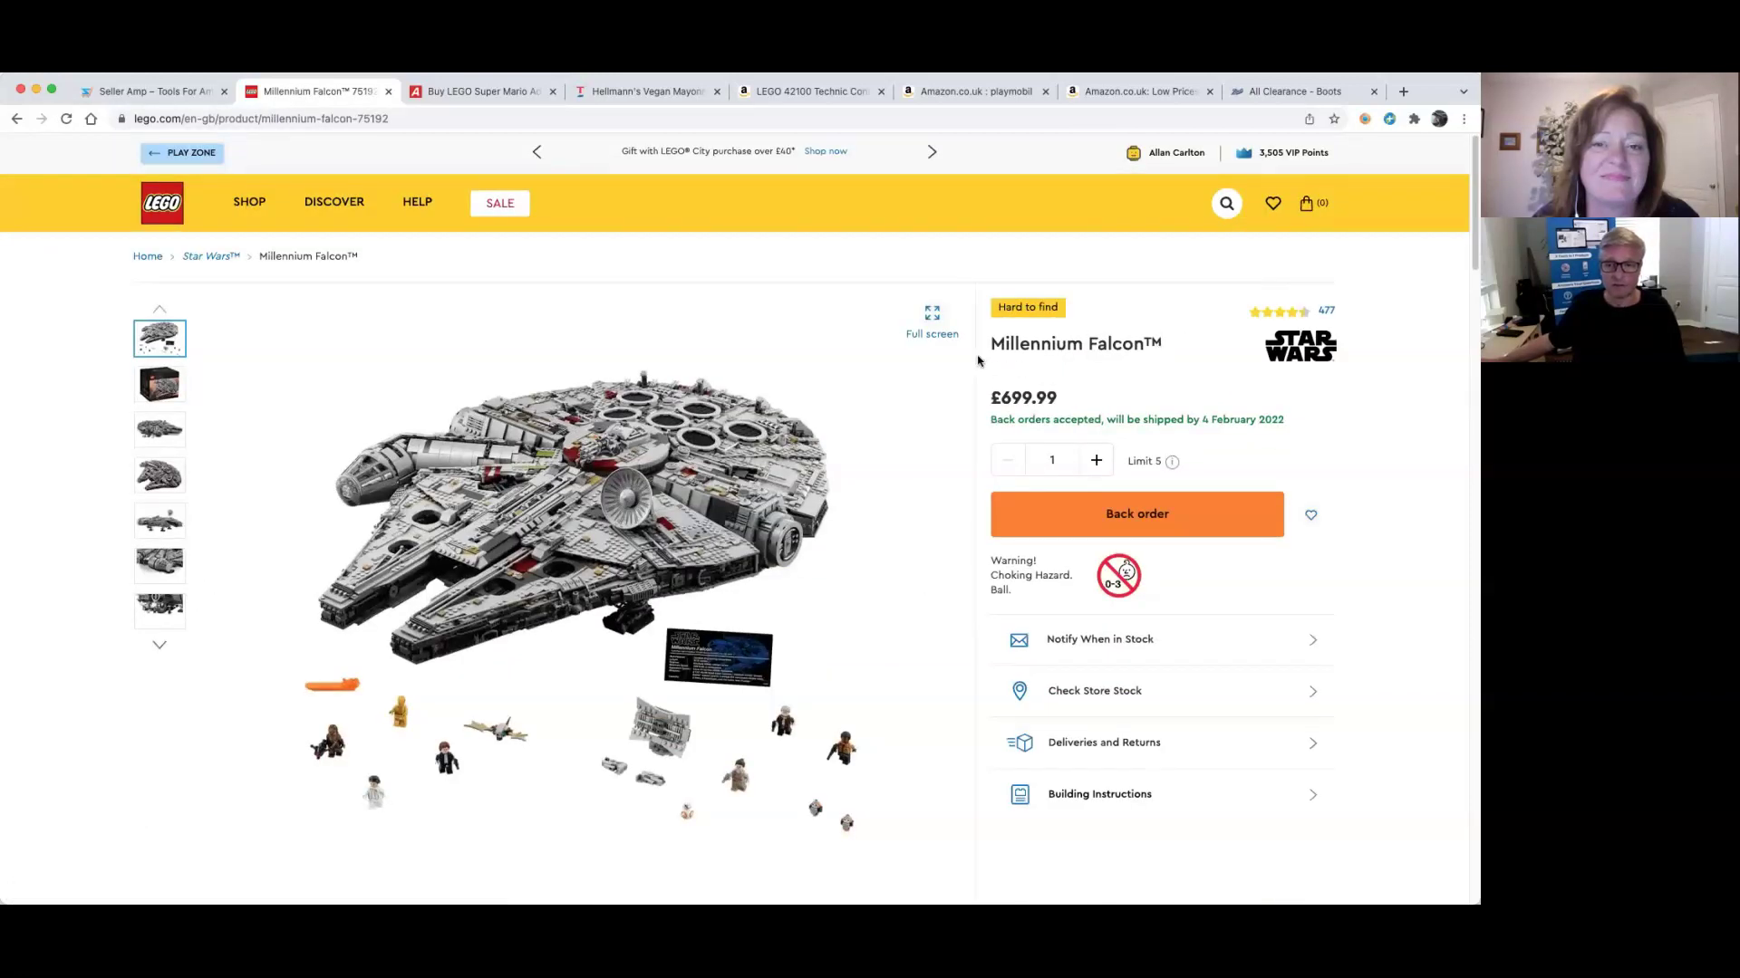
triple_click(982, 352)
right_click(1043, 350)
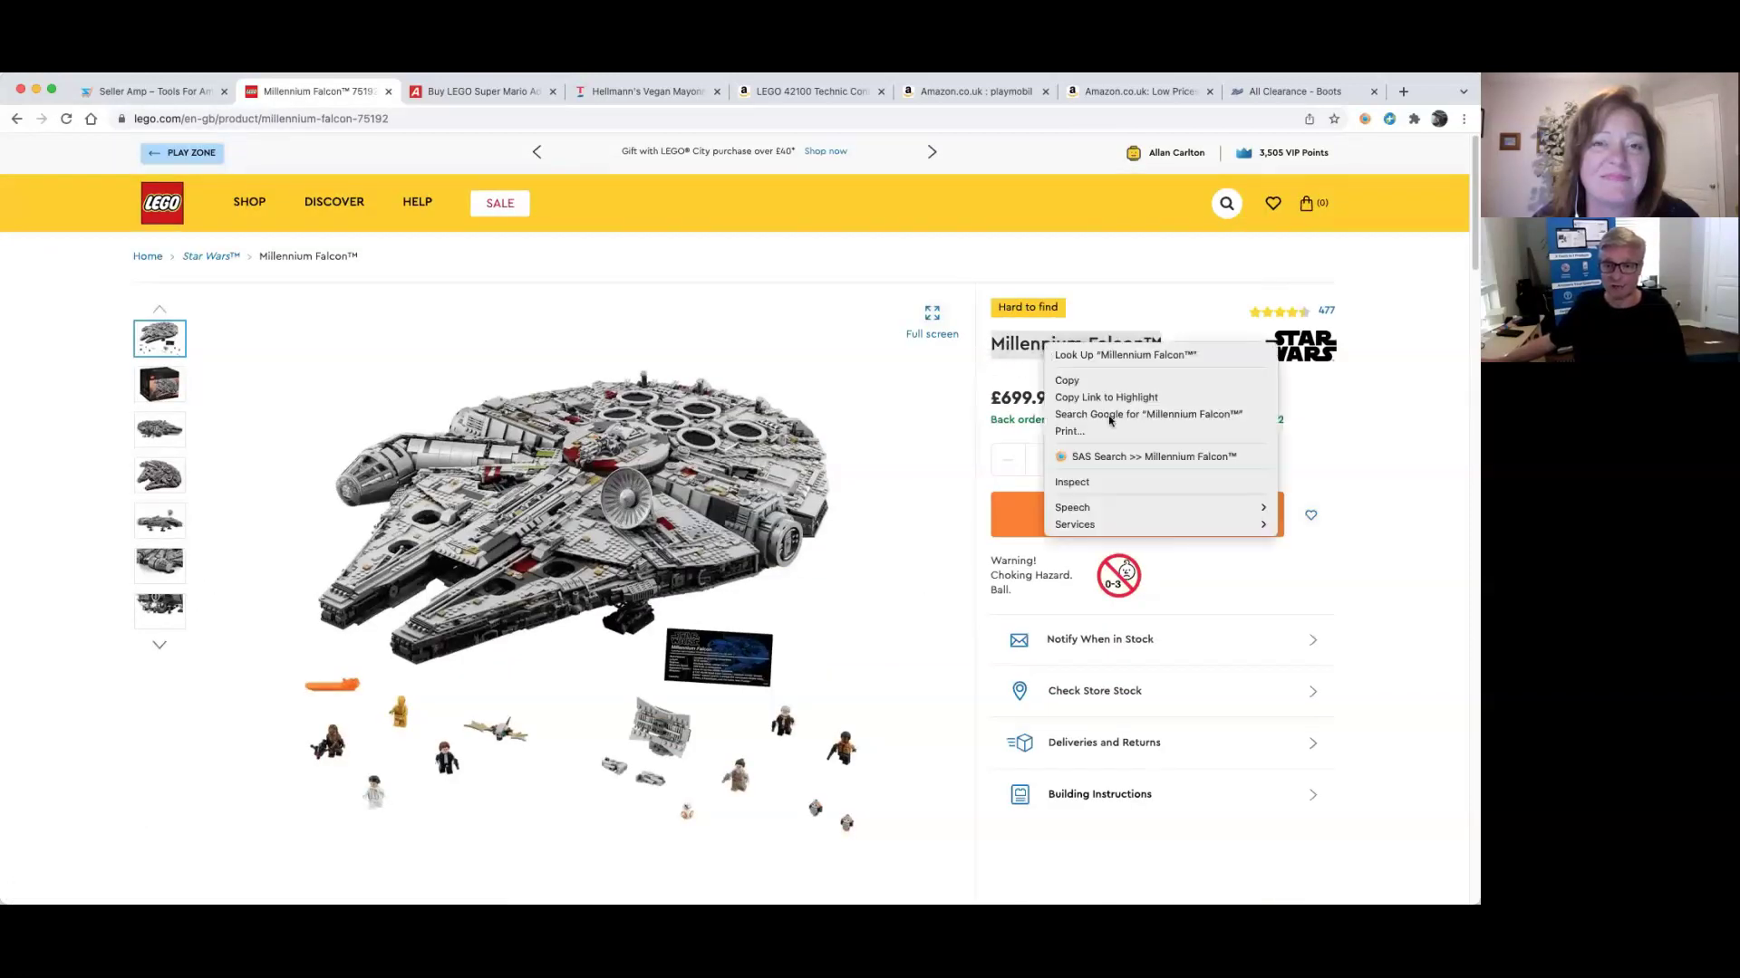
click(1148, 460)
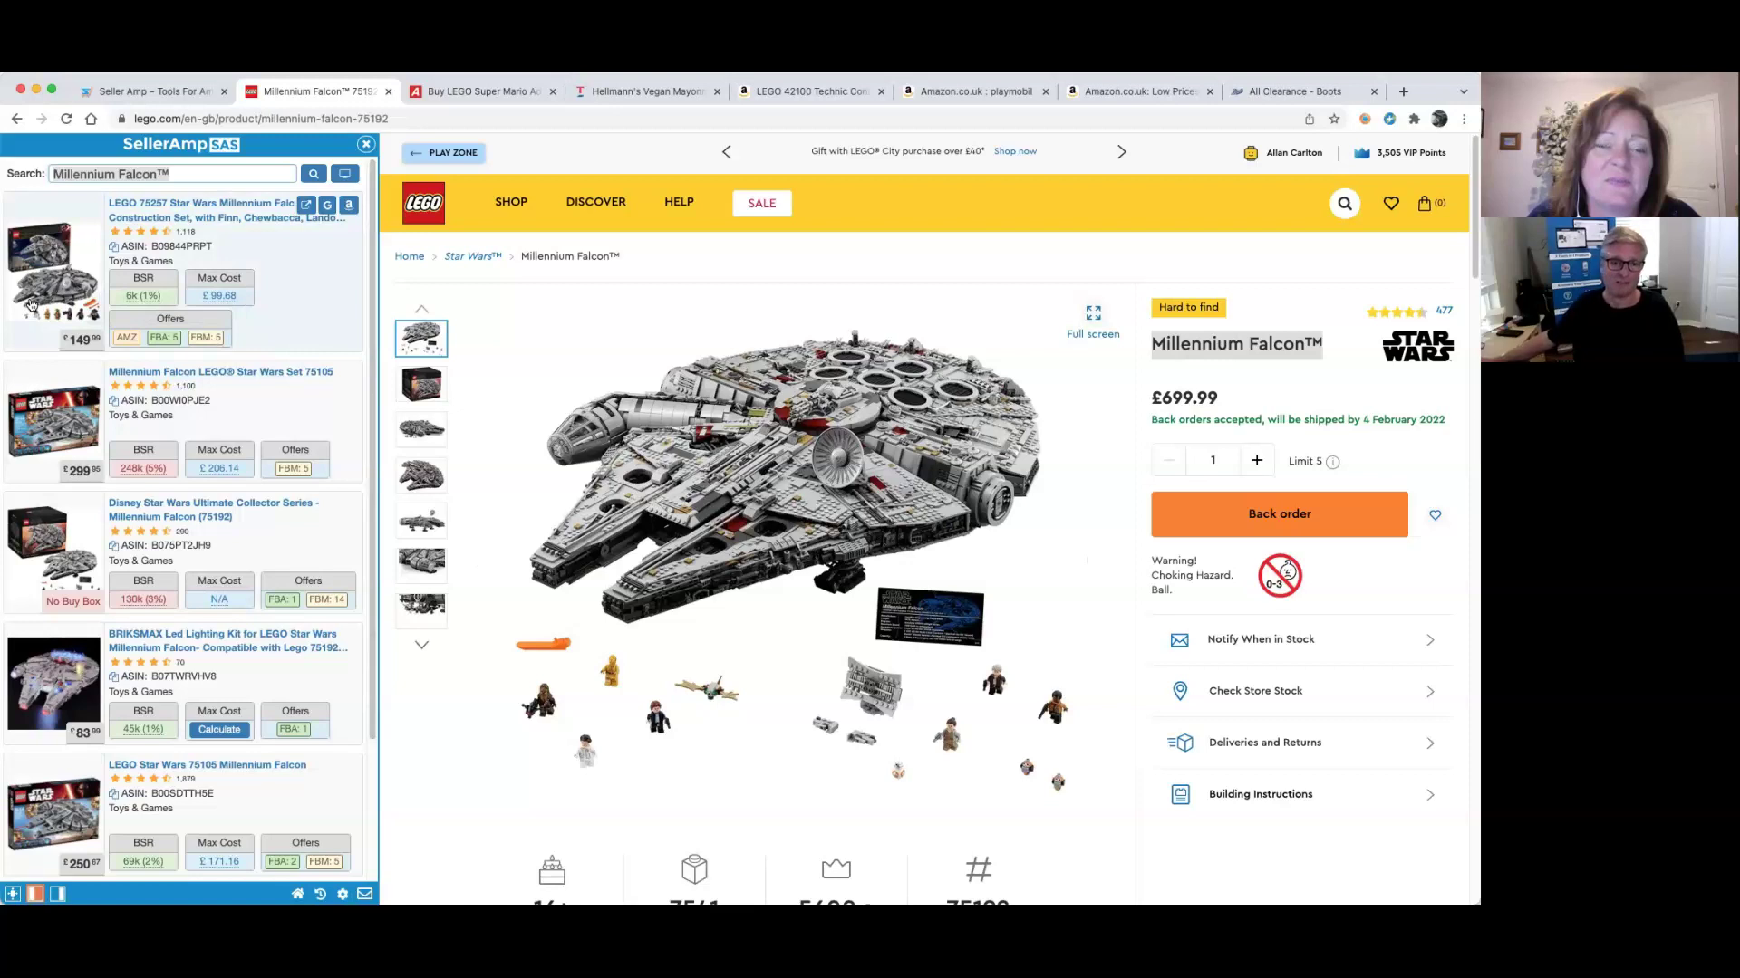
Run SAS Smart Search on the LEGO page to look up 'Millennium Falcon™ 75192' on Amazon
right_click(785, 262)
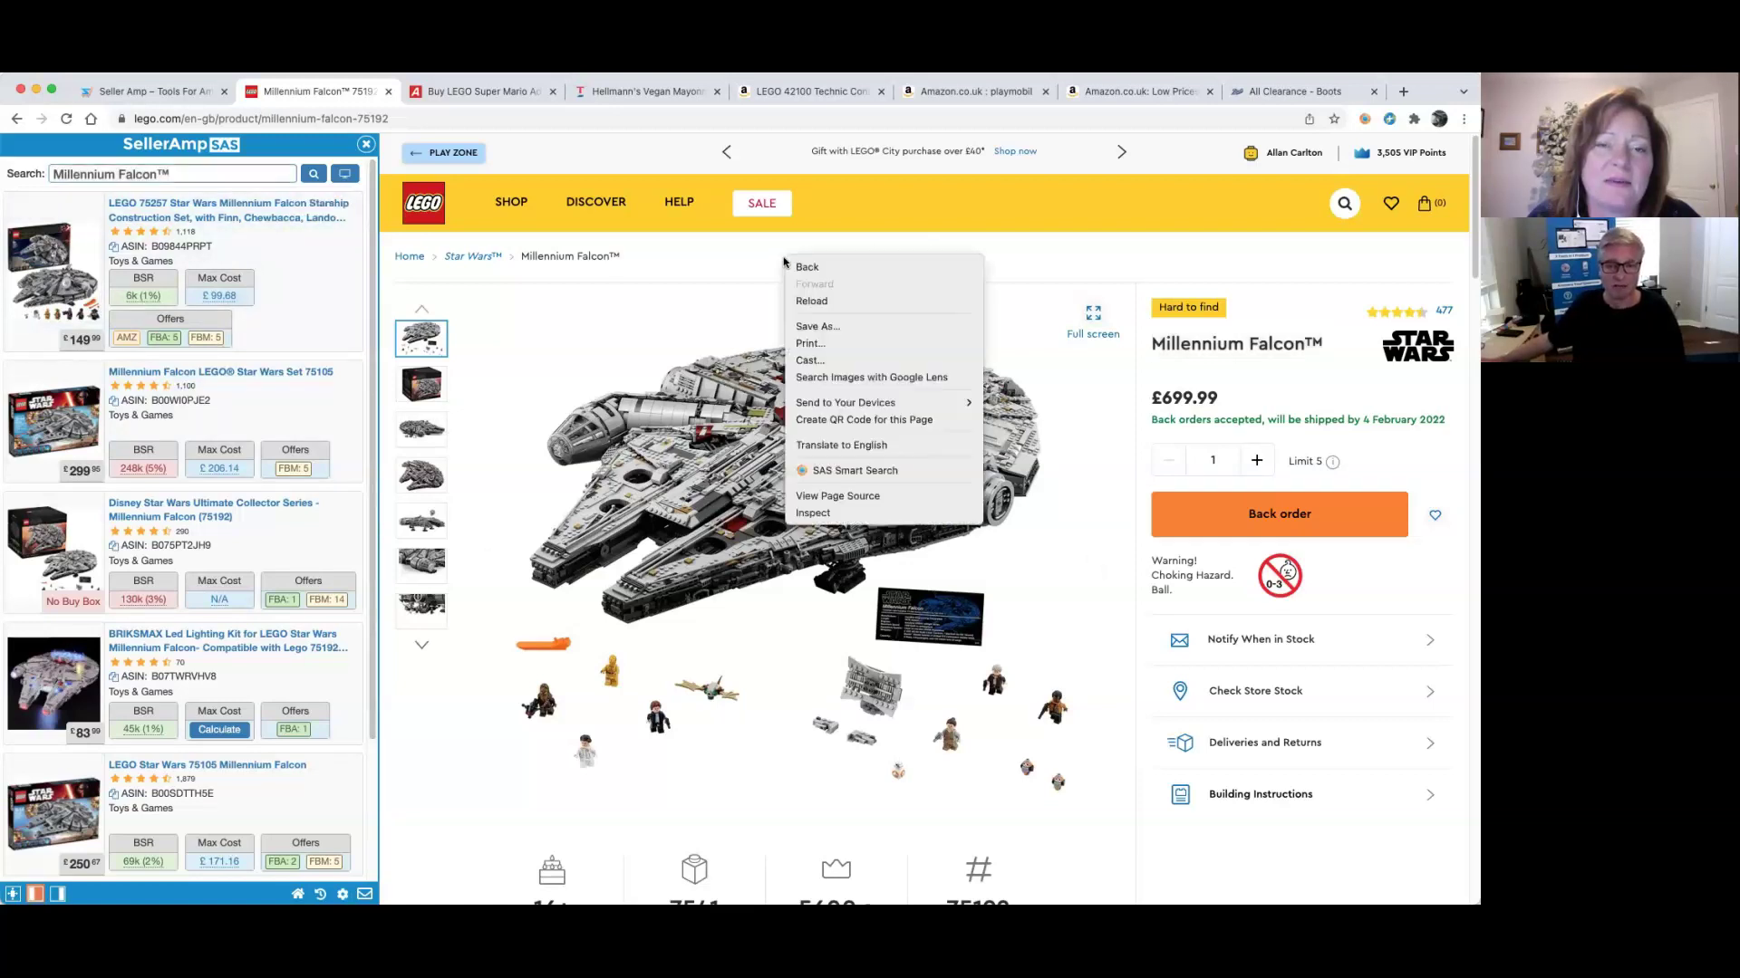
click(888, 471)
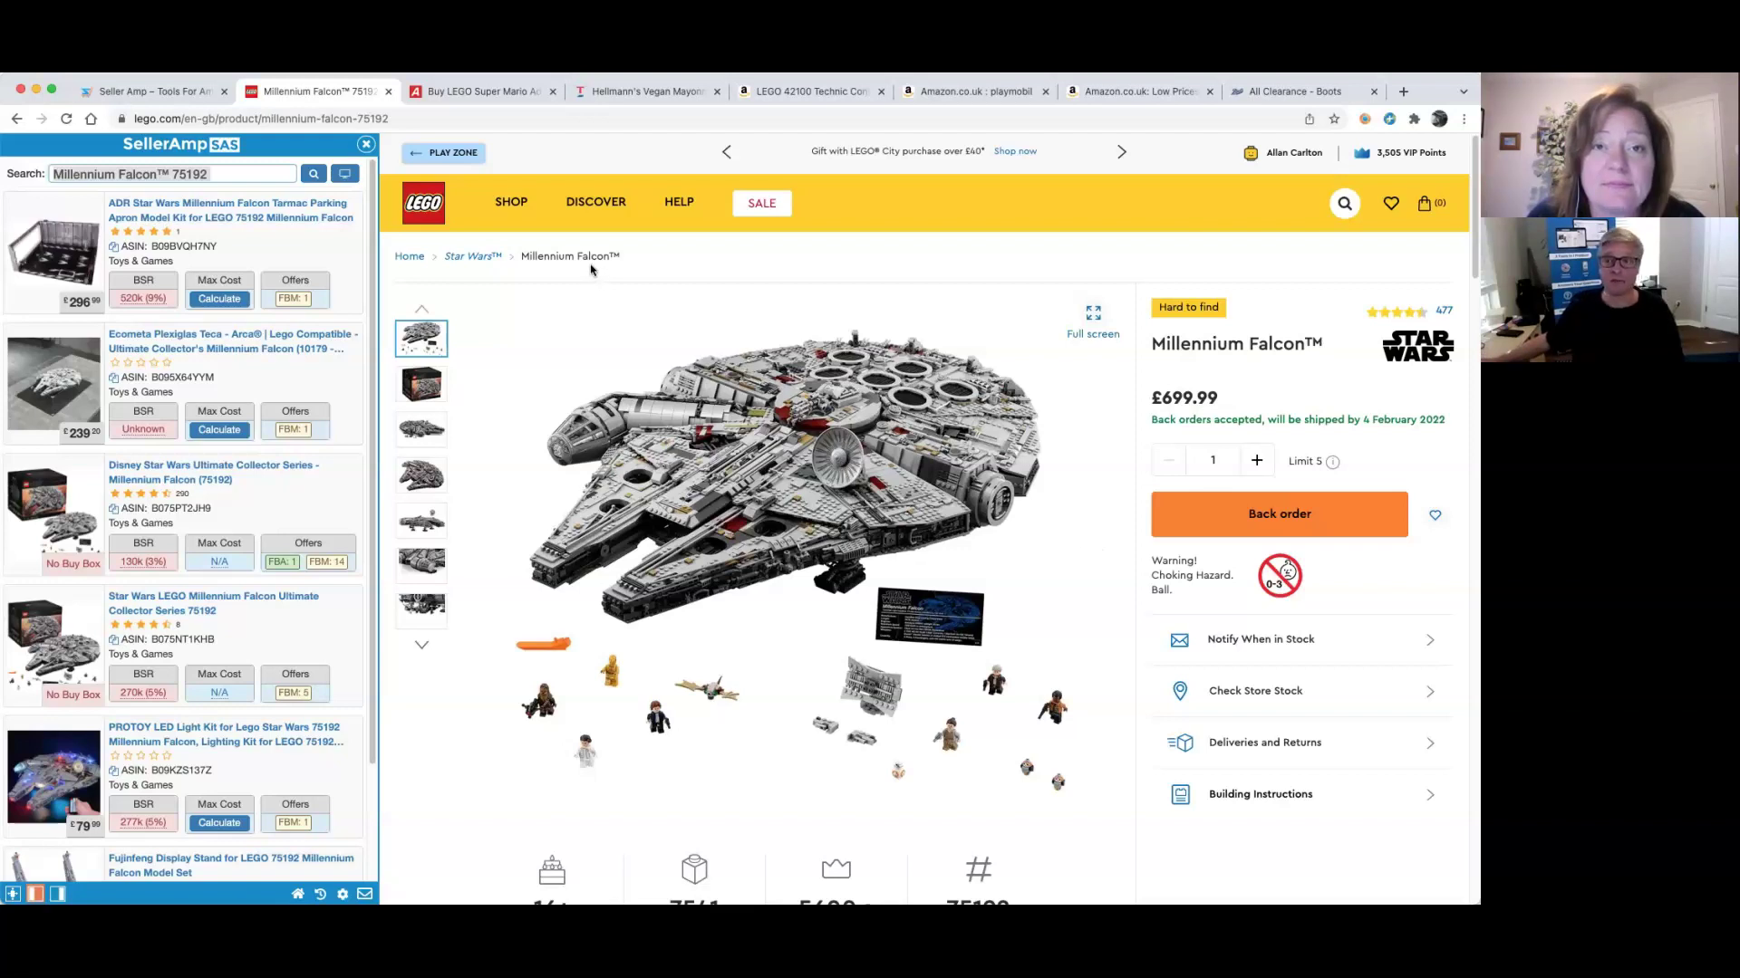
From the Star Wars listing, search Amazon for AT-AT™, then open its £699.99 LEGO page
click(472, 257)
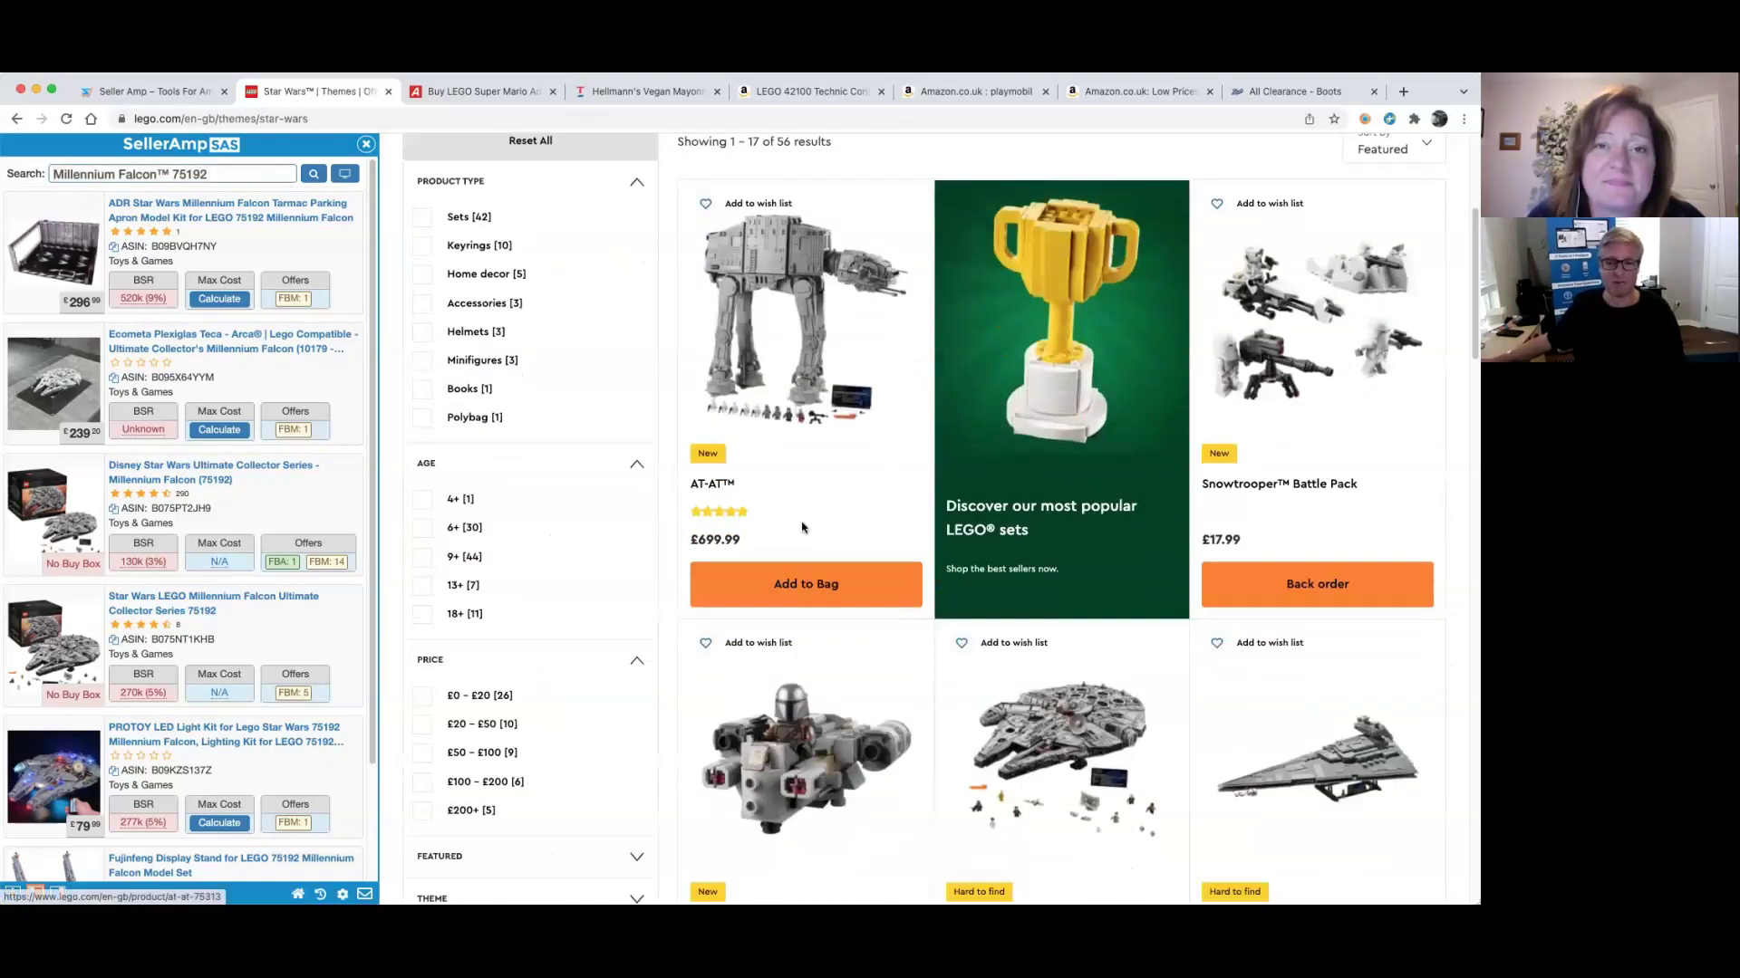
scroll(906, 503, down, 4)
right_click(713, 484)
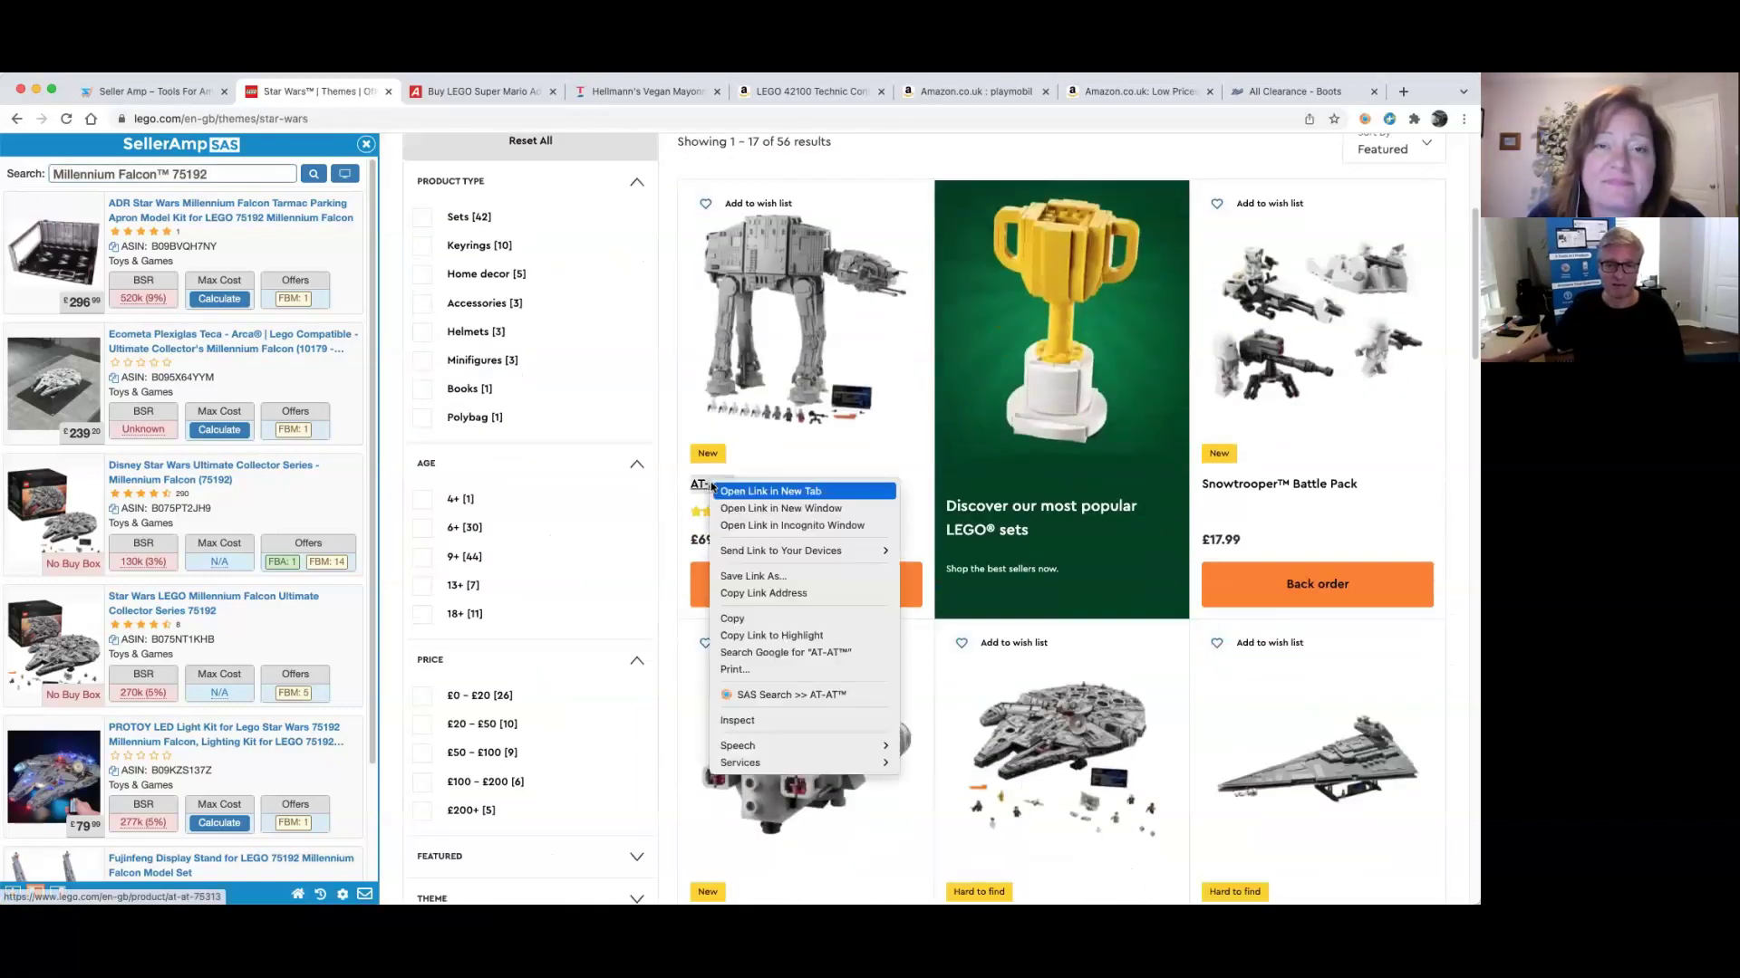
click(798, 694)
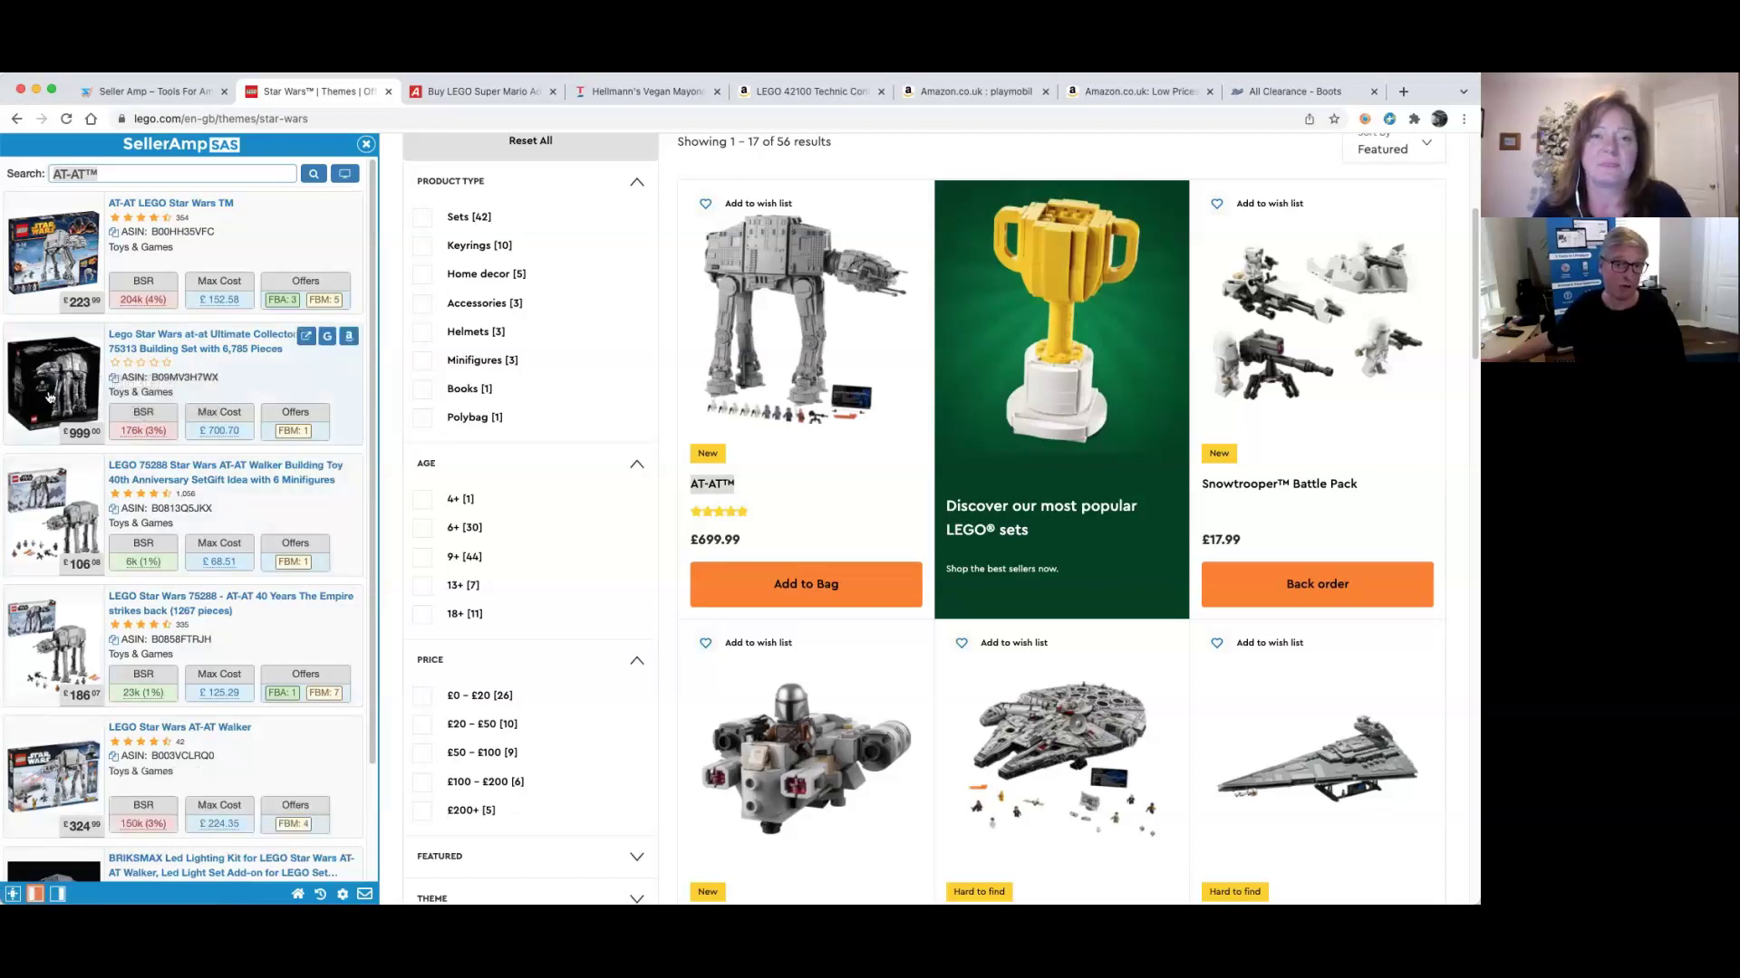
click(718, 486)
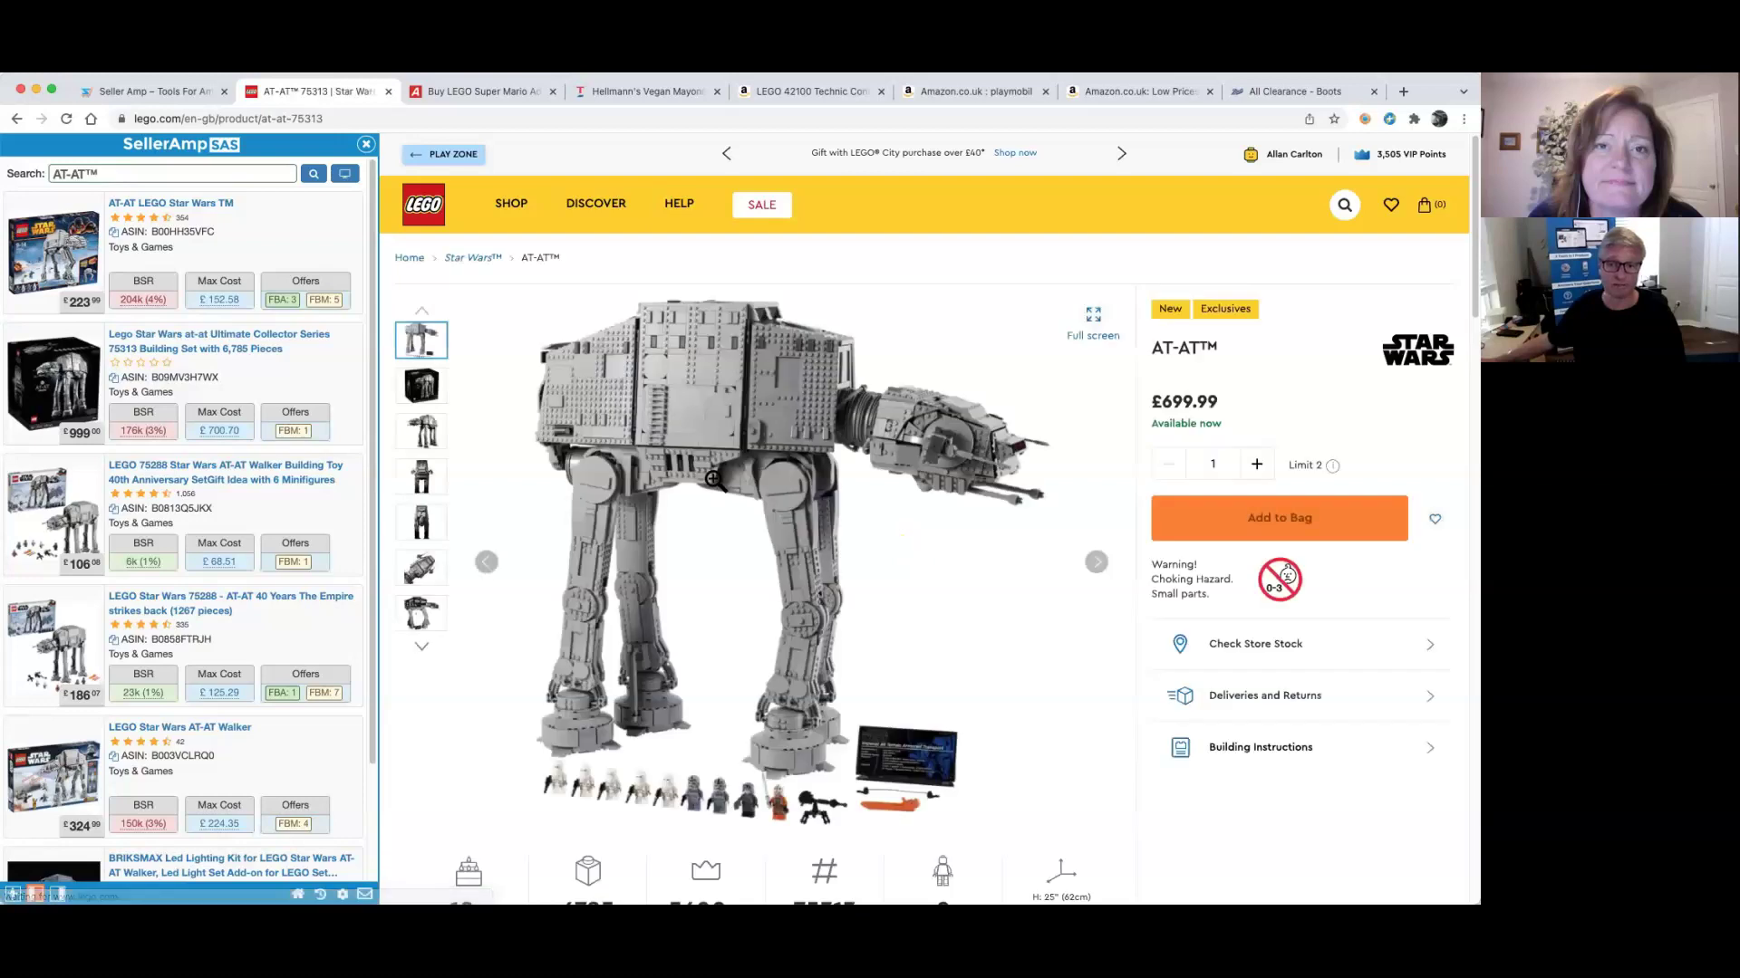
Smart-search 'AT-AT™ 75313' (top Max Cost £700.70) and scroll down to Recommended For You
right_click(910, 268)
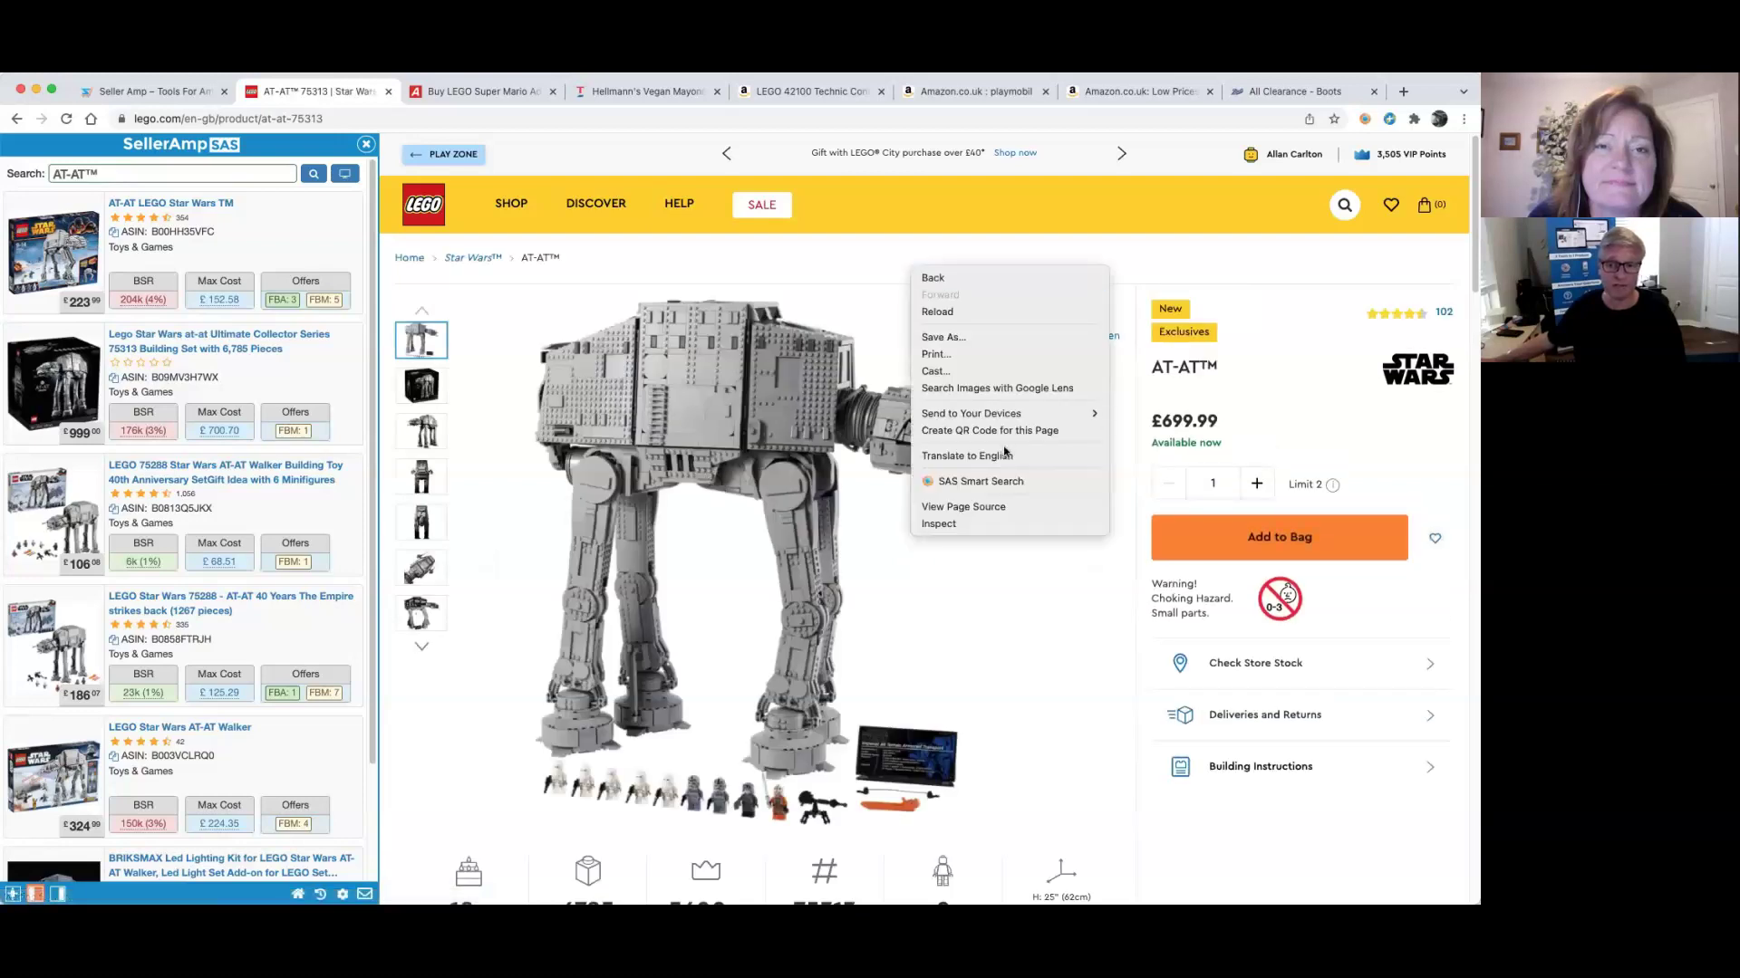
click(997, 483)
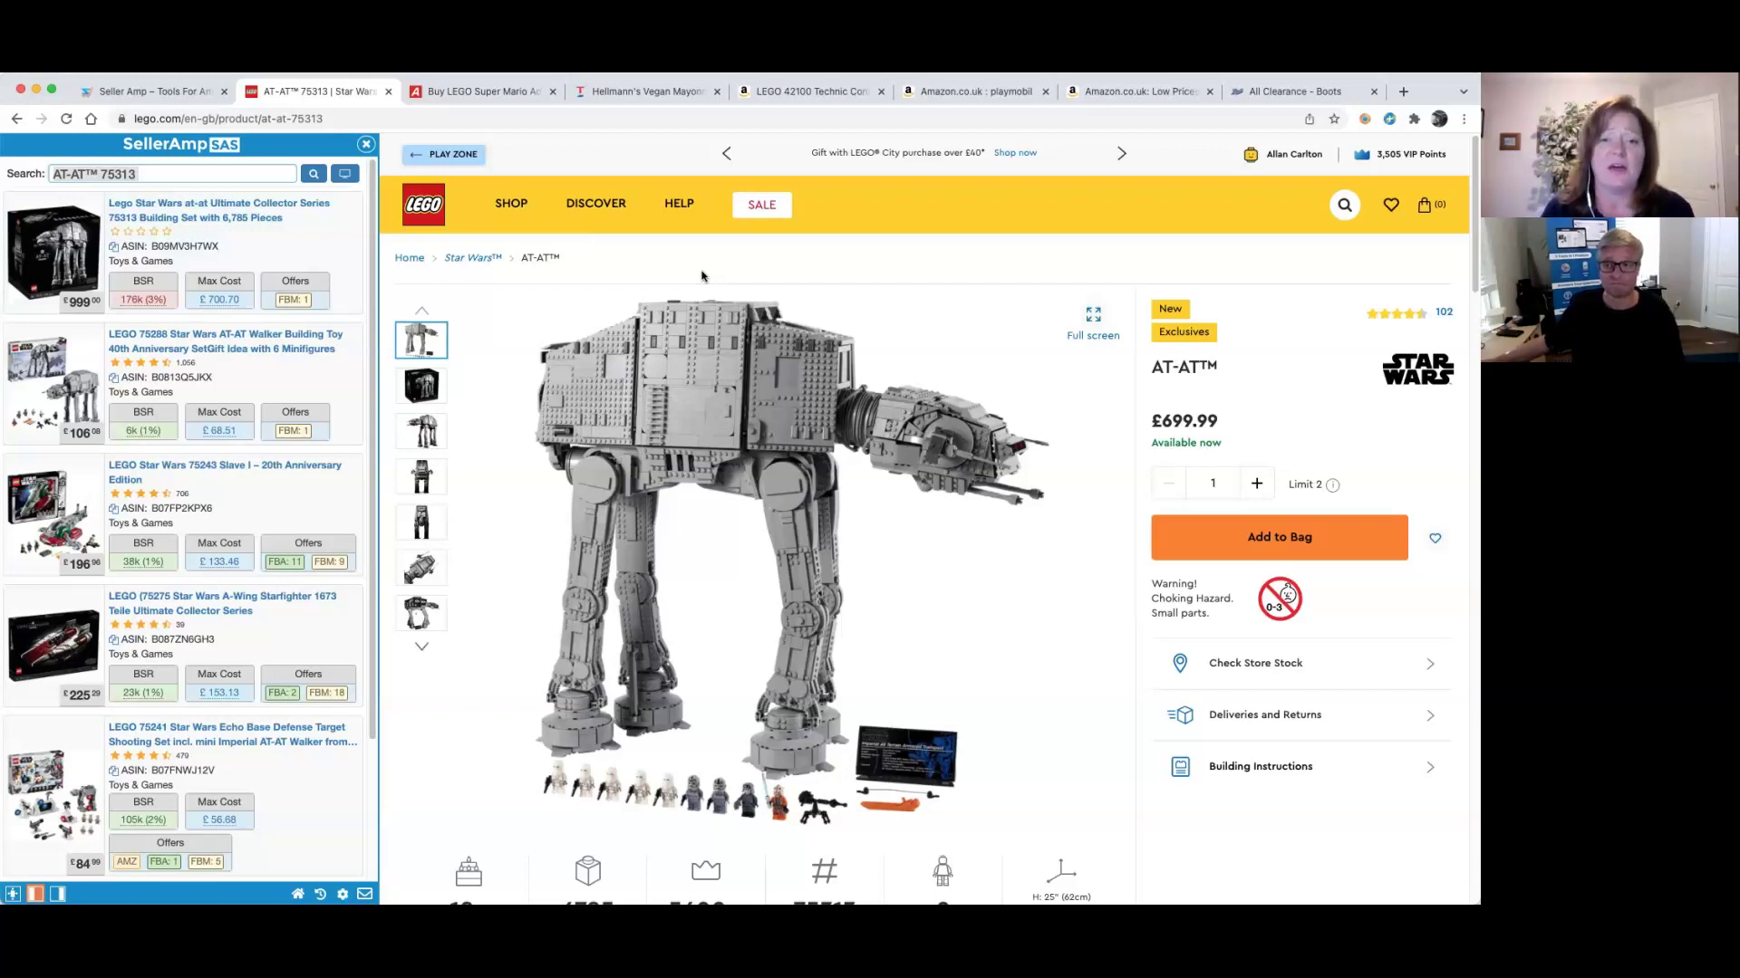
scroll(702, 276, down, 3)
scroll(702, 276, up, 3)
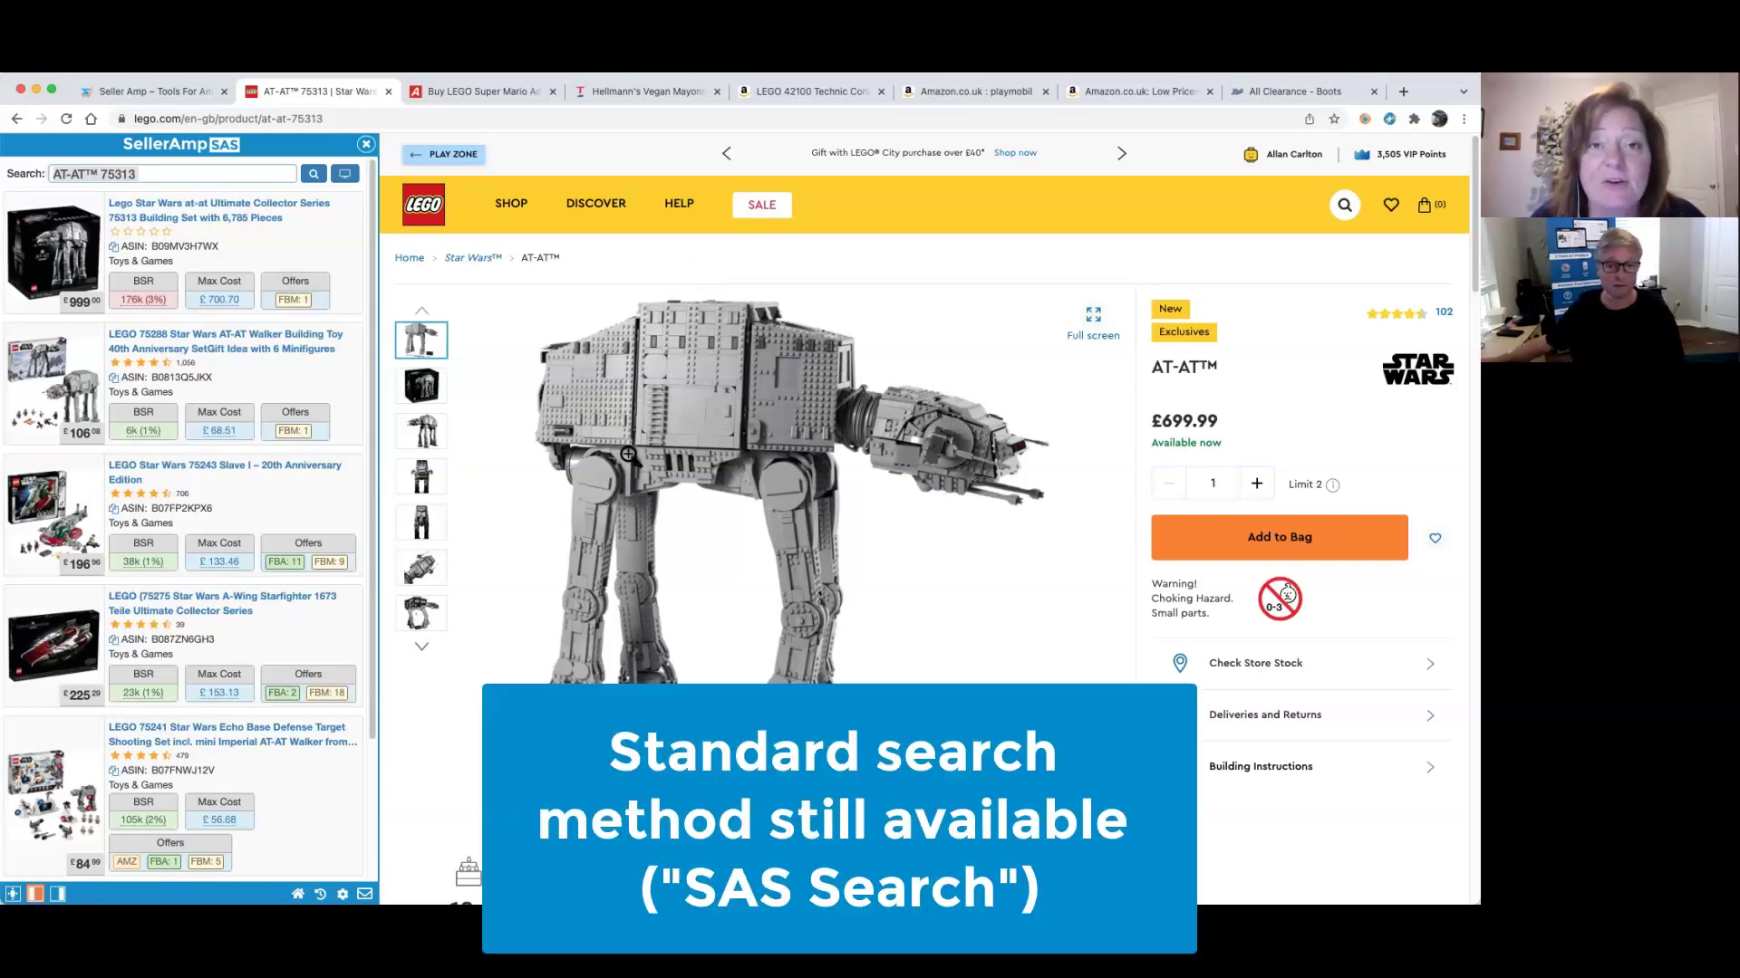
scroll(652, 489, down, 15)
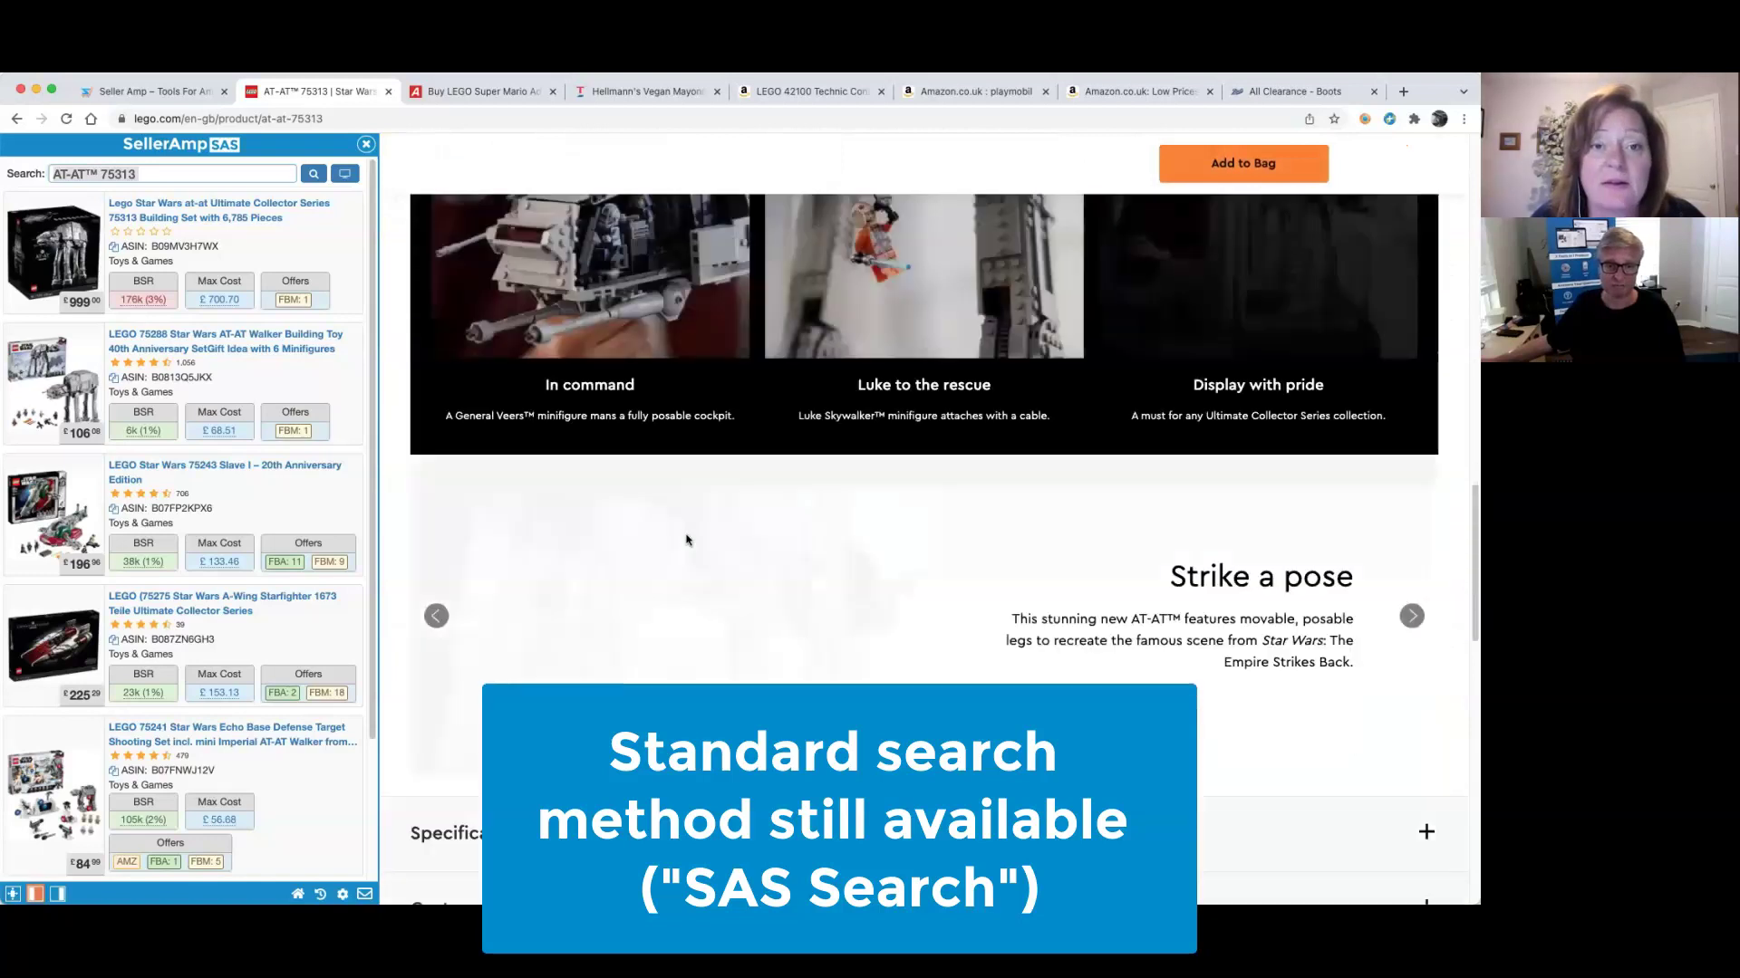
scroll(635, 543, down, 8)
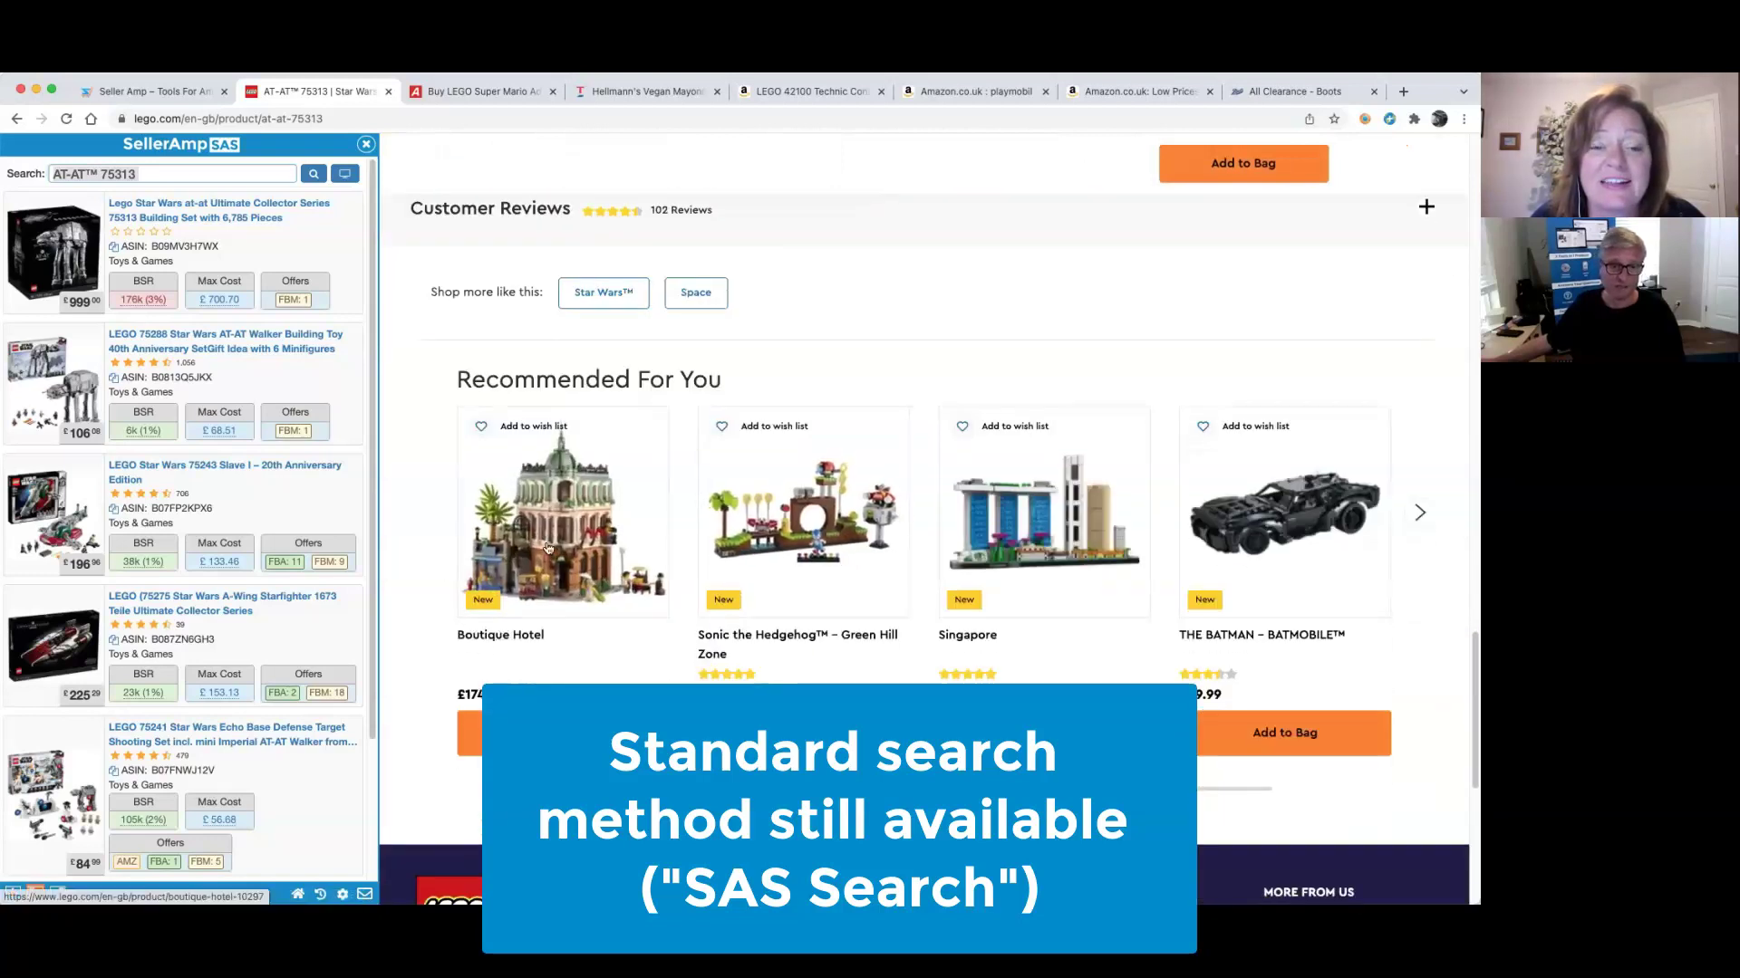
Search Amazon for the recommended Boutique Hotel set and open its £174.99 LEGO page
right_click(531, 518)
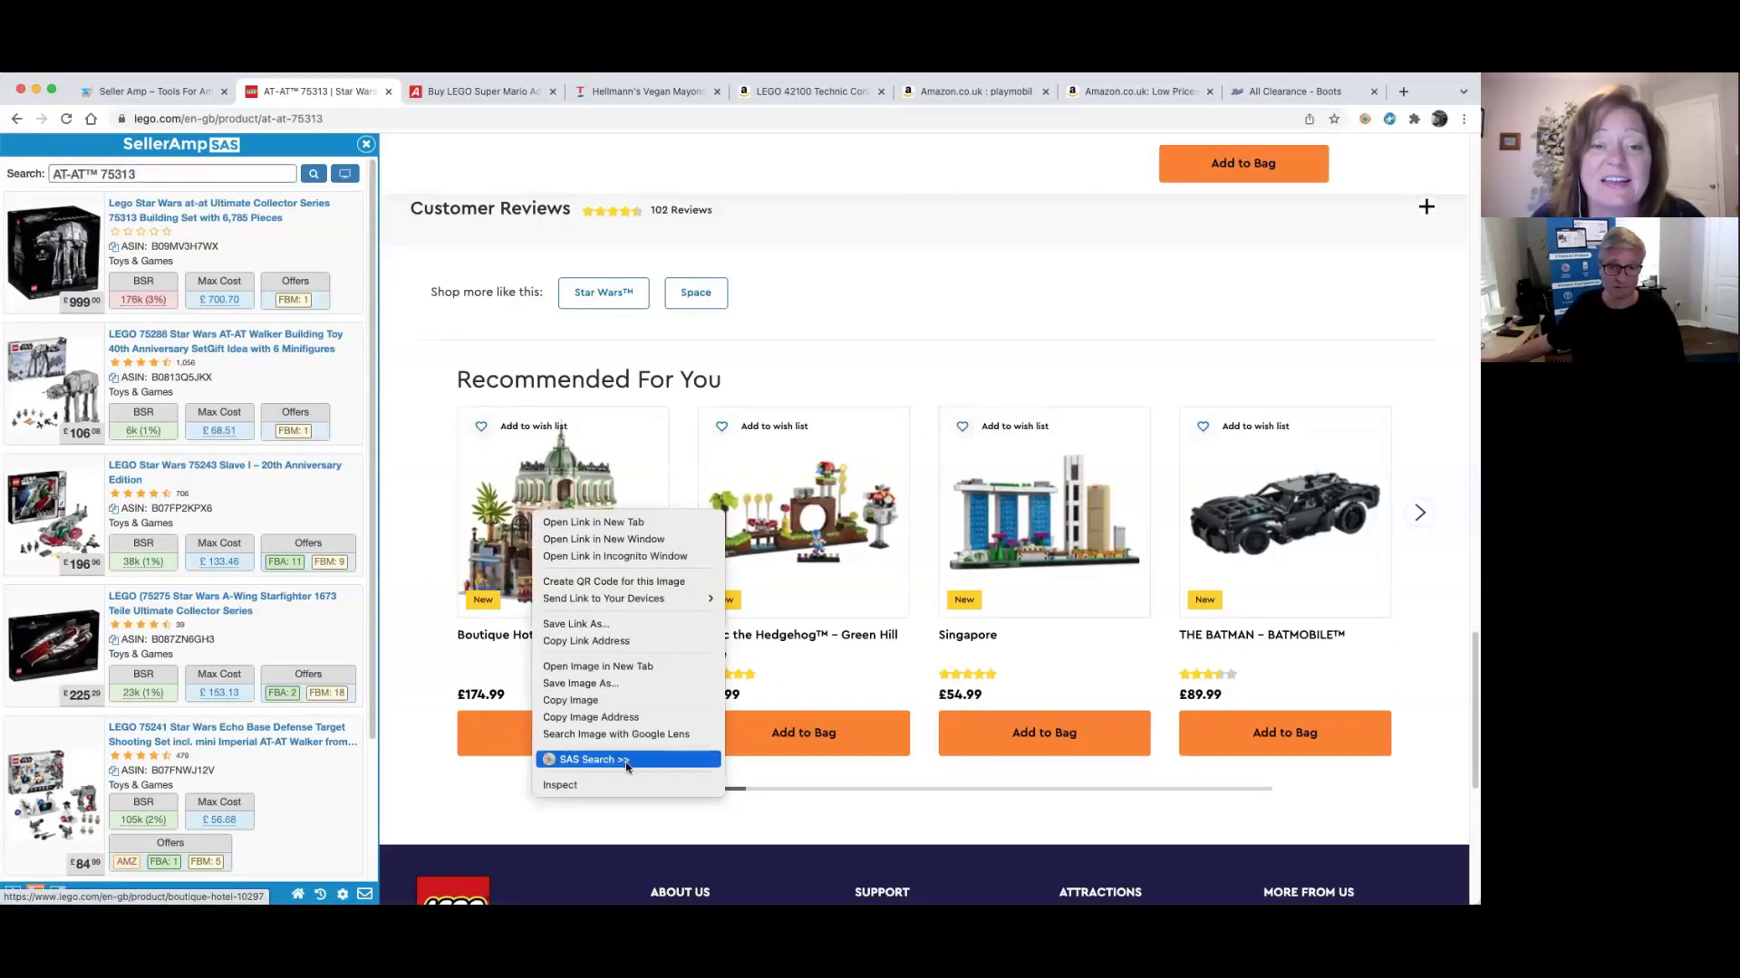
click(634, 761)
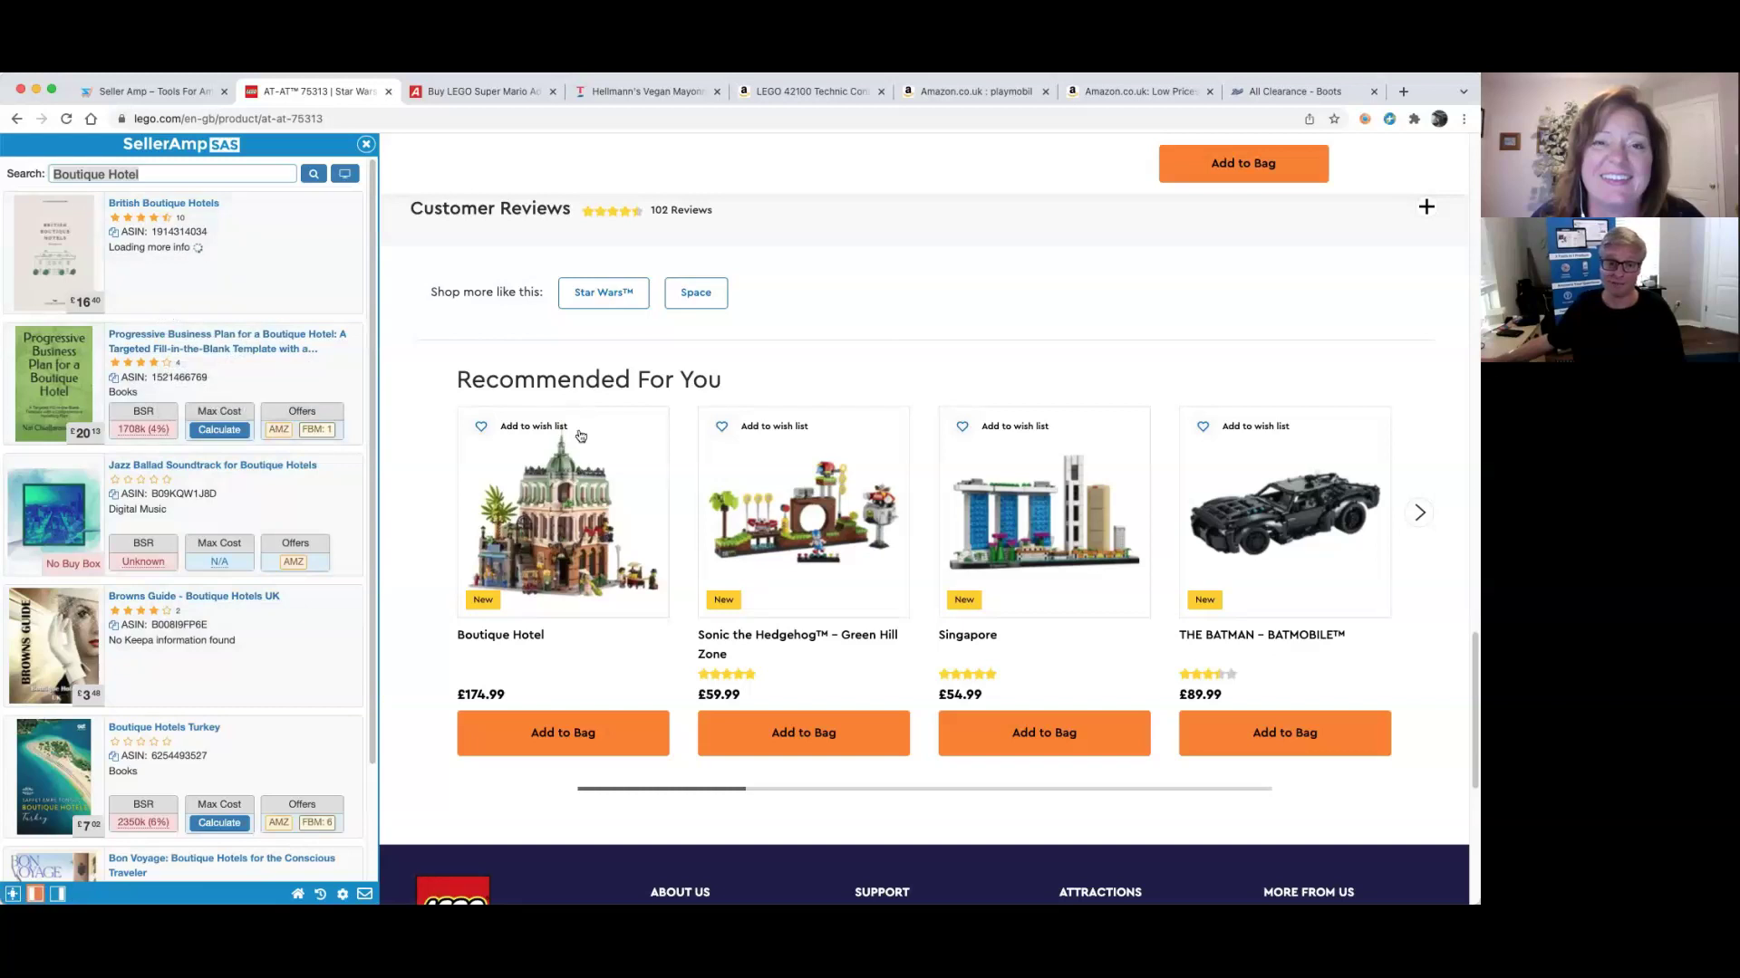
click(580, 497)
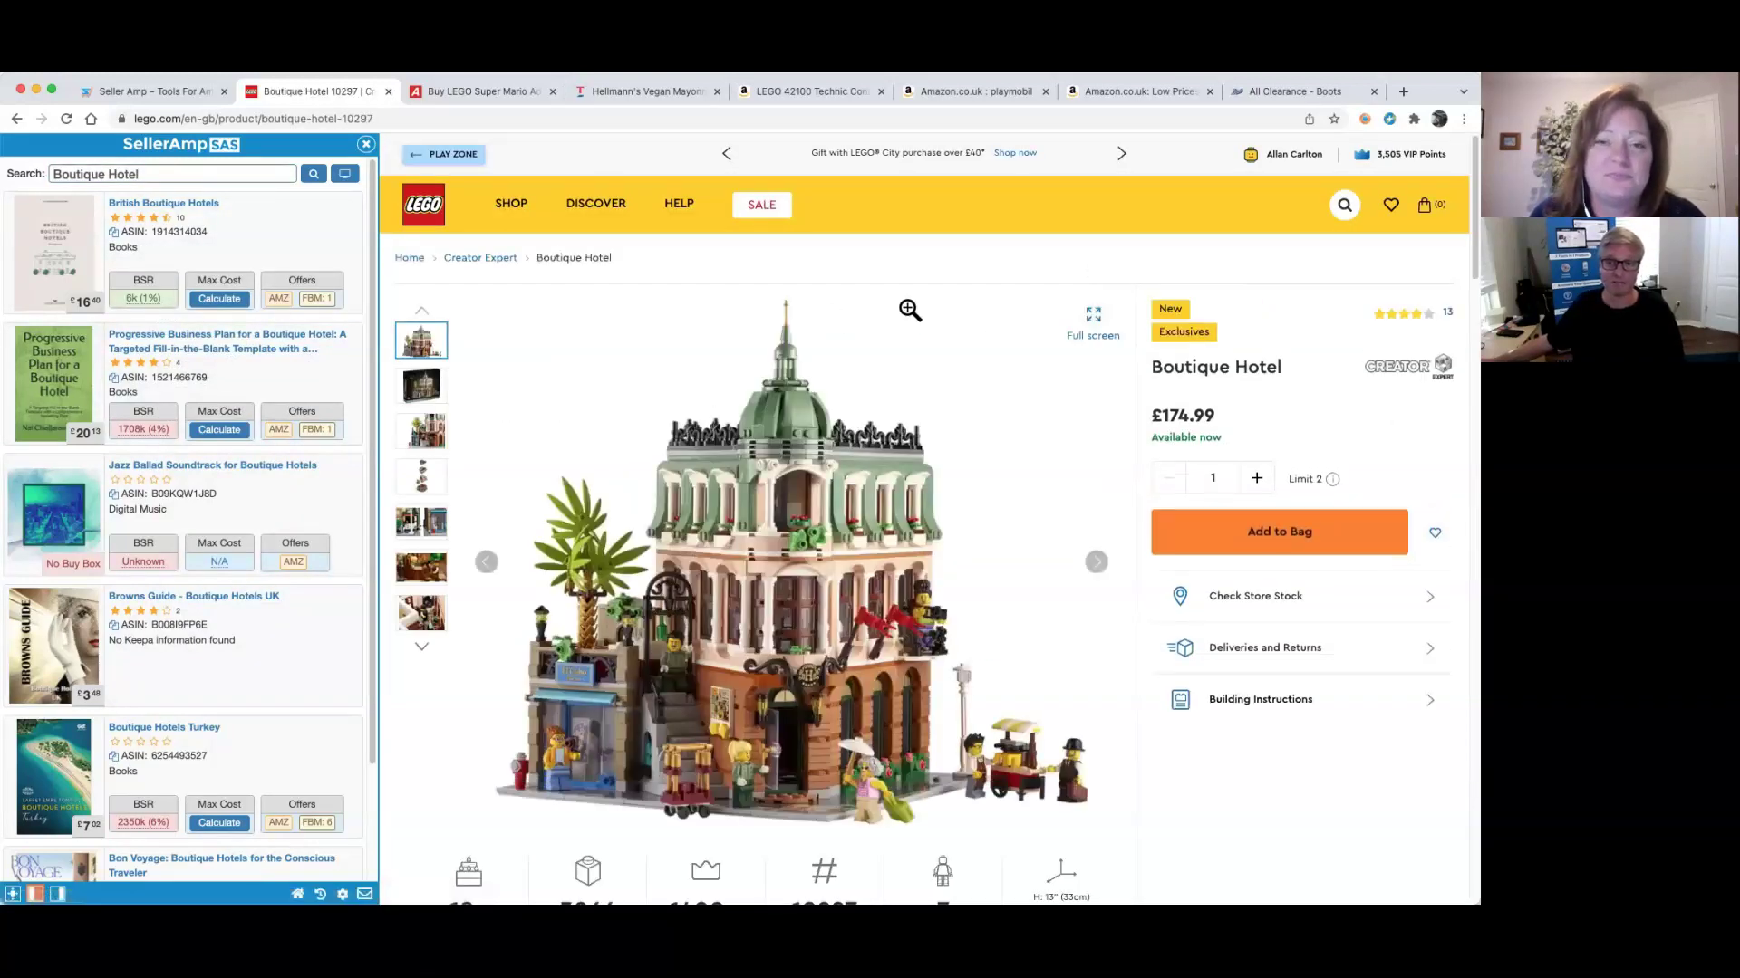
Smart-search 'Boutique Hotel 10297', then return to the £50.00 Argos Super Mario Starter Course tab
right_click(851, 272)
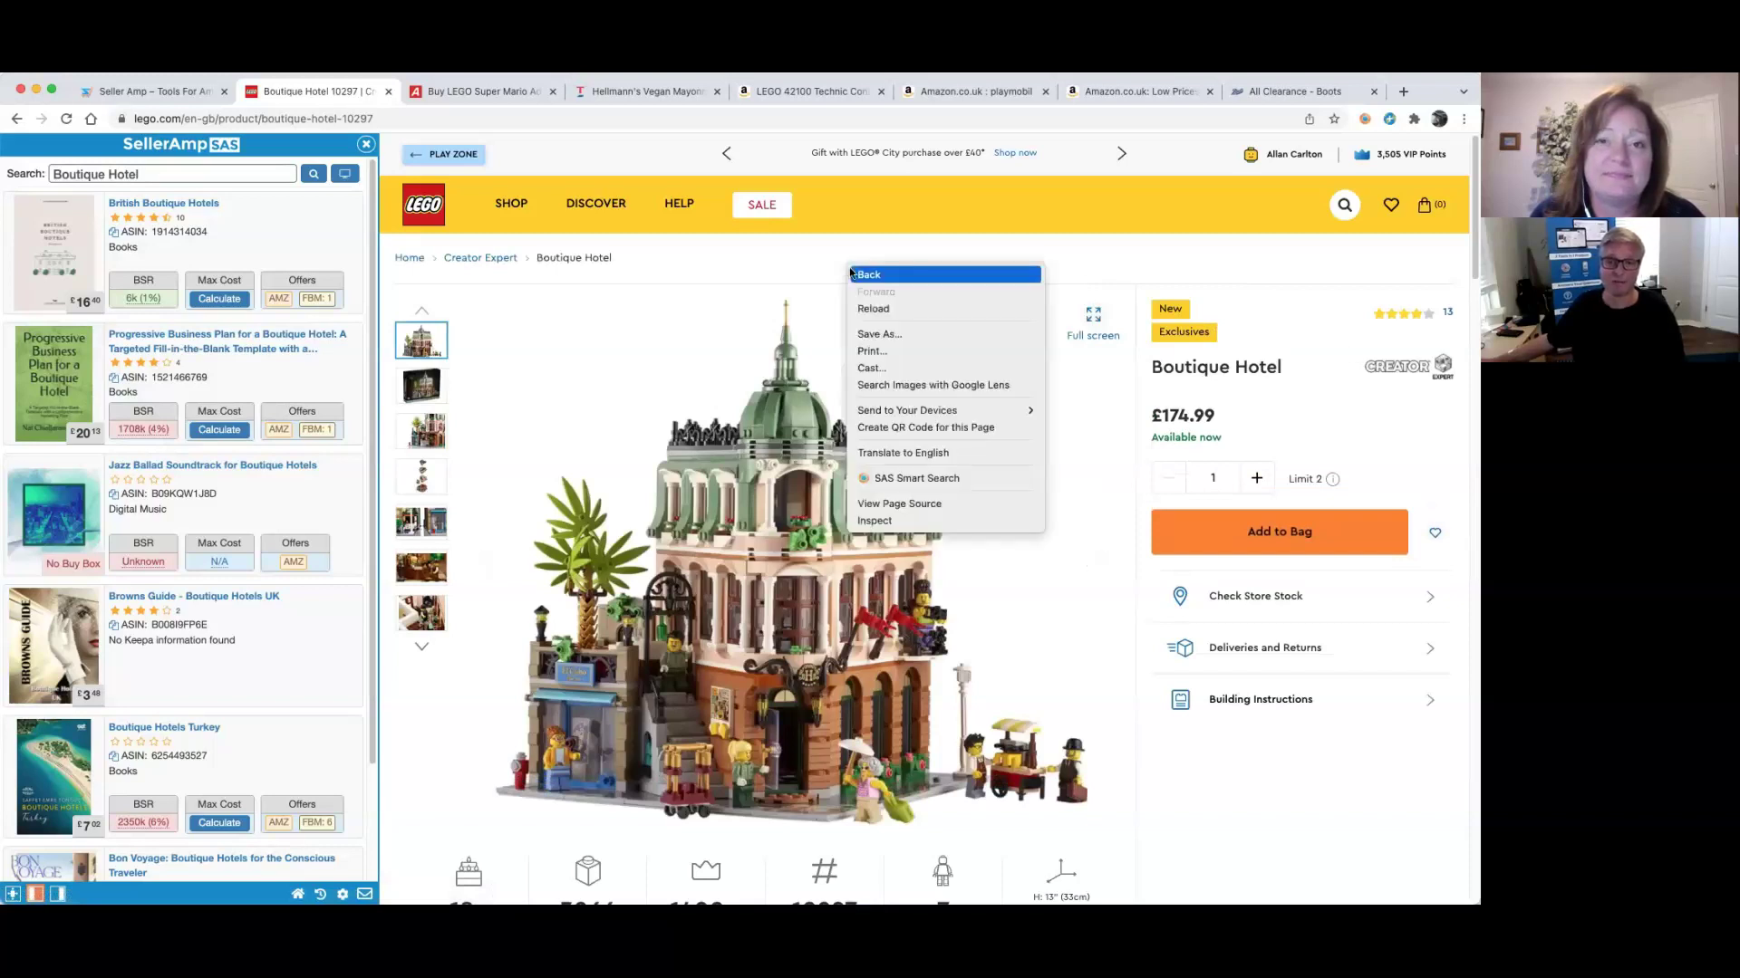
click(897, 478)
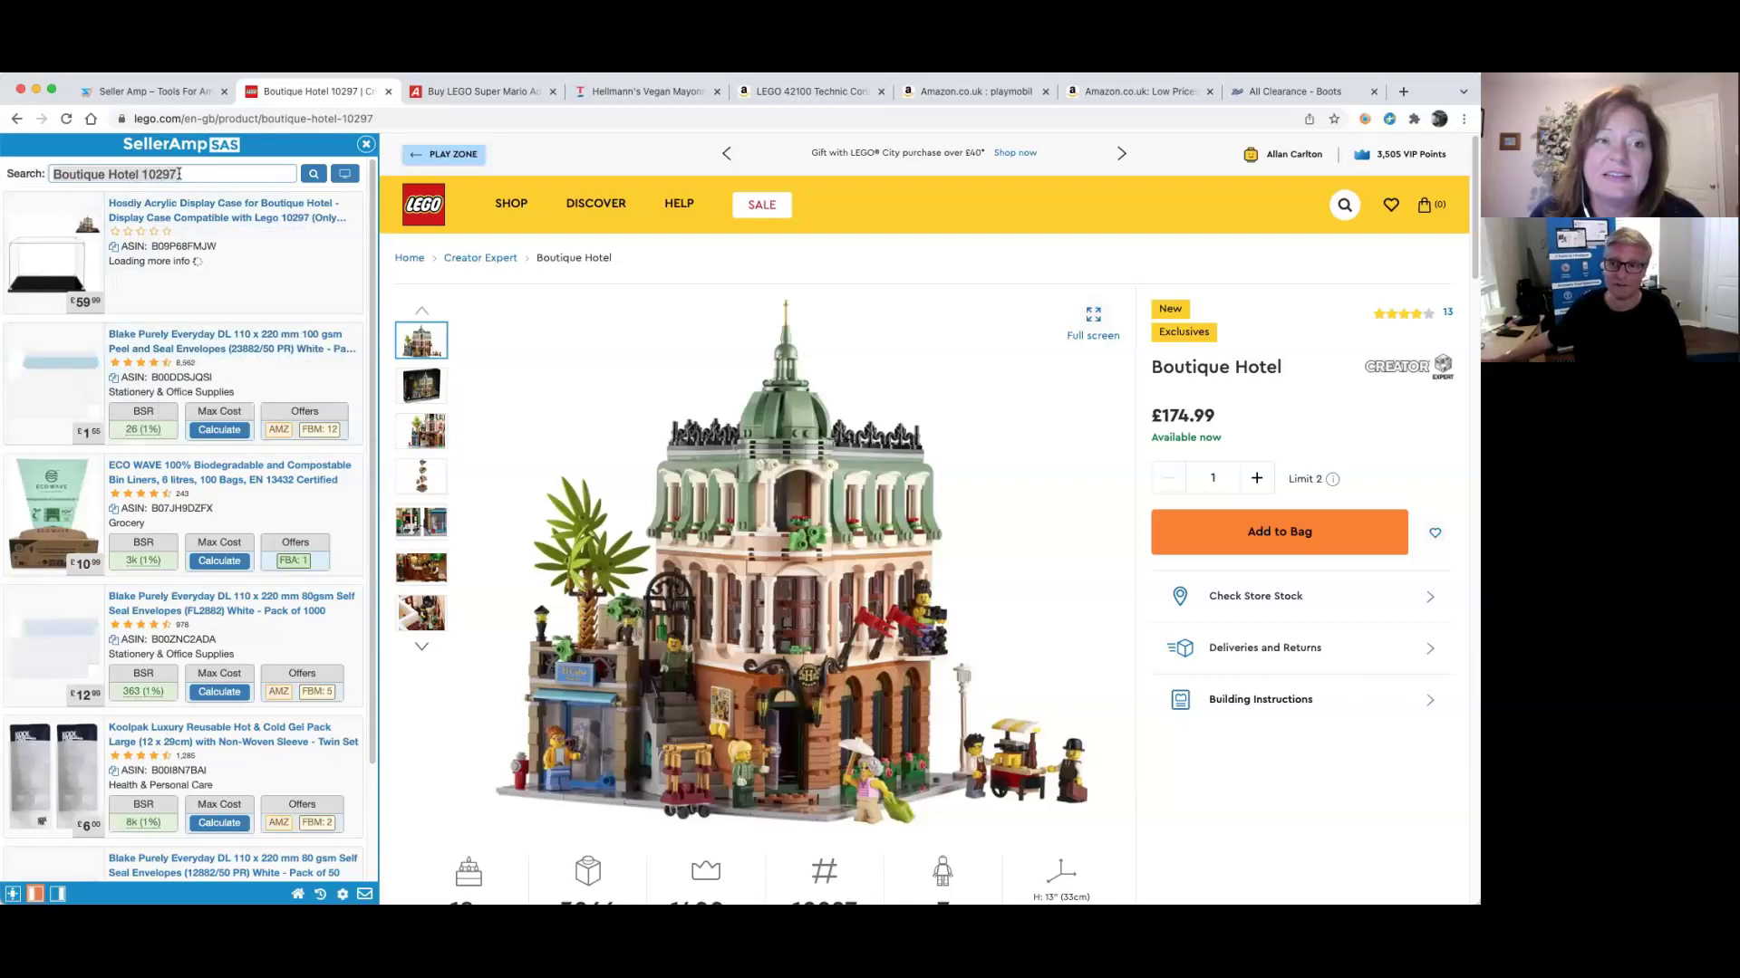
scroll(770, 543, down, 3)
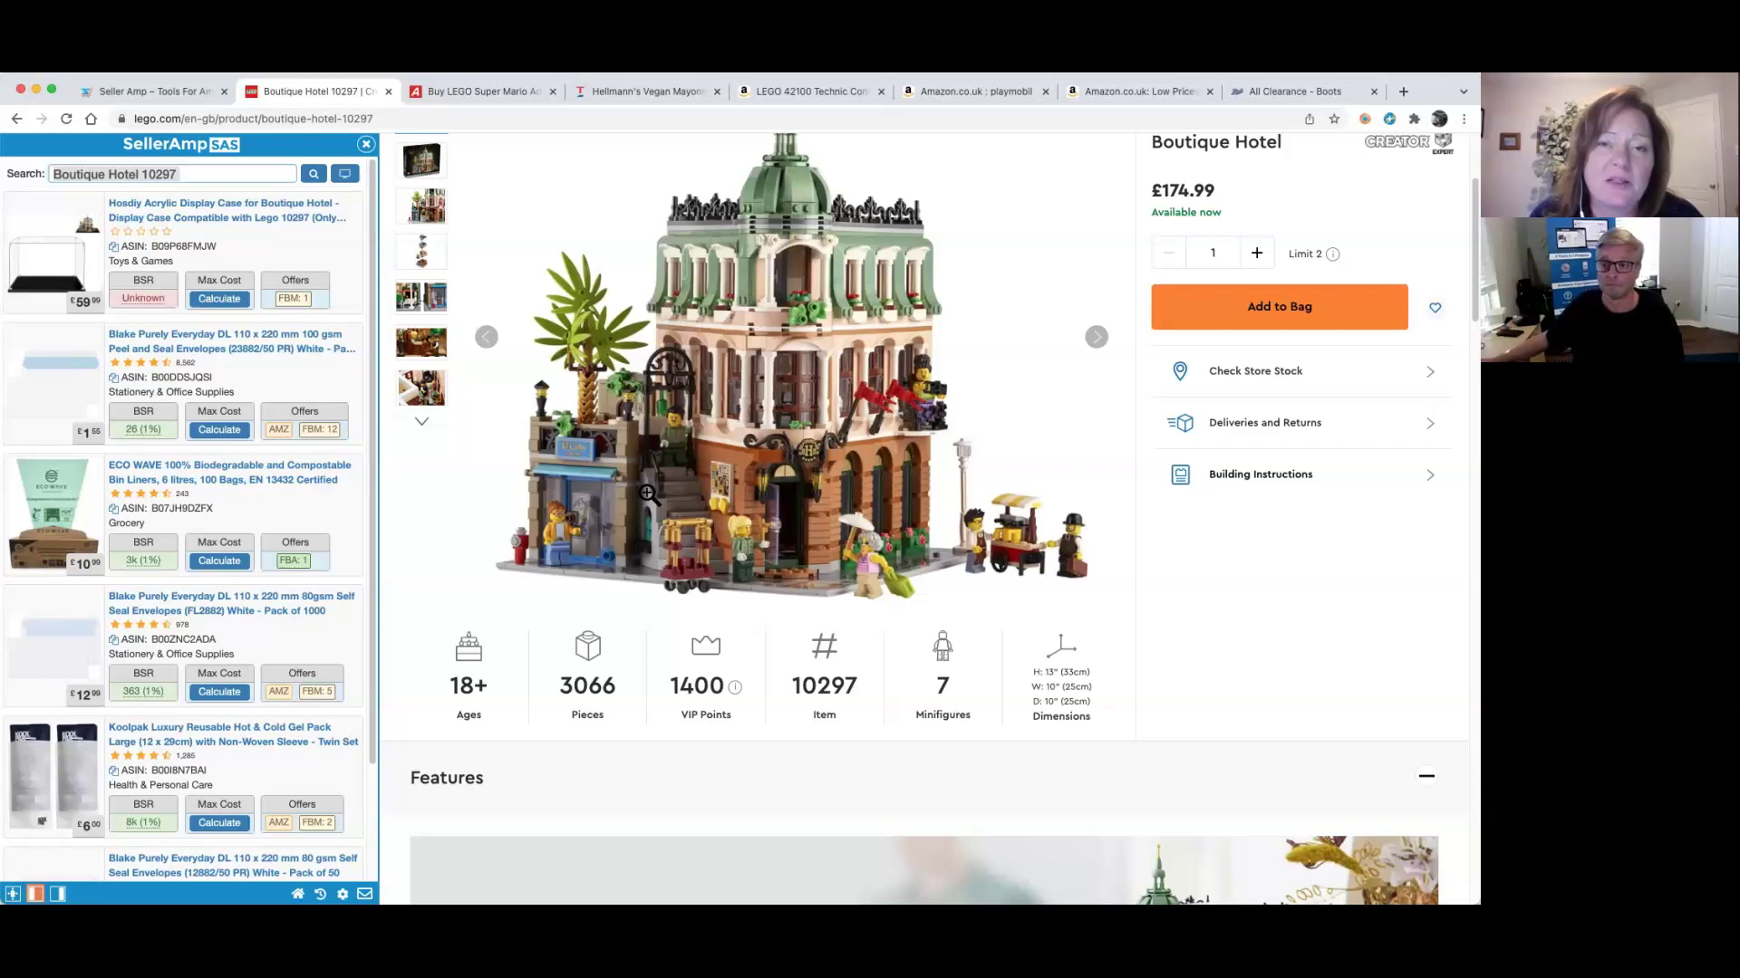
scroll(693, 480, up, 3)
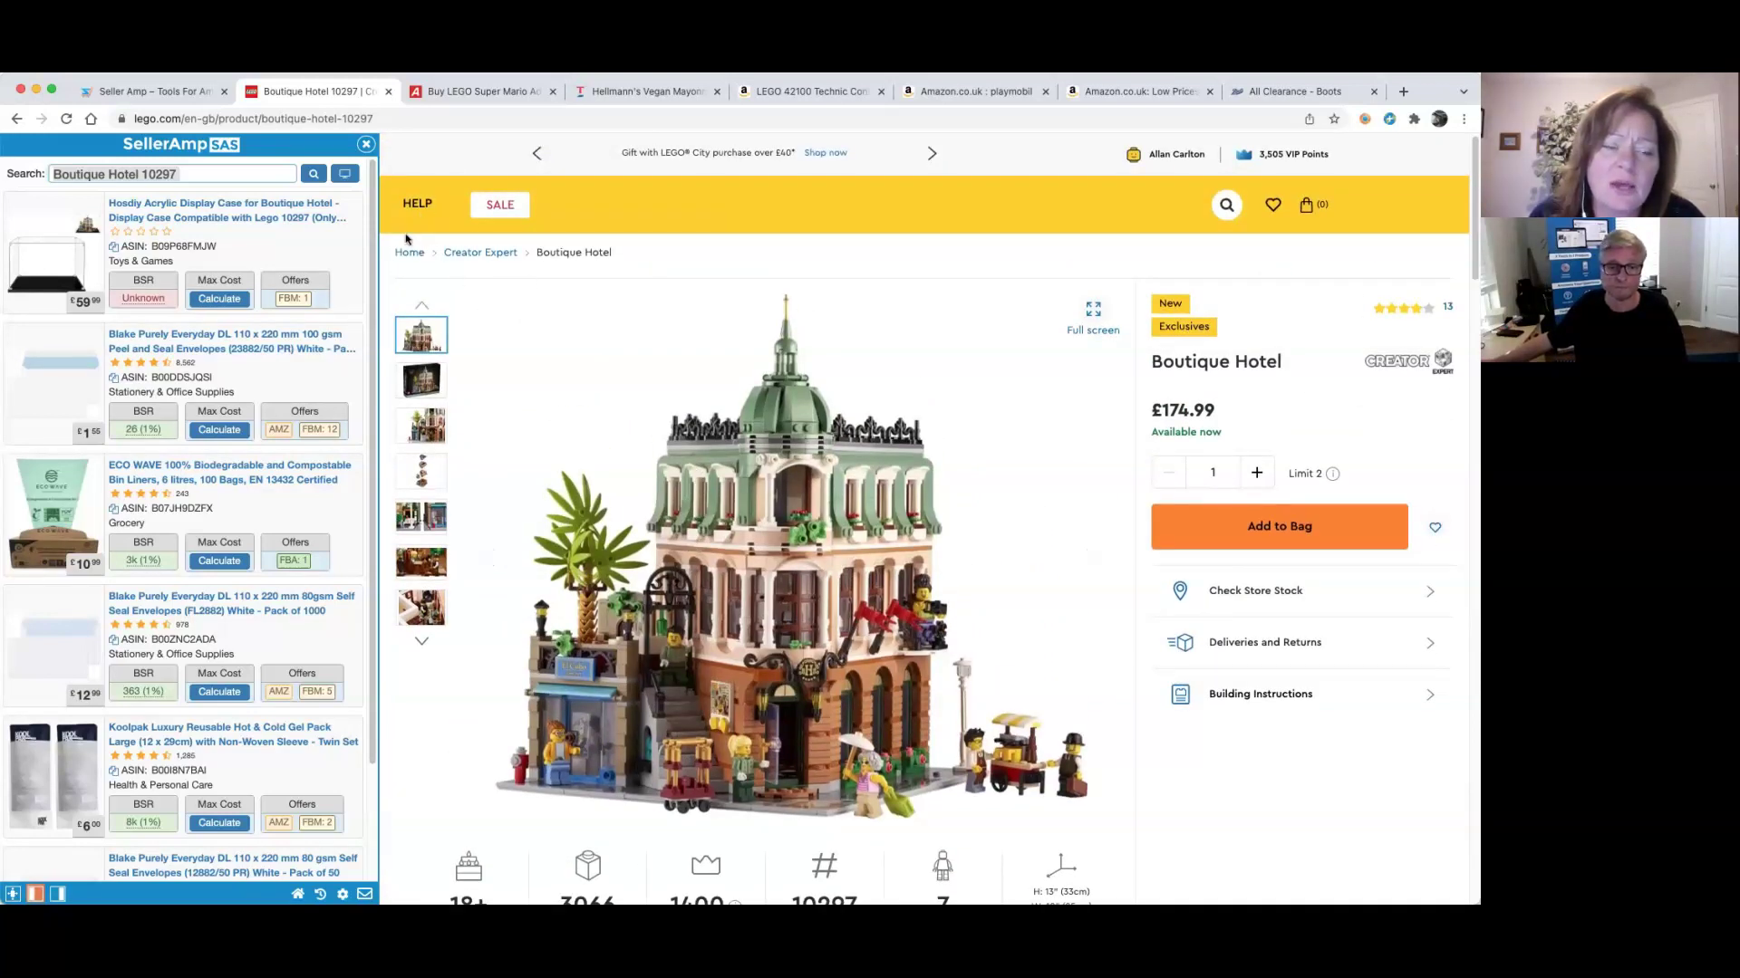
click(474, 92)
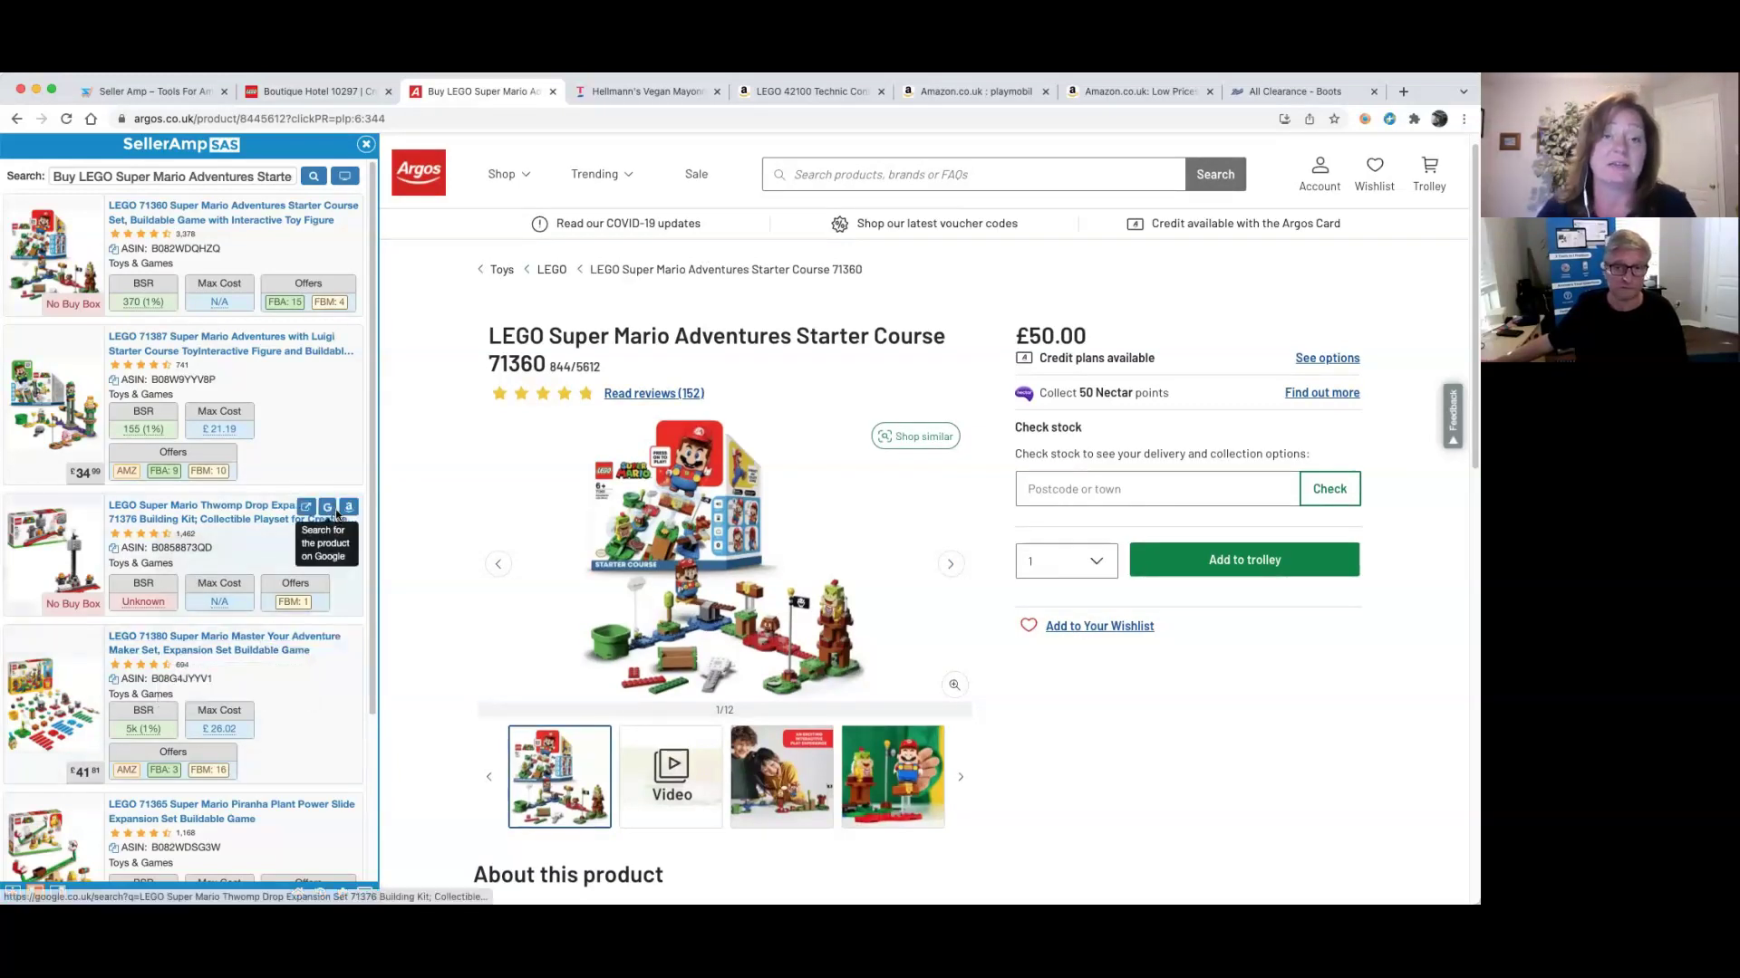
right_click(661, 294)
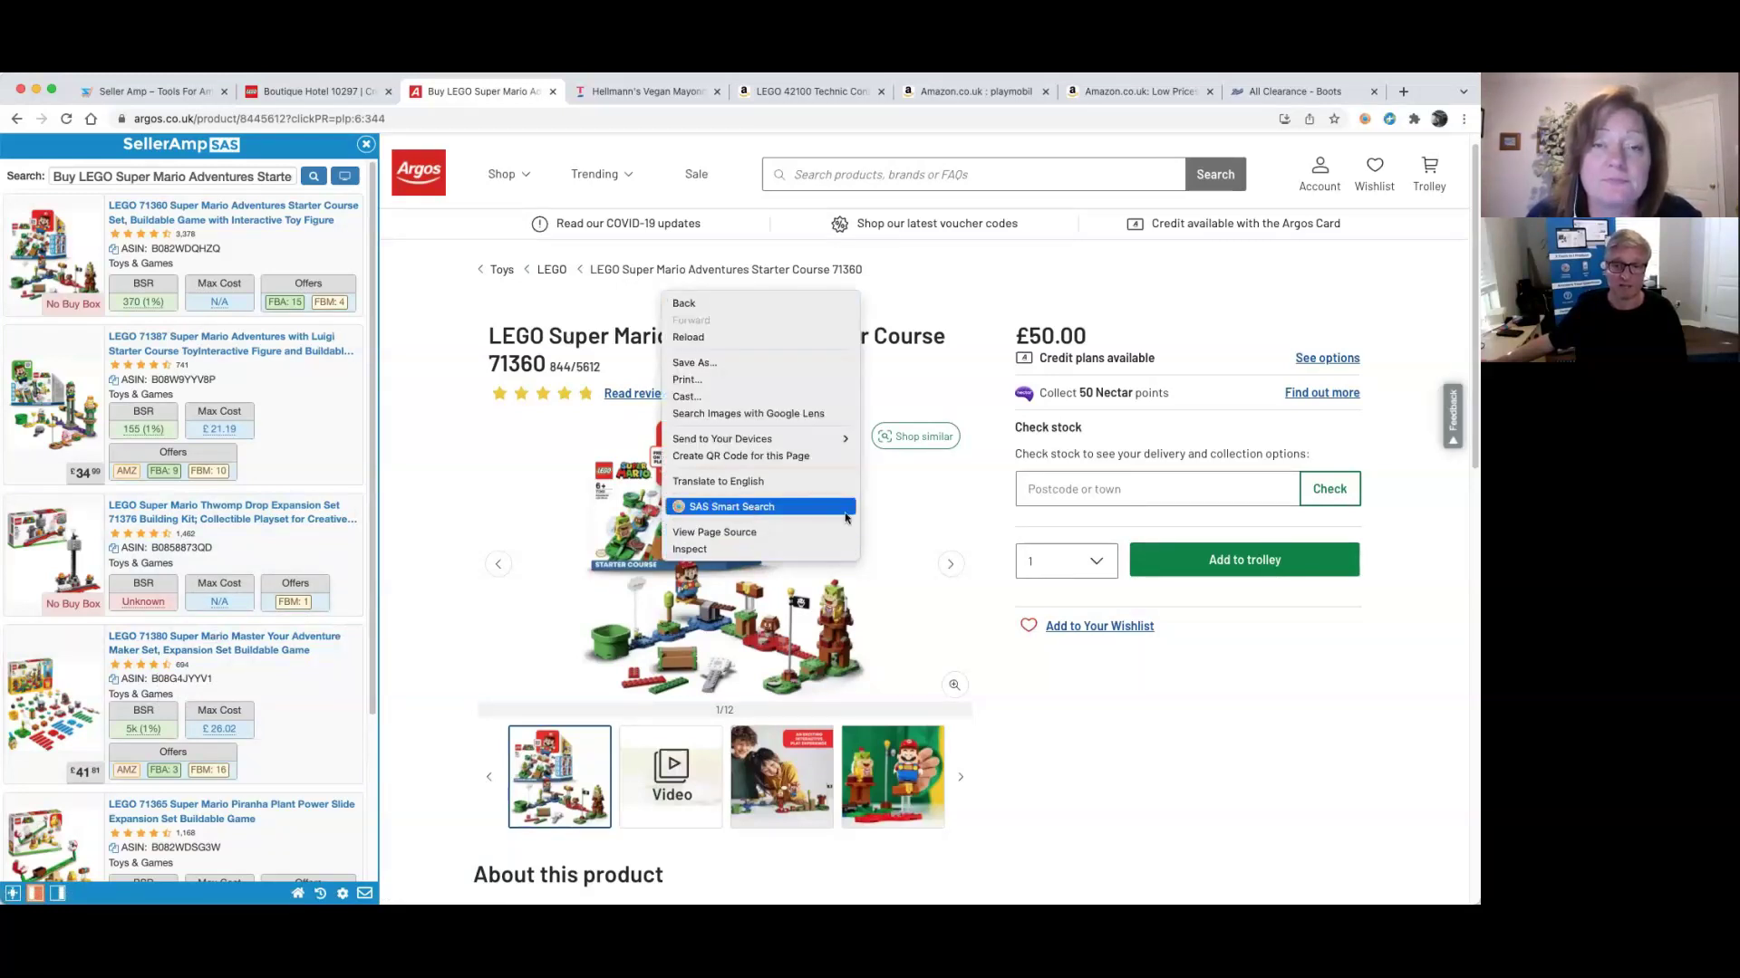
click(905, 293)
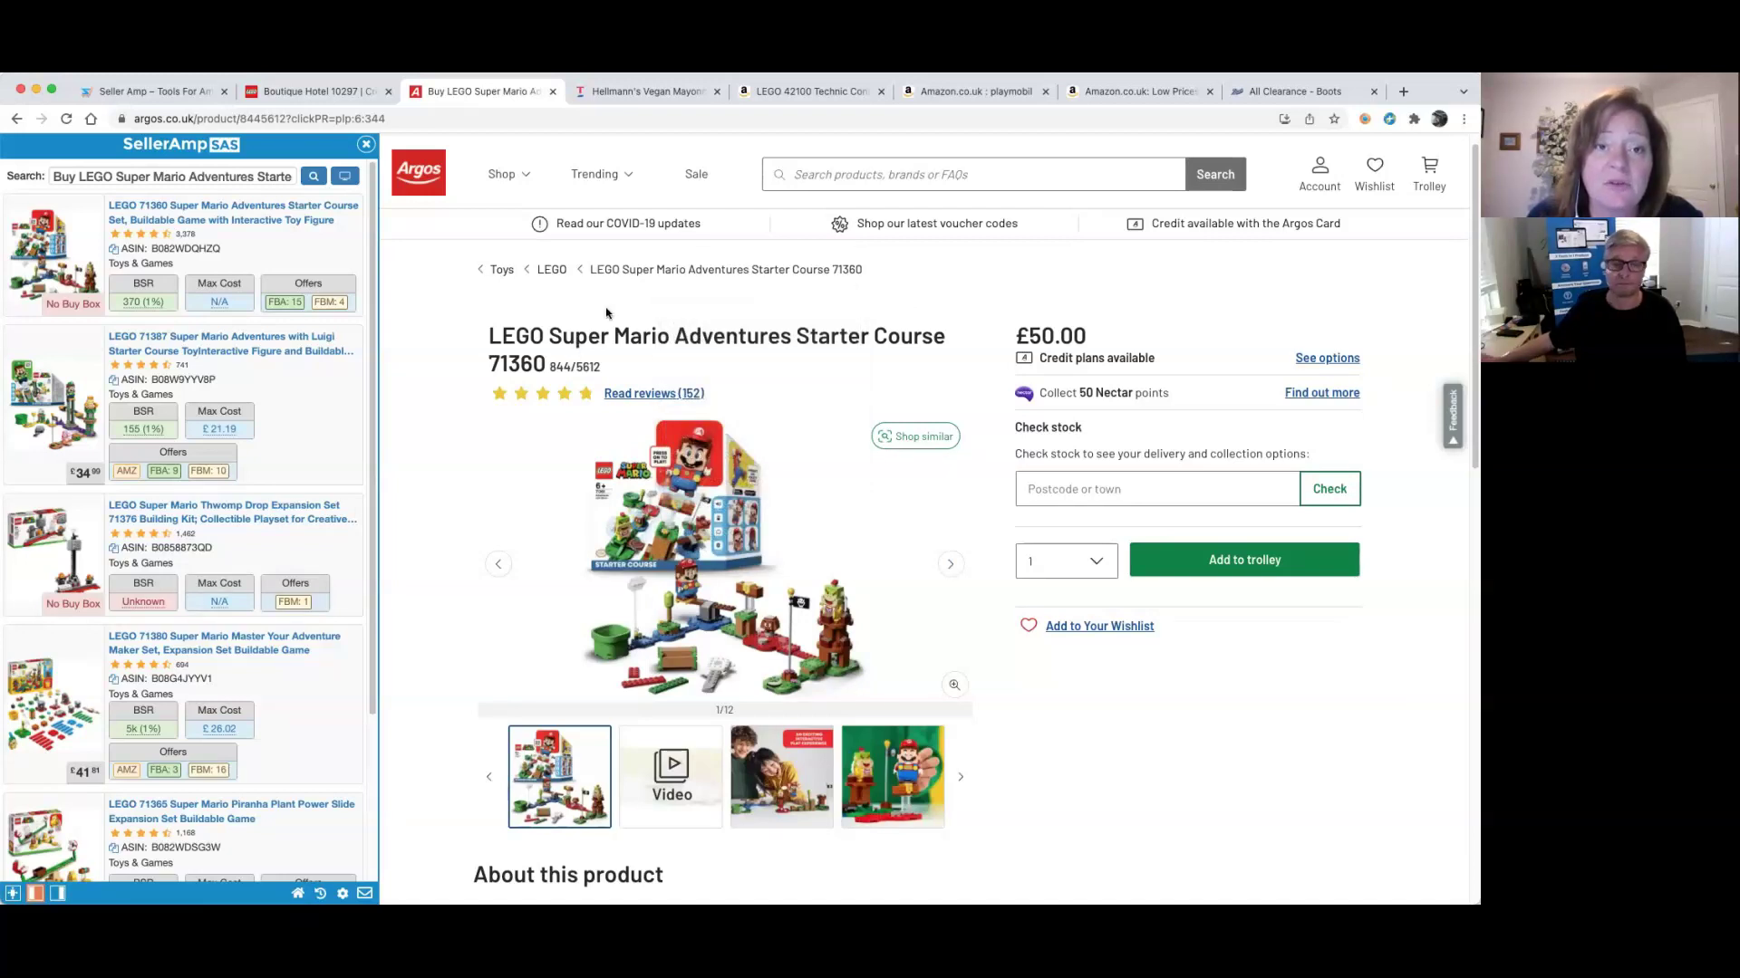